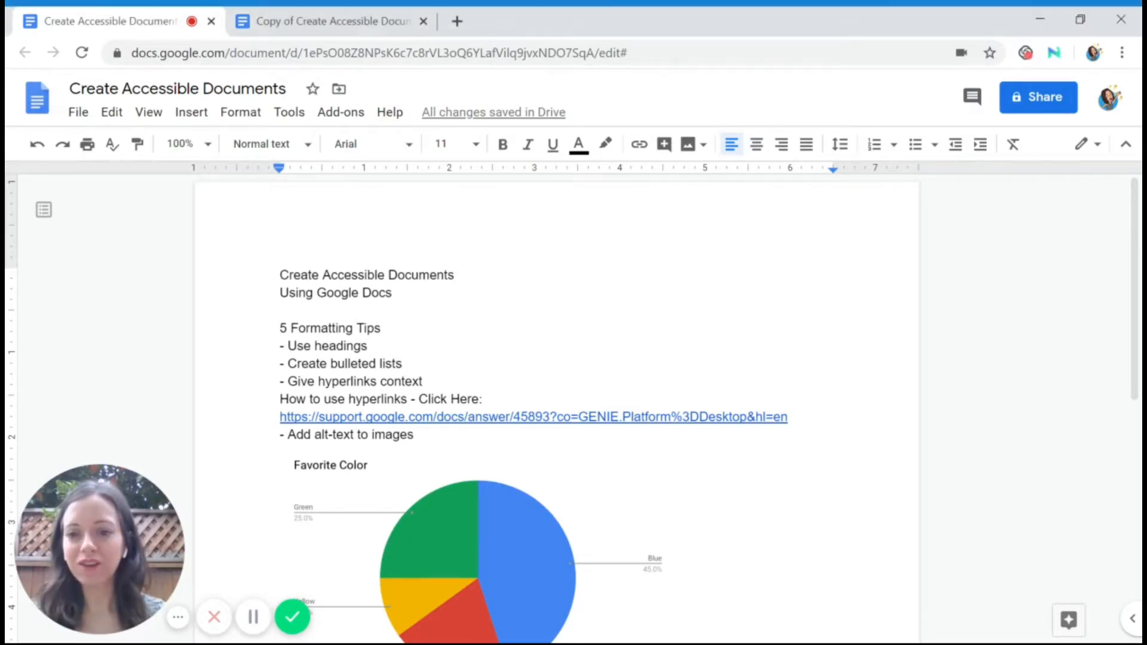
Step: Apply the Heading 1 style to the "Create Accessible Documents" line
drag(454, 276, 279, 276)
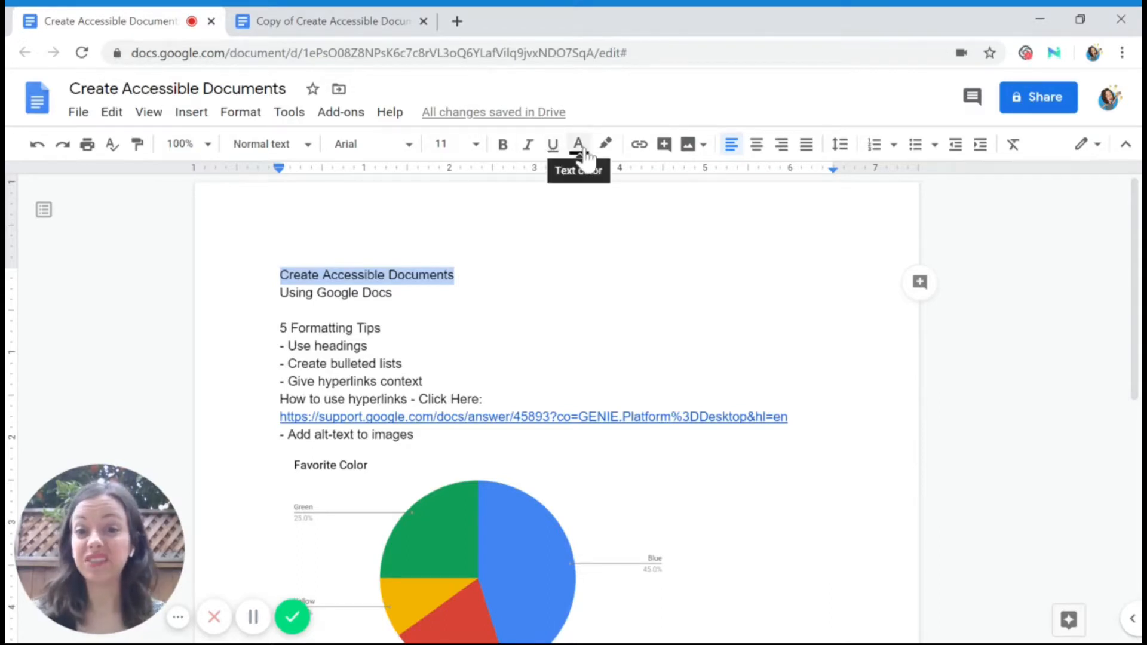
click(476, 150)
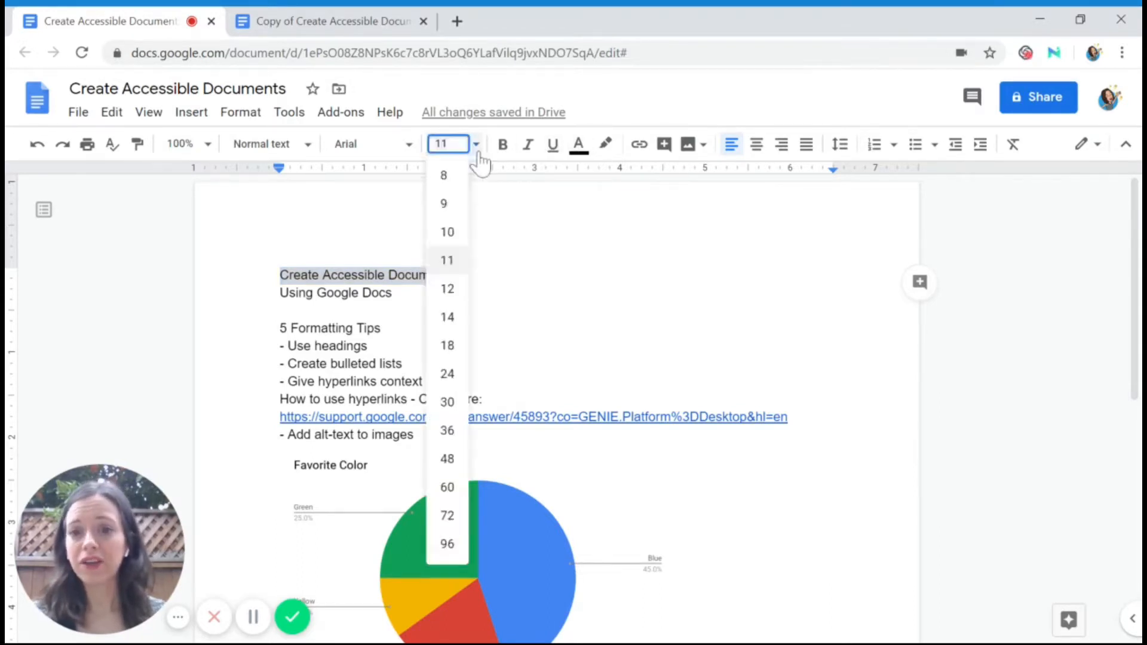
click(478, 154)
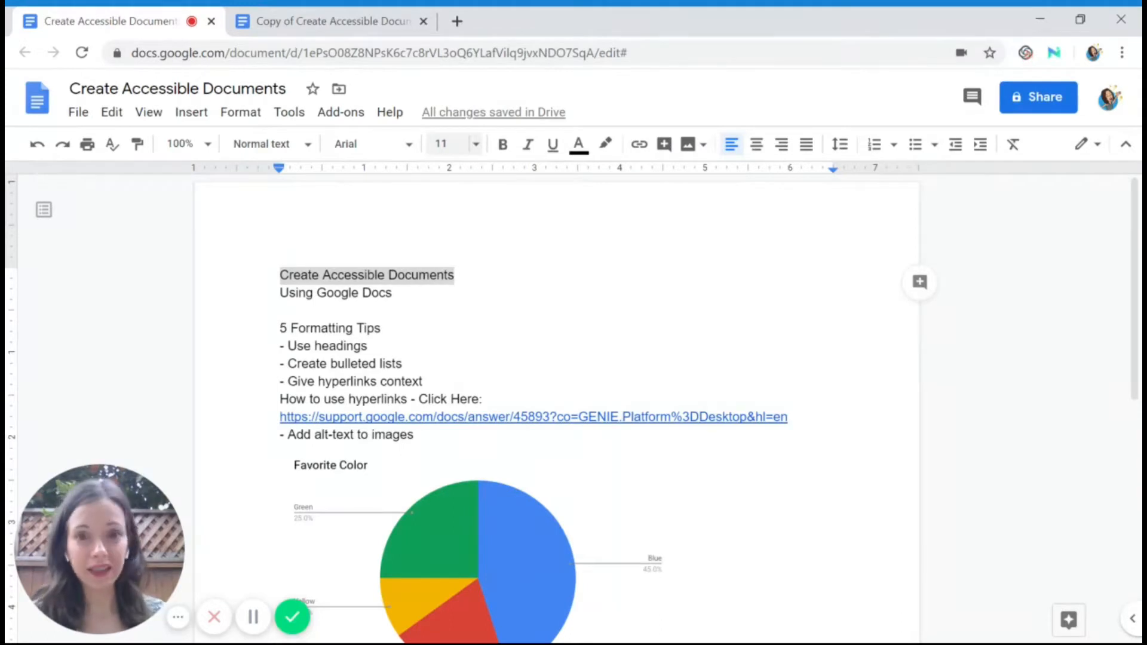
click(308, 148)
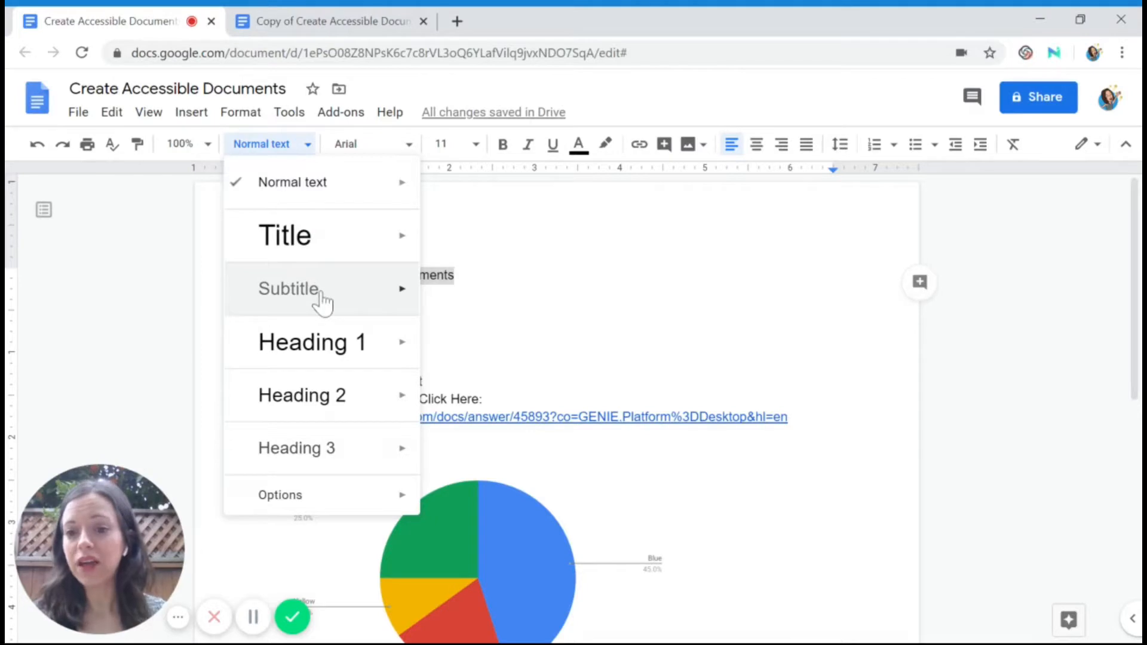
mouse_move(333, 359)
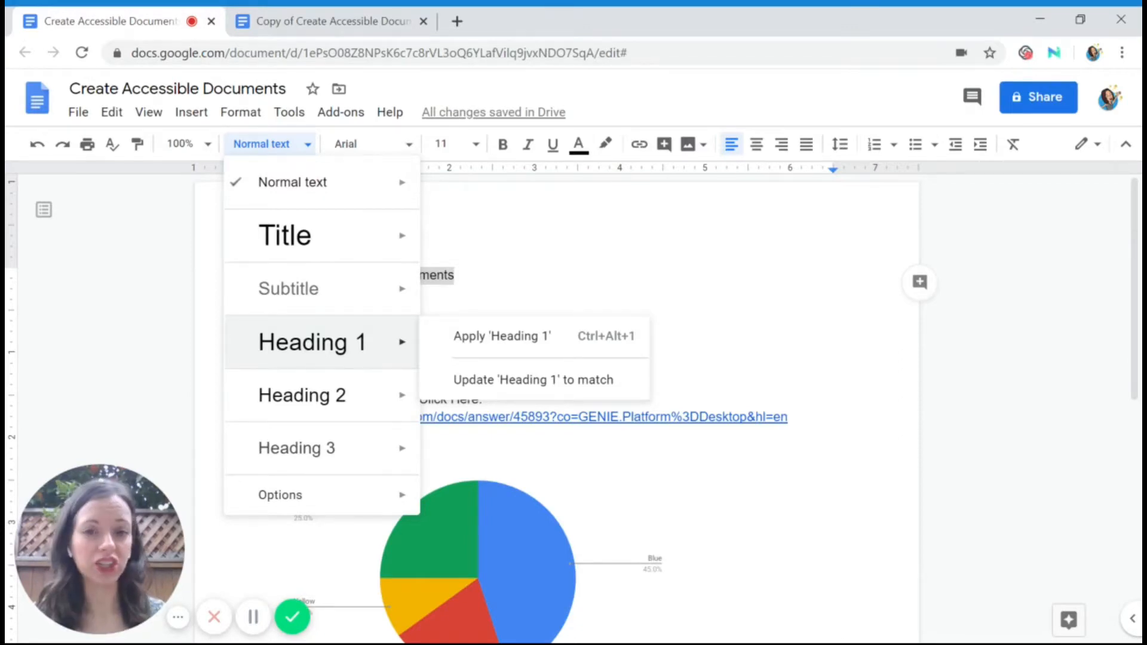
key(ctrl+alt+1)
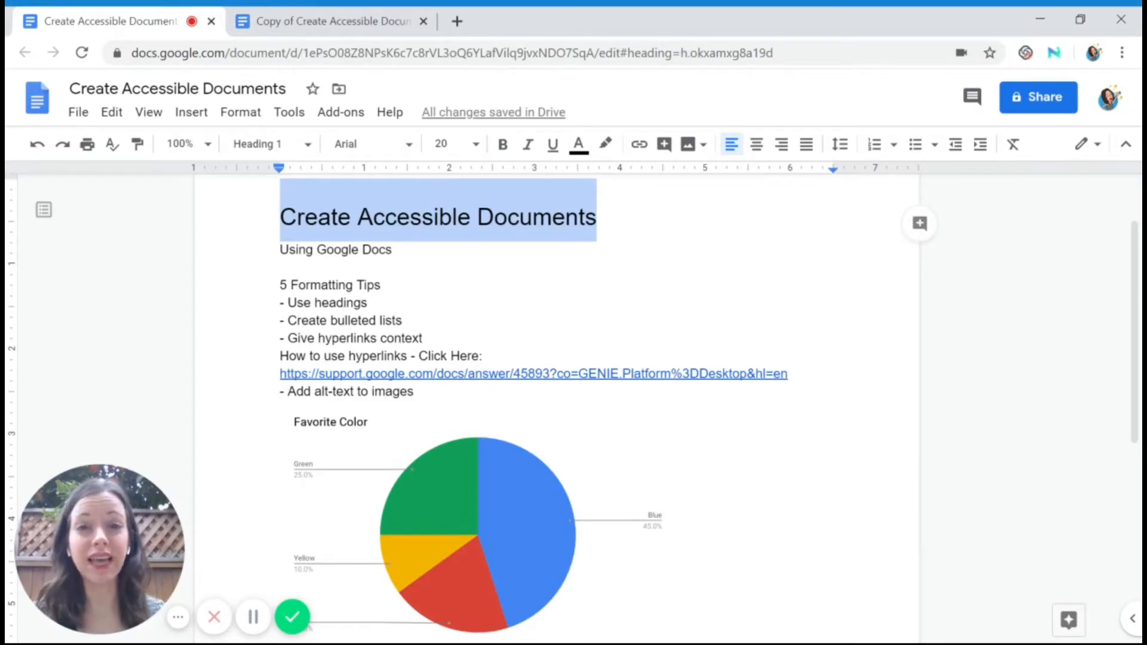
Step: Apply the Heading 2 style to the "5 Formatting Tips" line
click(381, 285)
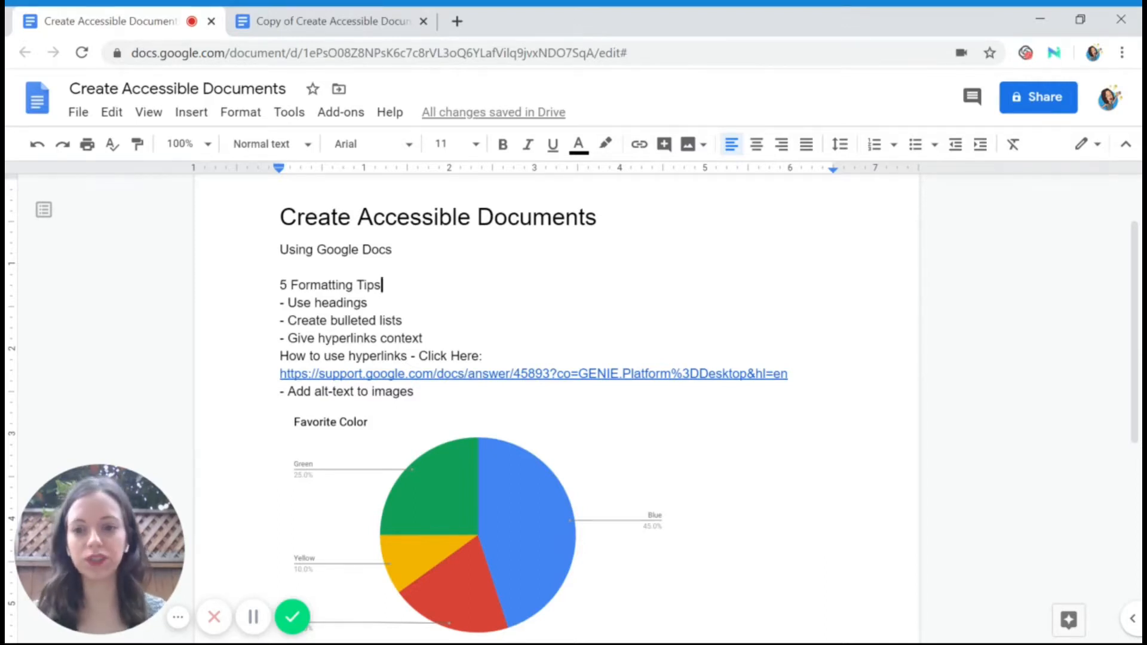
key(shift+Left)
key(shift+Left)
key(shift+Left)
key(shift+Left)
key(shift+Left)
key(shift+Left)
key(shift+Left)
key(shift+Left)
key(shift+Left)
key(shift+Left)
key(shift+Left)
key(shift+Left)
key(shift+Left)
key(shift+Left)
key(shift+Left)
key(shift+Left)
key(shift+Left)
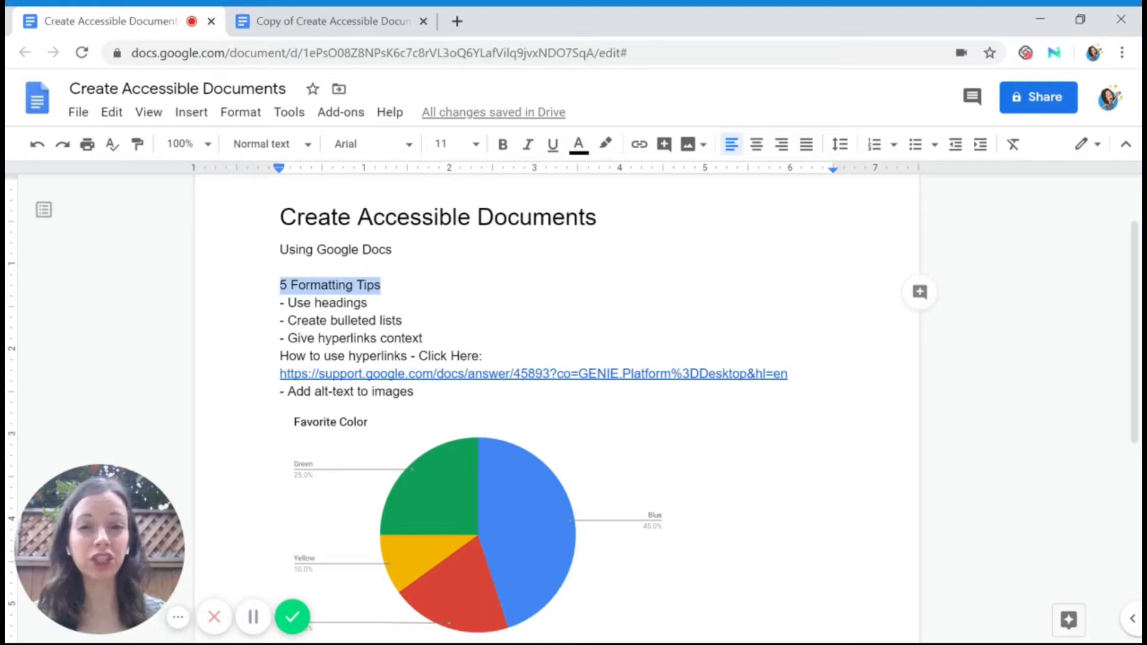
click(252, 151)
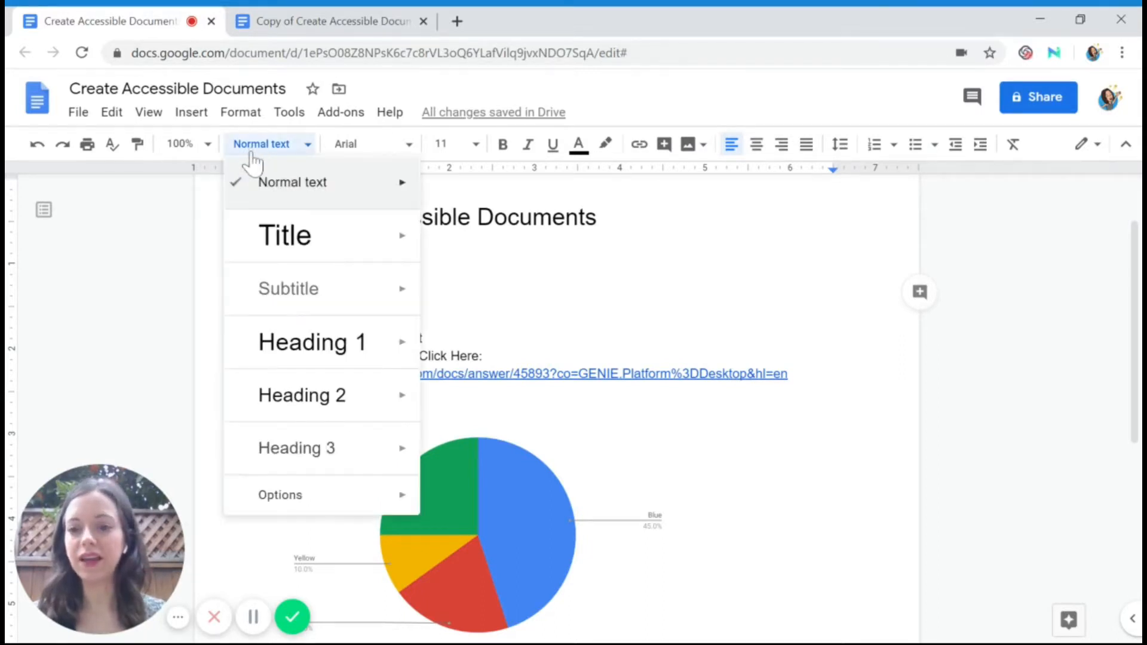
click(286, 396)
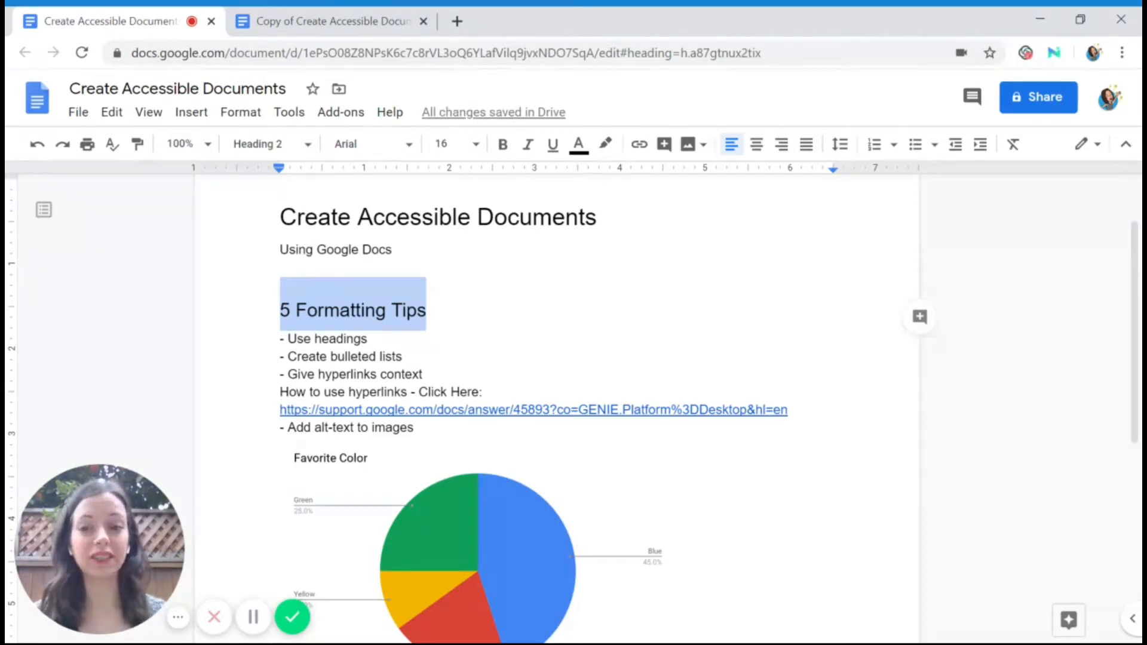
click(342, 310)
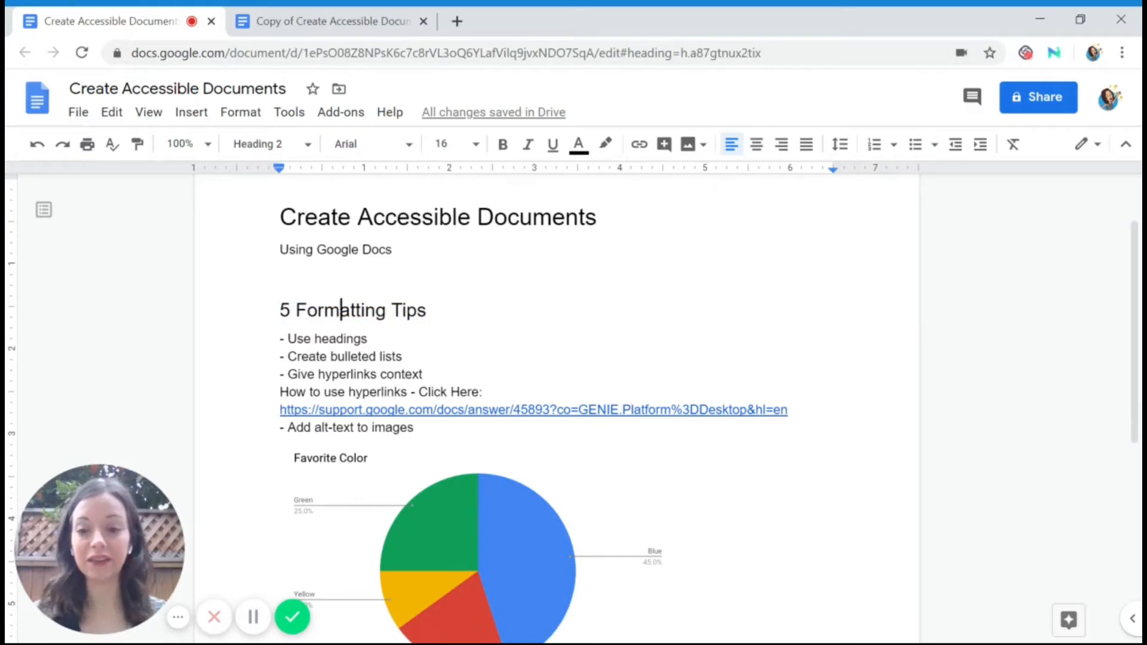
Step: Apply the Heading 2 style to the "Additional Tools for Google Docs" line near the end of the document
scroll(355, 310, down, 7)
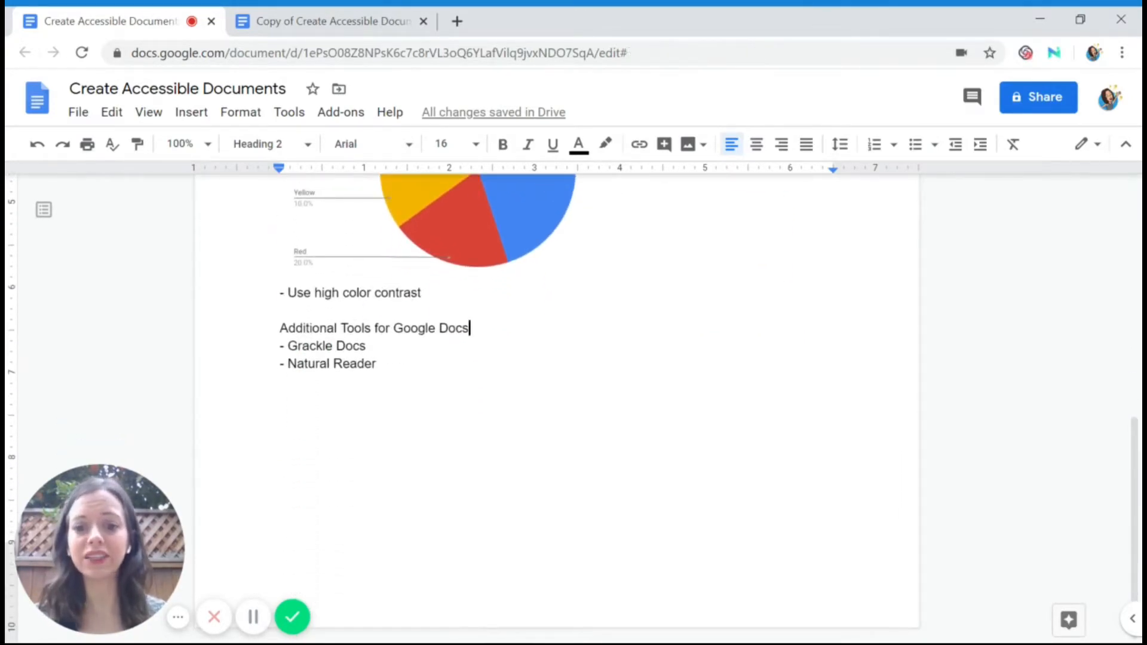
drag(469, 328, 279, 328)
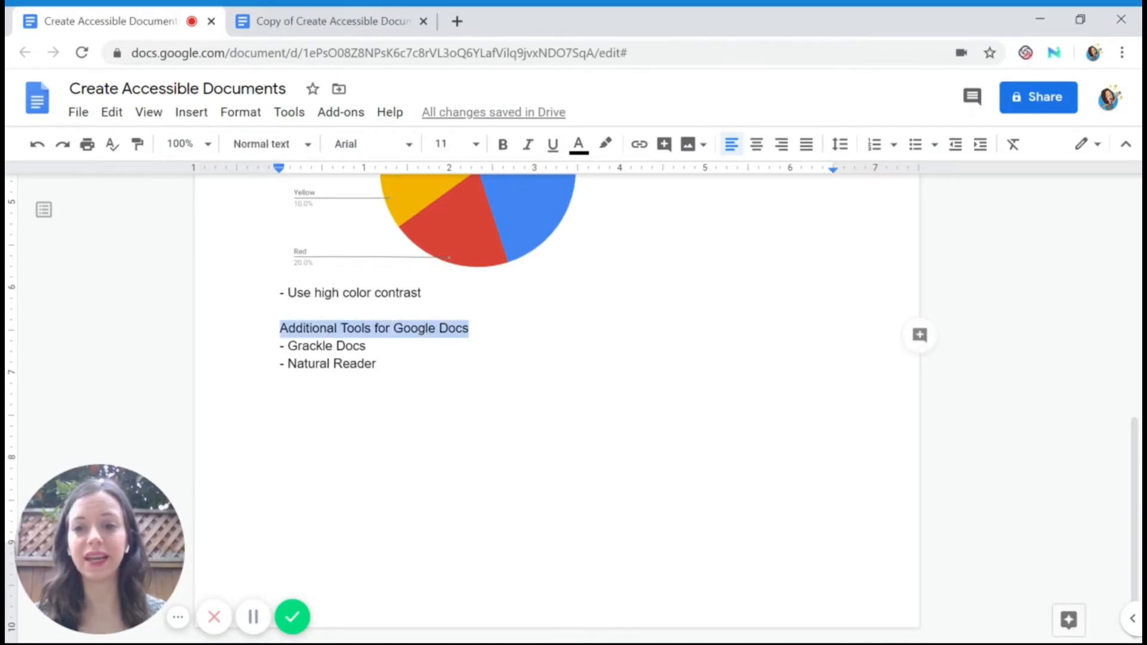
click(263, 144)
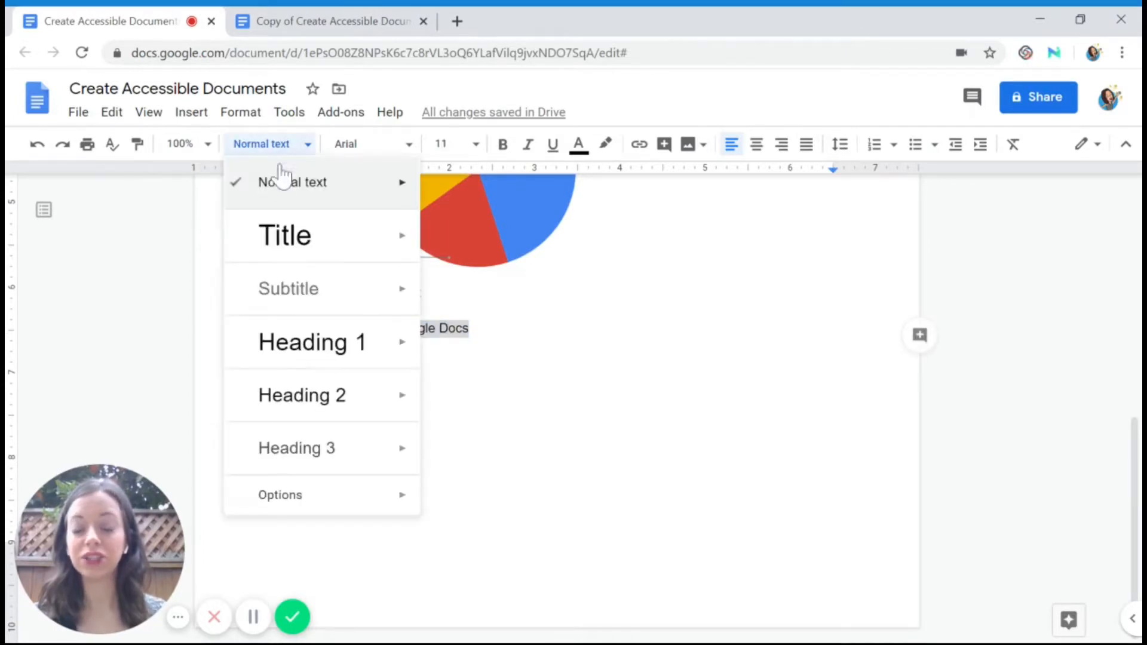
click(313, 398)
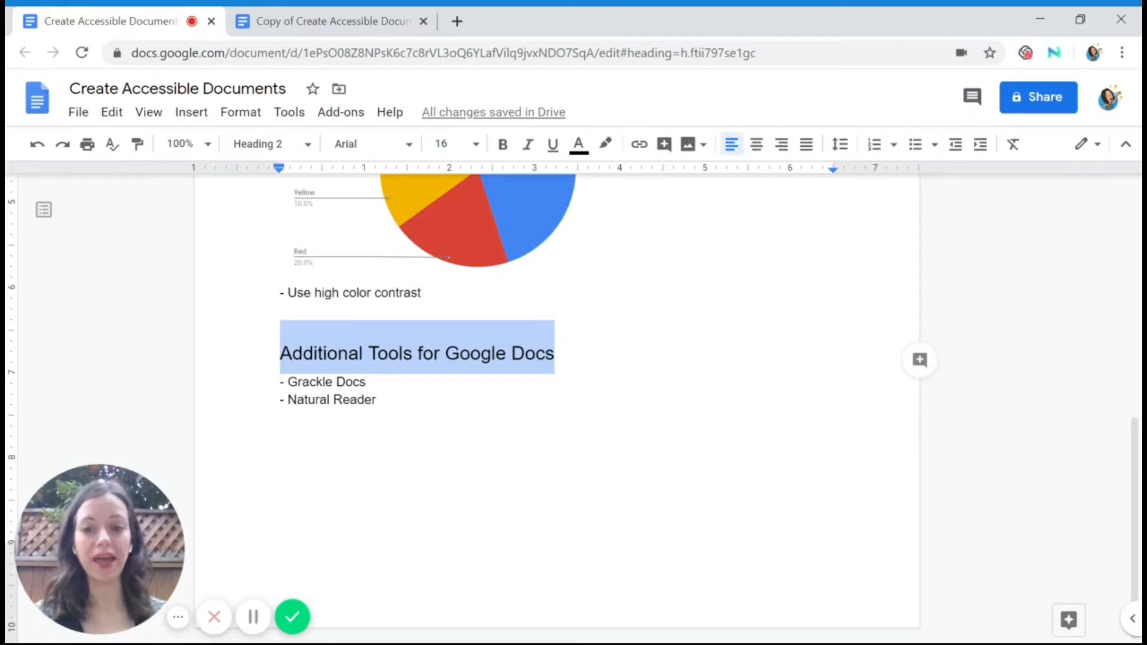
Step: Show the document outline, use it to jump to the "Additional Tools for Google Docs" section, and close the outline
scroll(430, 356, up, 8)
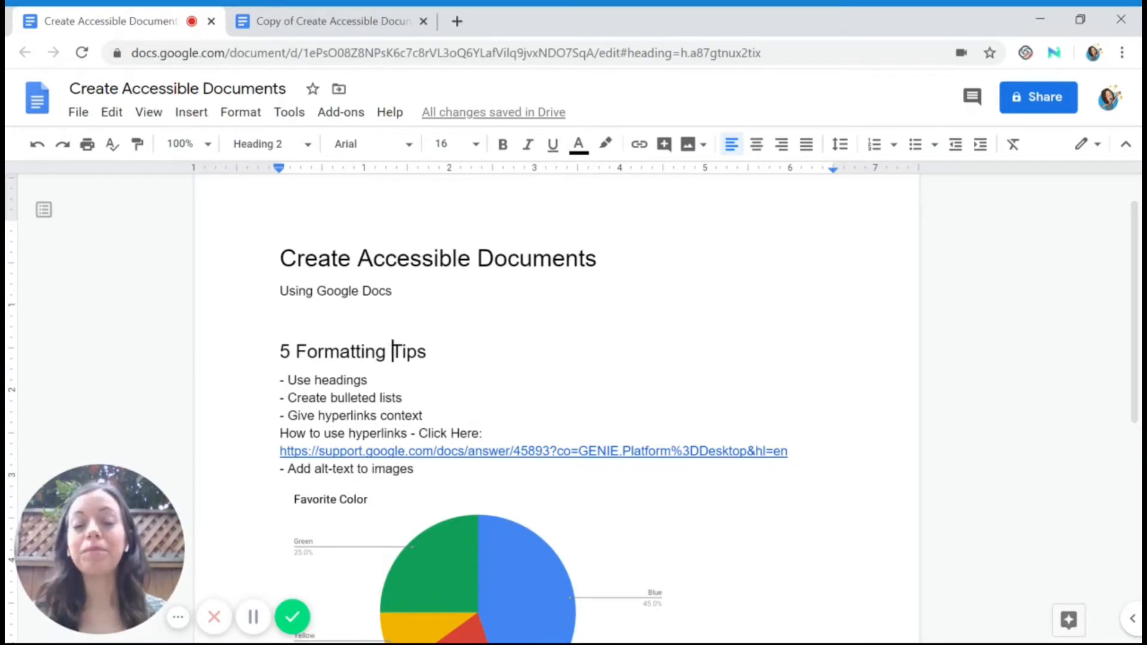
click(46, 214)
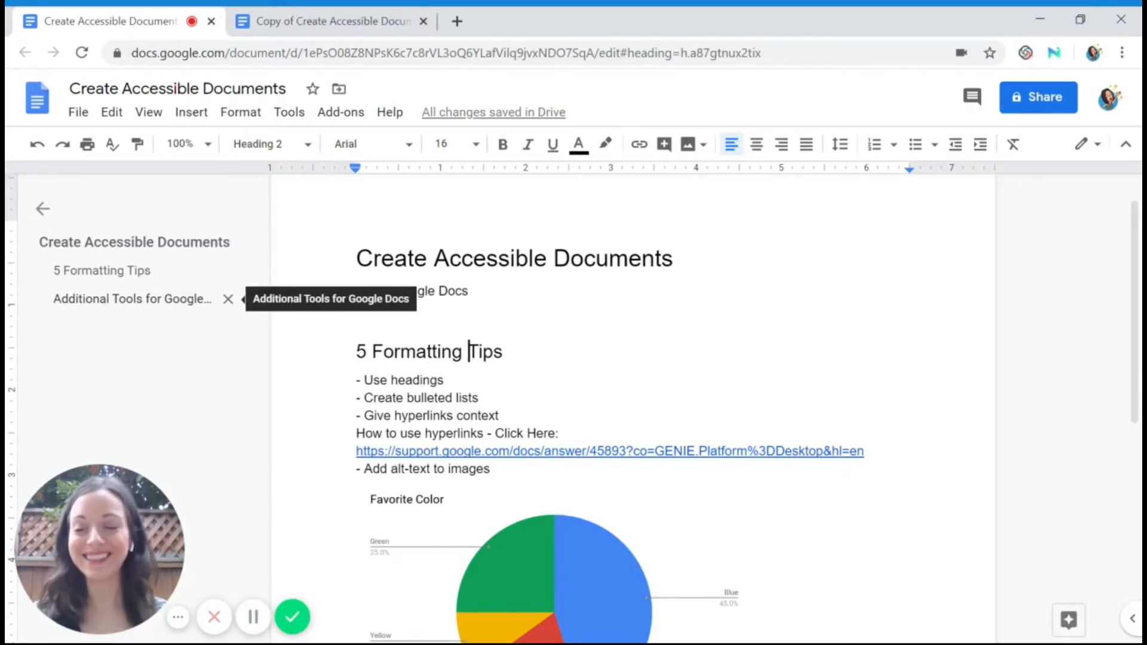
click(103, 302)
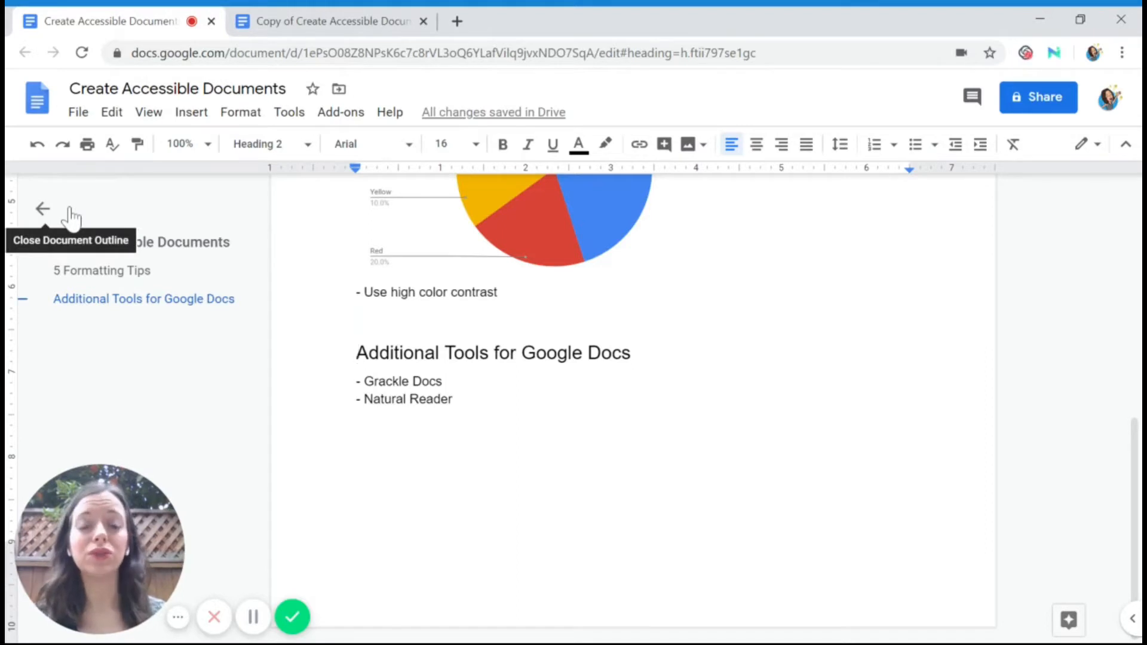
click(43, 209)
scroll(412, 318, up, 5)
scroll(412, 319, up, 3)
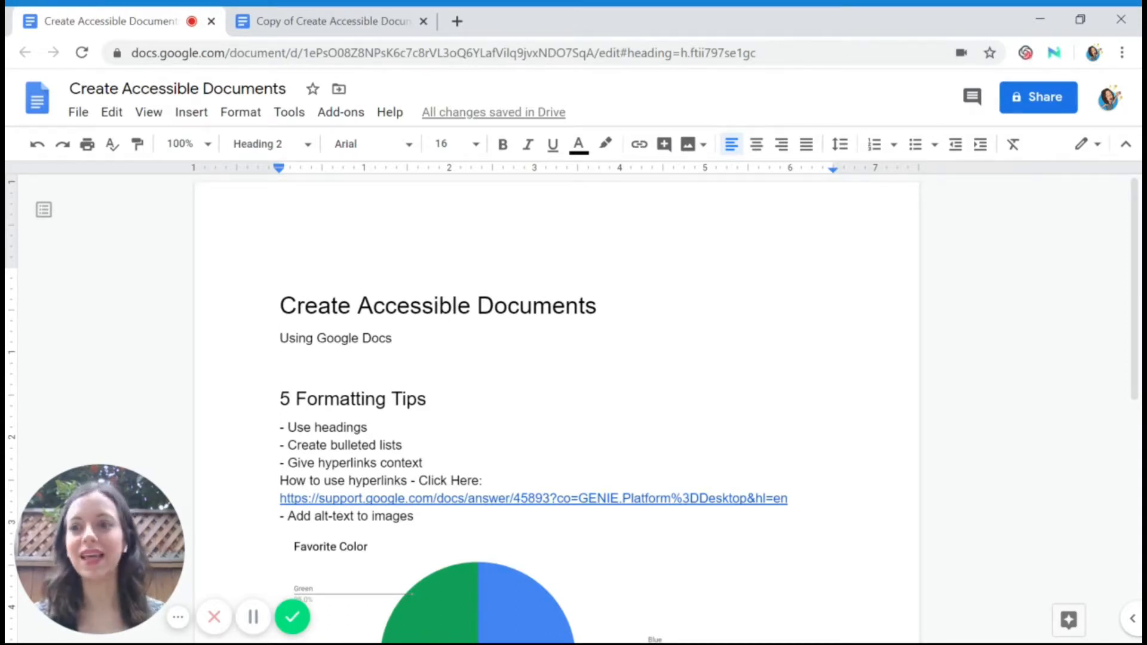
Step: Format the "Create Accessible Documents" heading in bold Amatic SC at size 30
click(508, 305)
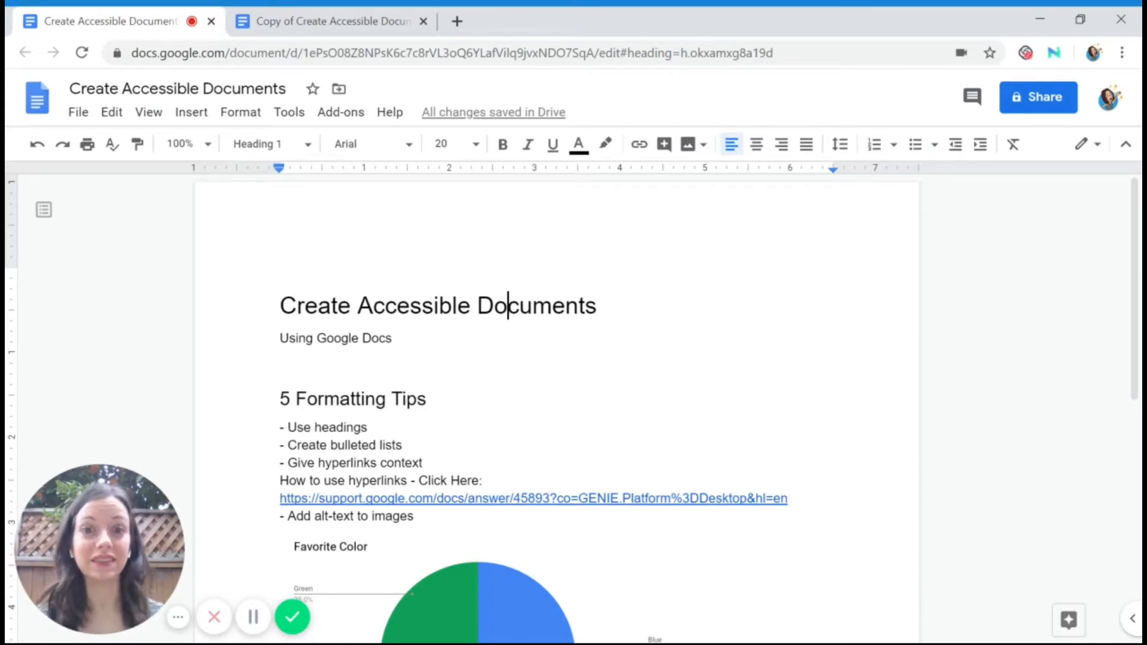
triple_click(508, 306)
click(409, 146)
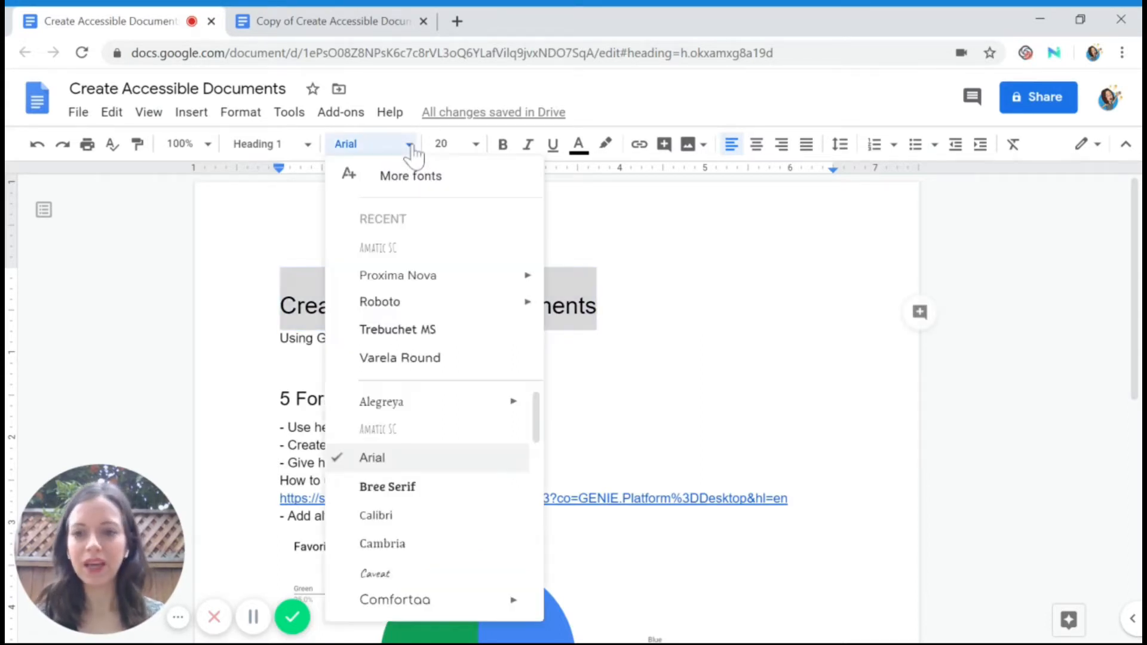
click(387, 429)
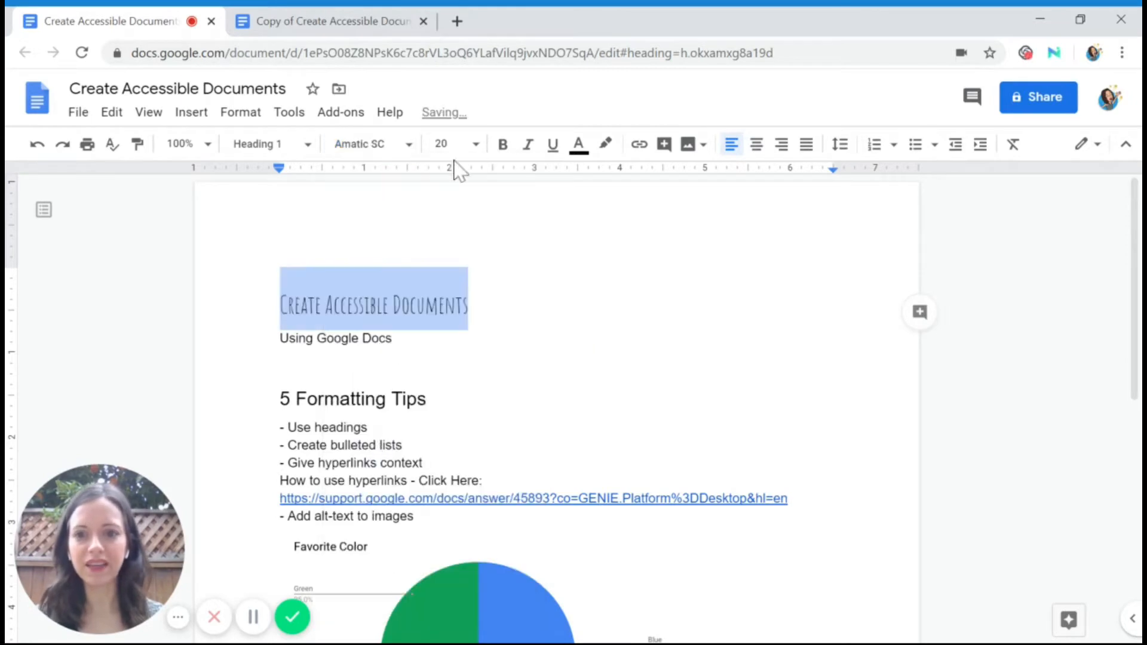
click(476, 146)
click(447, 402)
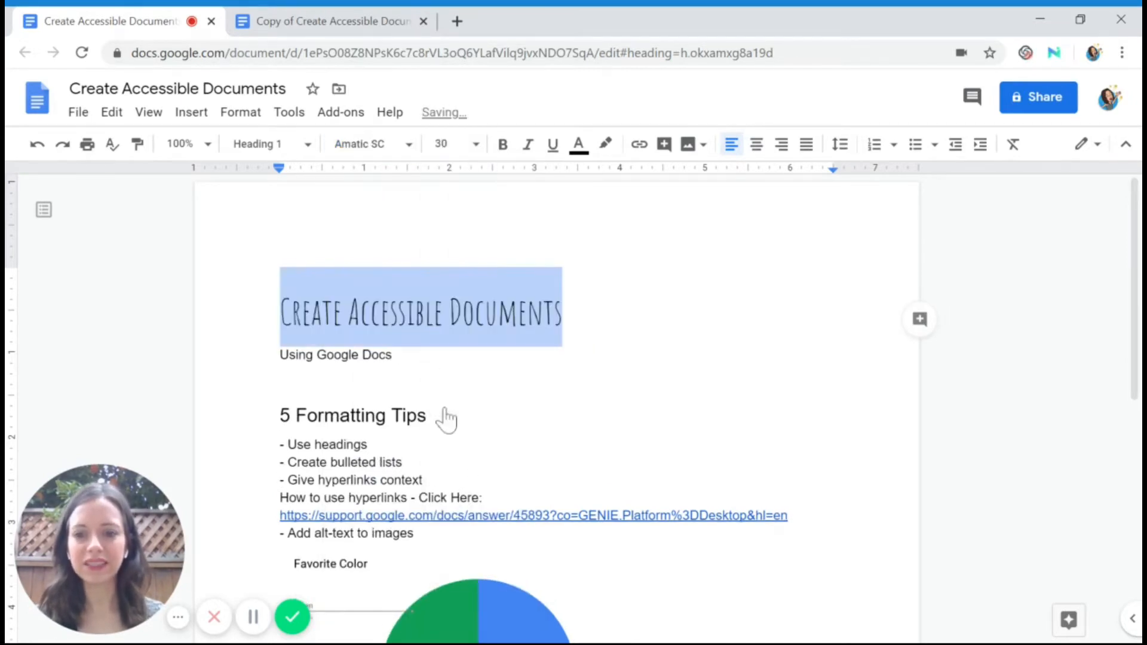
click(504, 146)
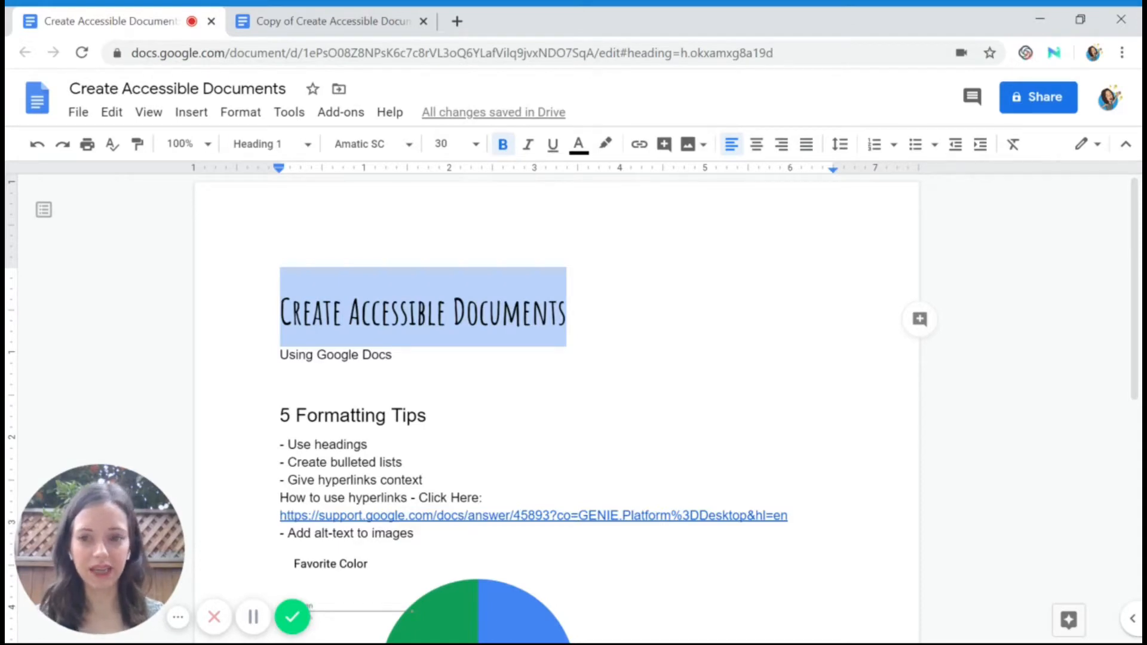
Step: Update the Heading 1 style to match the formatting of the "Create Accessible Documents" heading
click(242, 113)
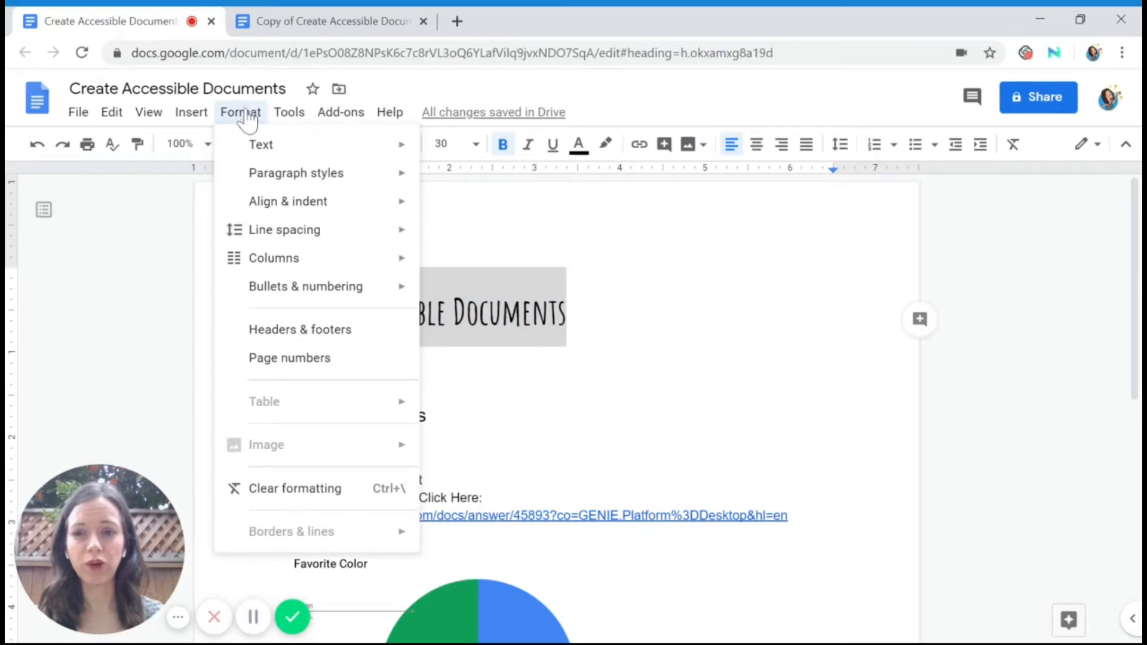
mouse_move(272, 179)
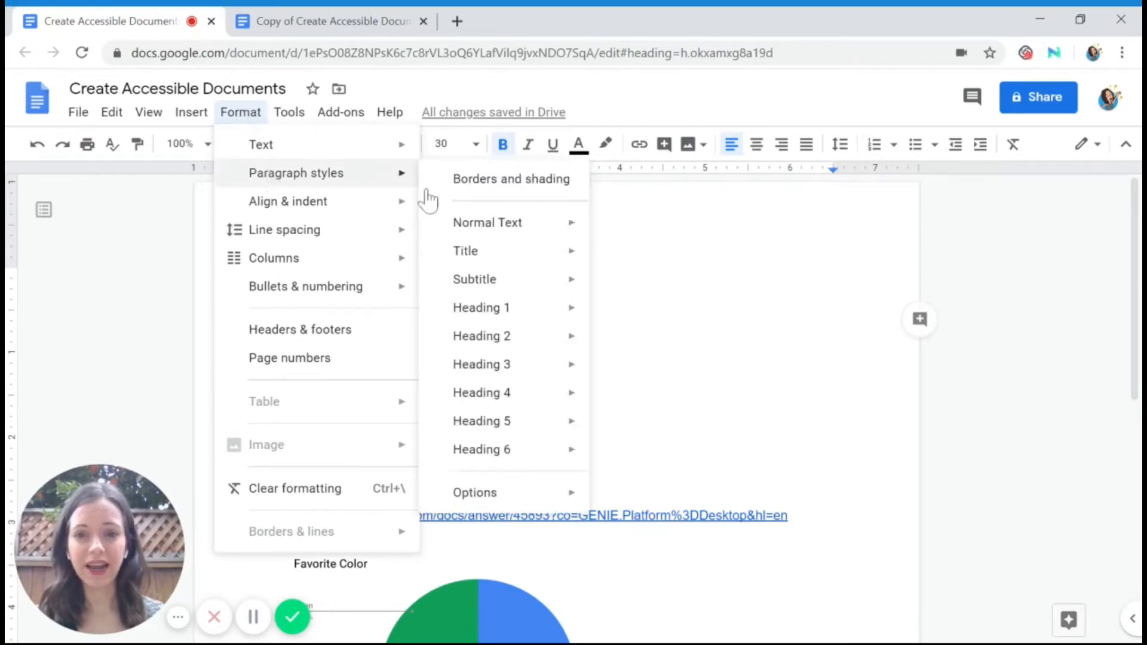
mouse_move(537, 331)
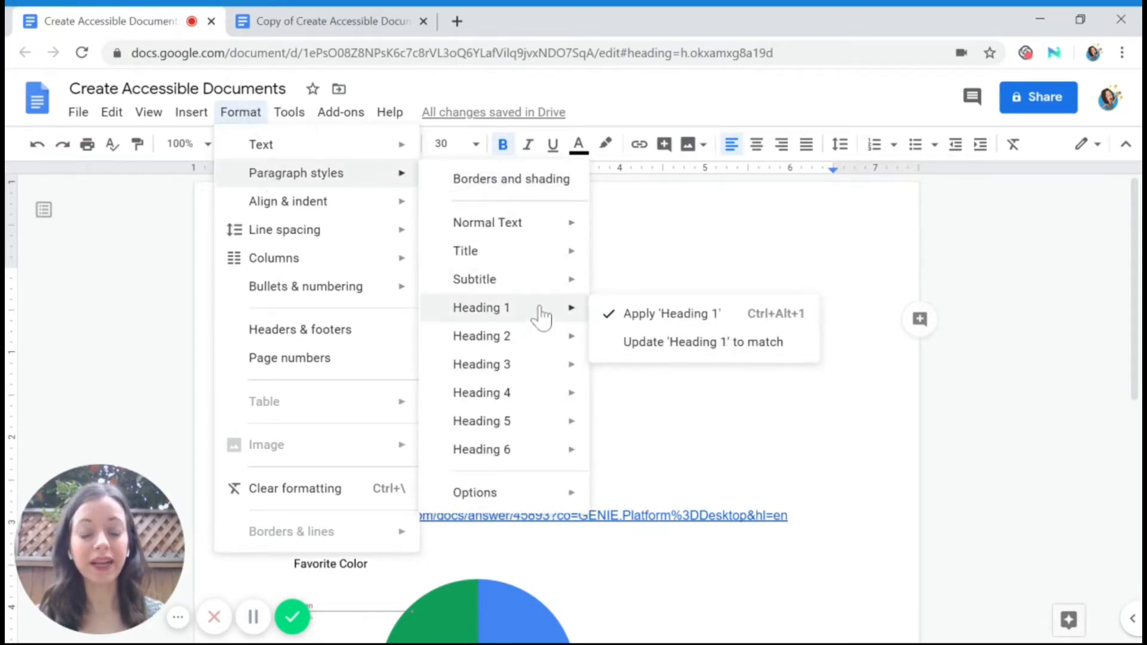
click(663, 342)
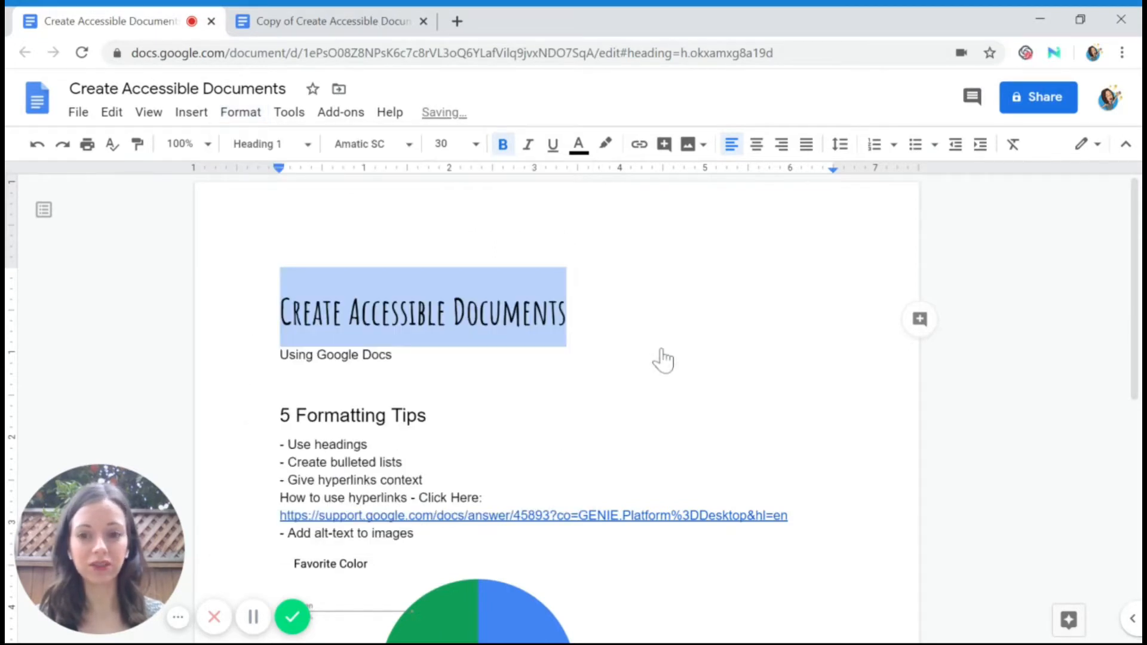
key(Right)
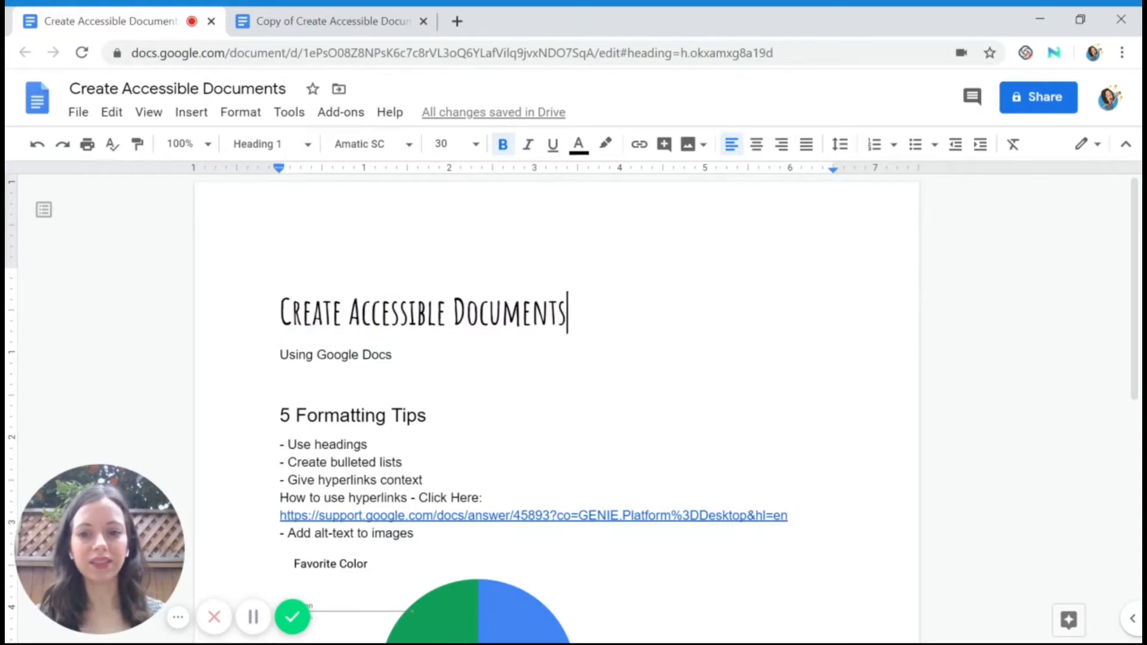
Step: Apply Heading 1 to "Using Google Docs" and join it to the title line as "Create Accessible Documents - Using Google Docs"
drag(393, 355, 280, 355)
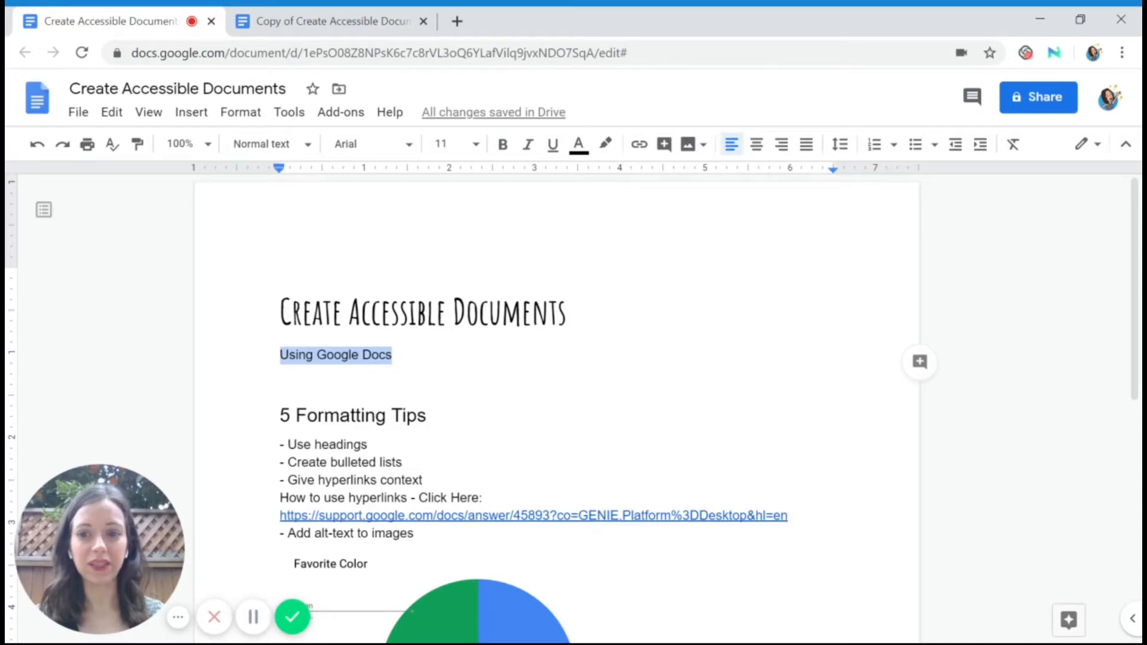
click(308, 149)
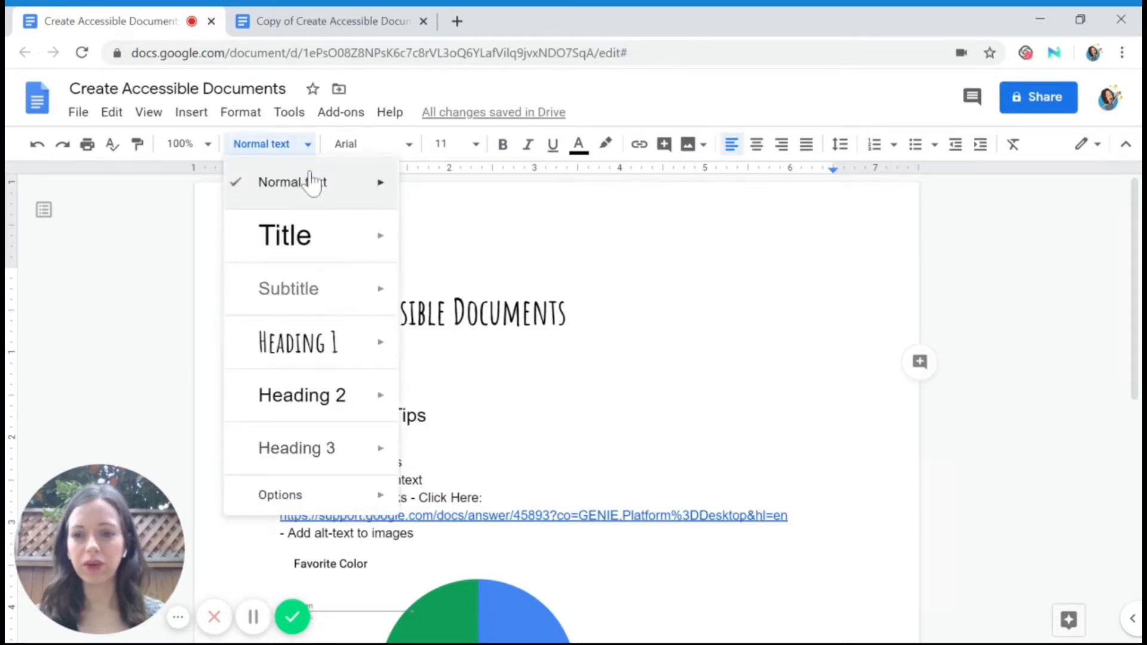
click(313, 358)
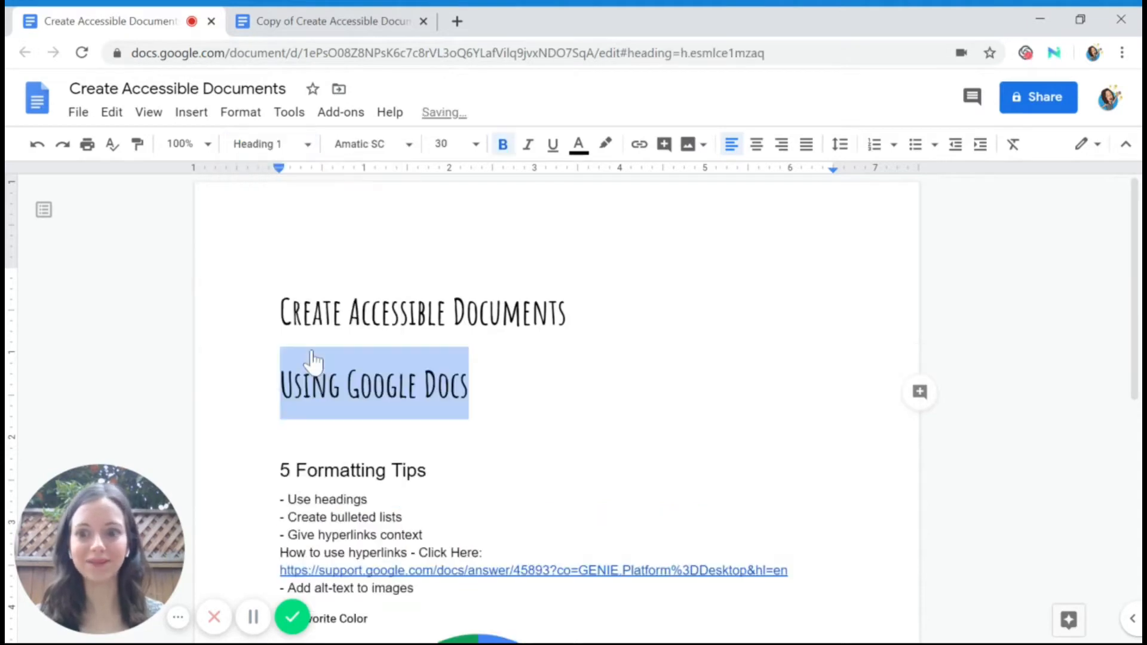
key(ctrl+z)
key(ctrl+z)
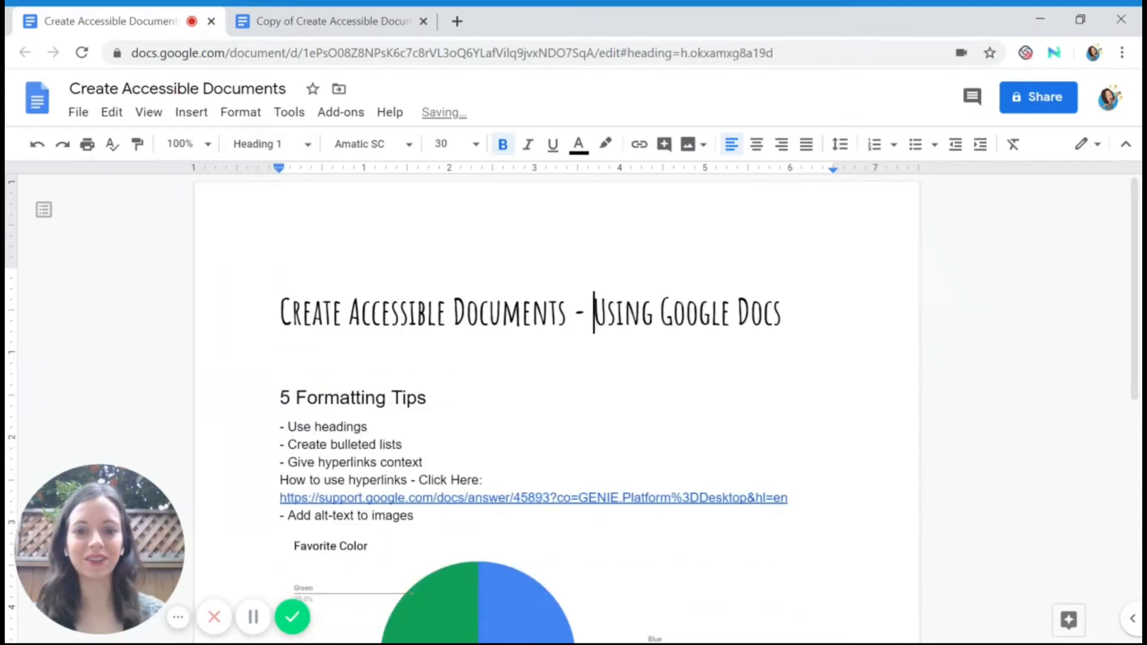
Step: Format the "5 Formatting Tips" heading in the Comfortaa font with a dark blue text color
drag(428, 398, 279, 399)
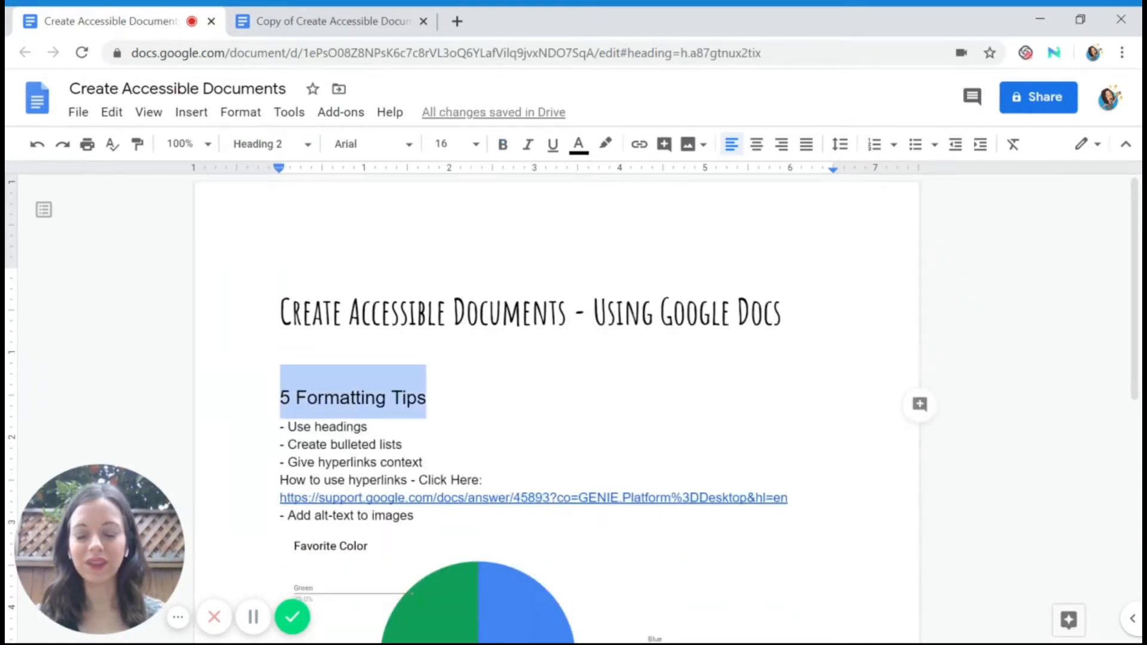
click(401, 146)
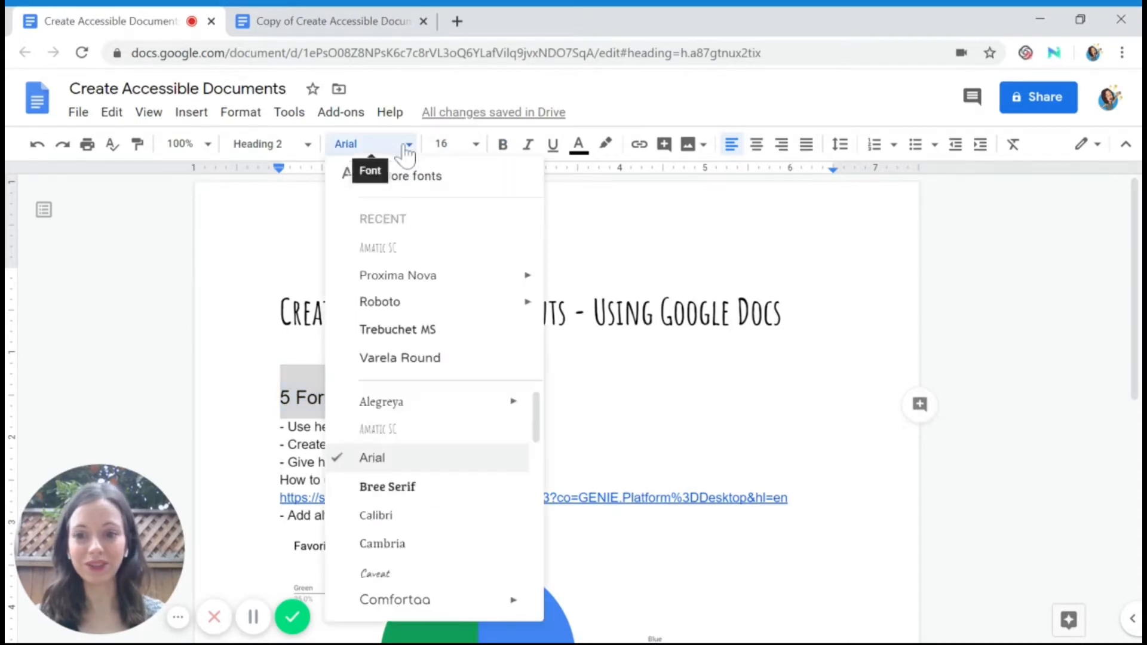
scroll(412, 472, down, 2)
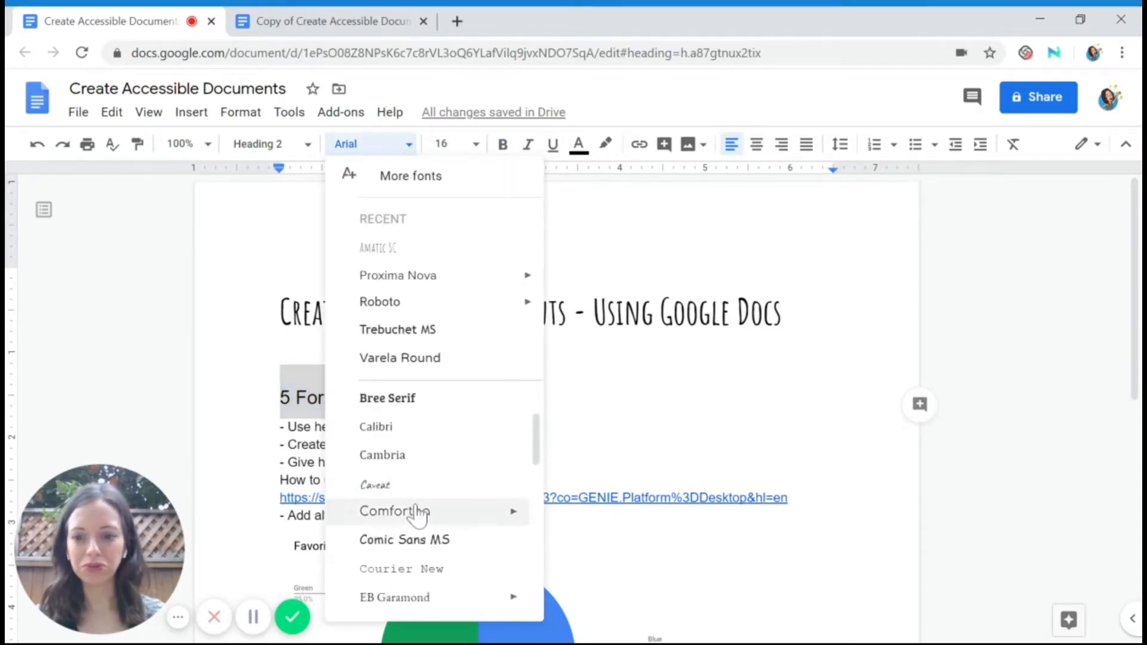
click(418, 513)
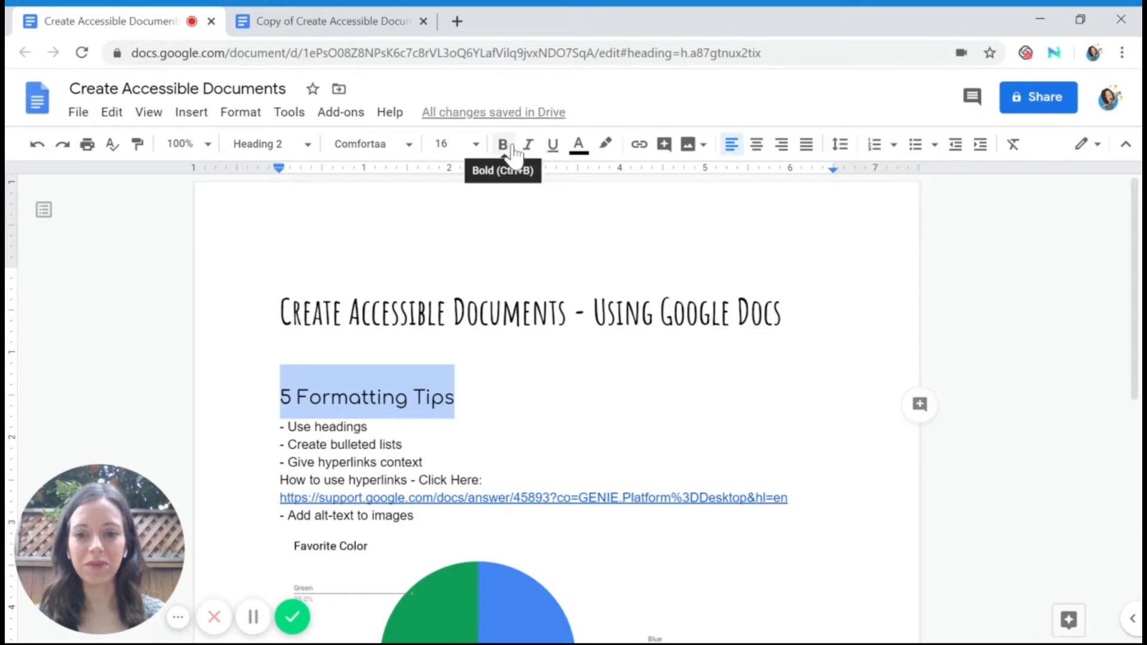
click(578, 144)
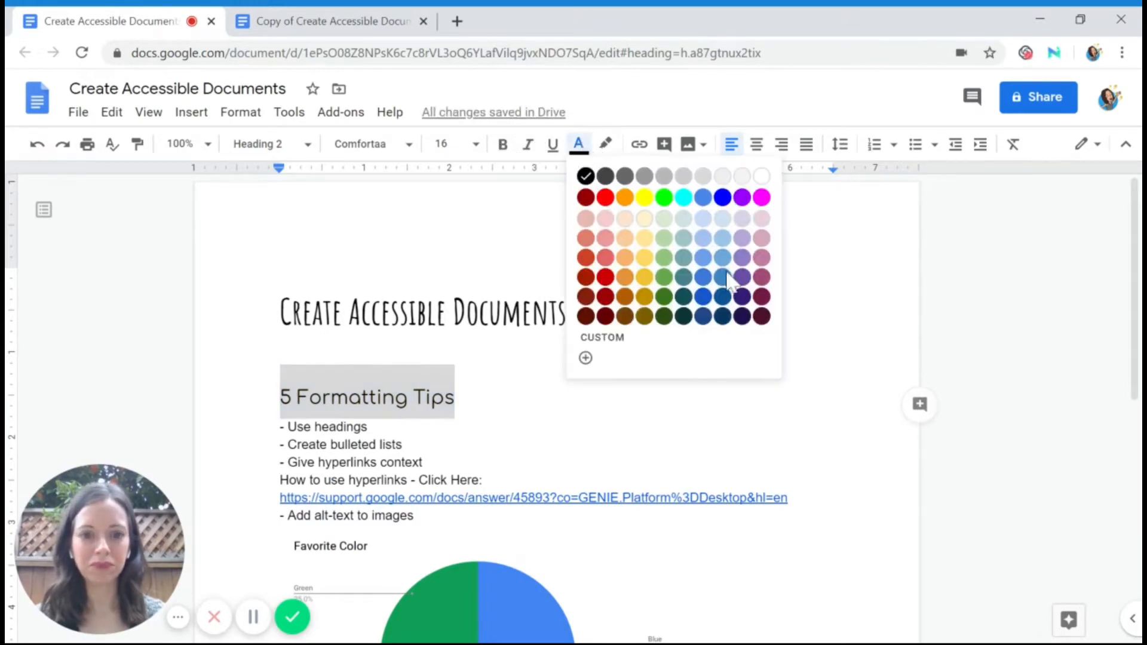
click(703, 305)
Step: Update the Heading 2 style to match the "5 Formatting Tips" heading and check the "Additional Tools for Google Docs" heading
scroll(555, 394, down, 10)
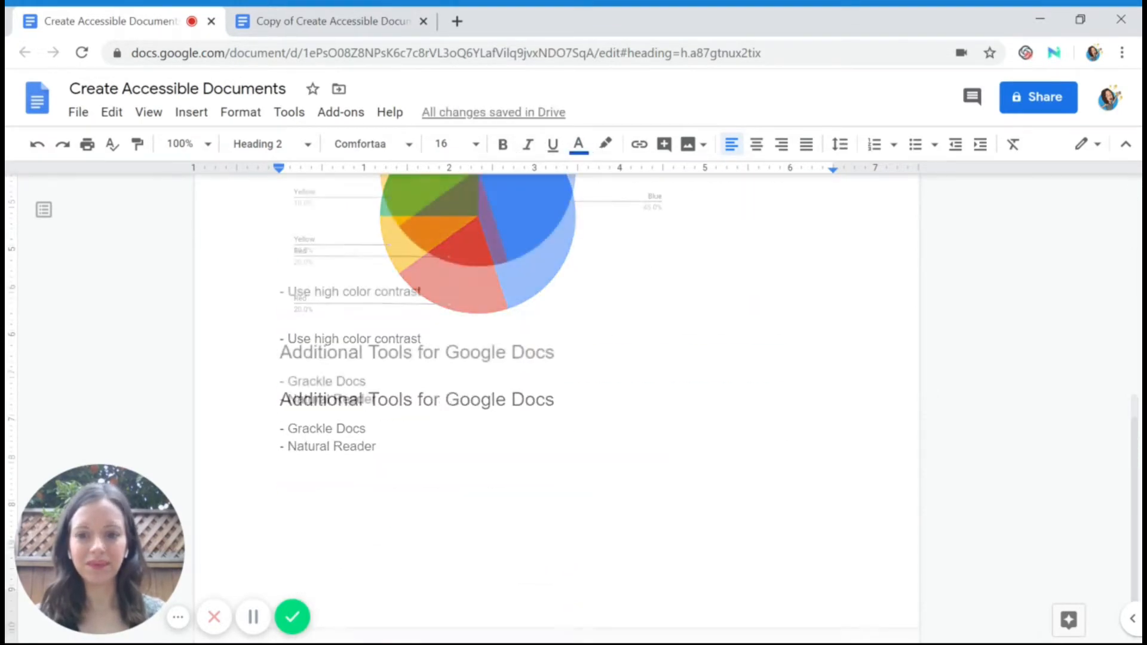
scroll(556, 395, up, 10)
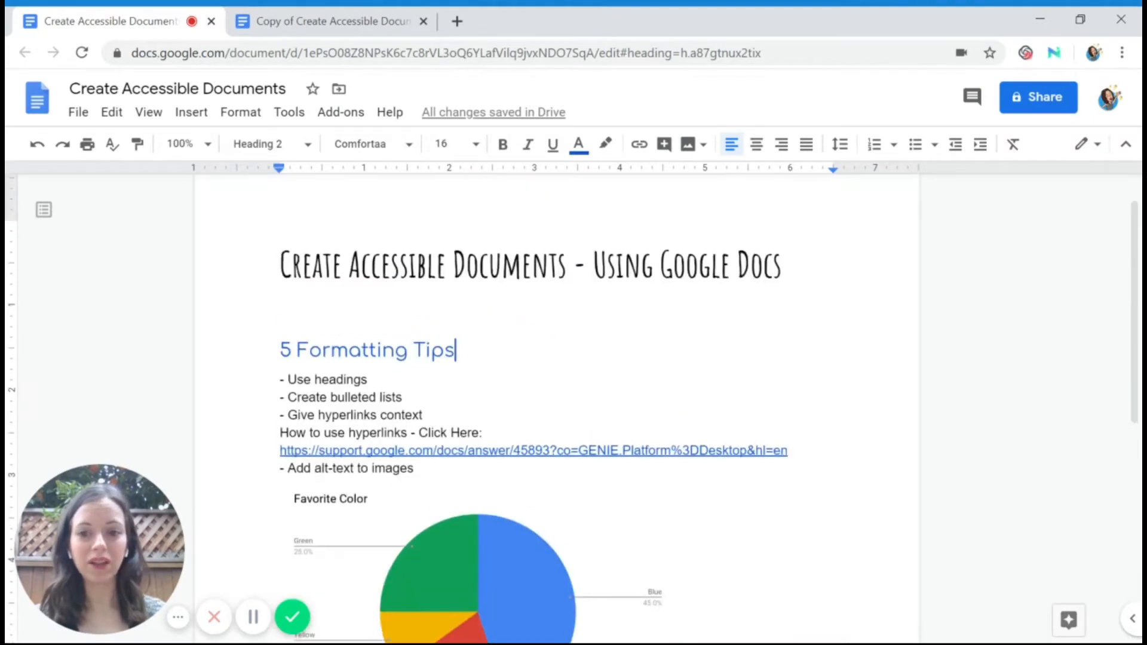
drag(455, 350, 279, 349)
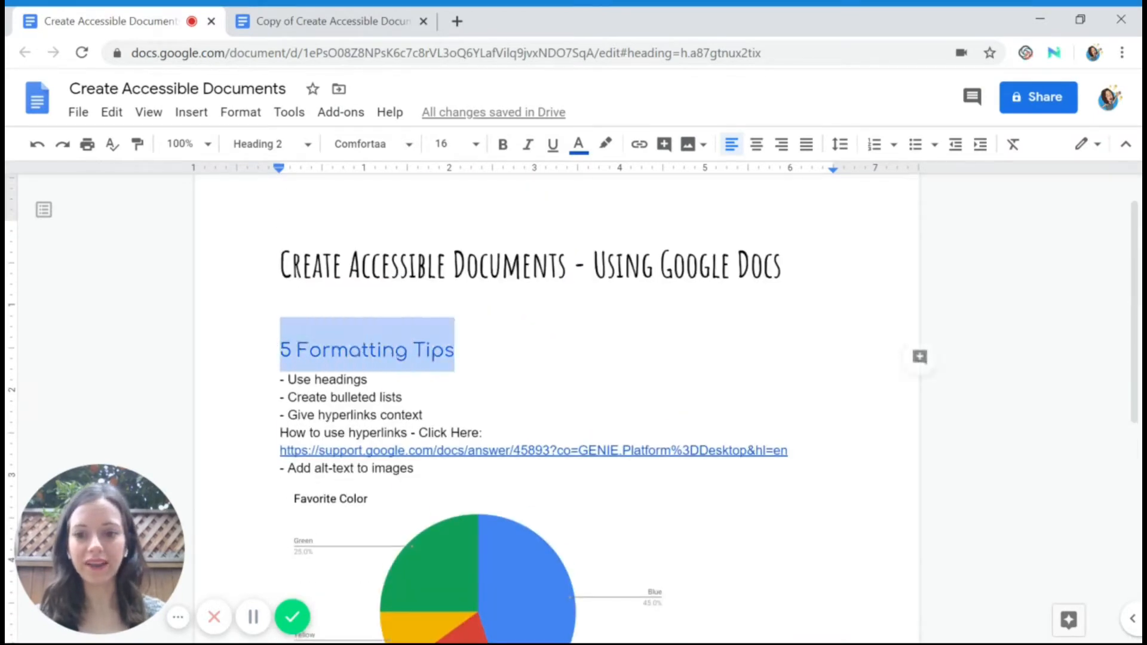
click(240, 113)
mouse_move(274, 180)
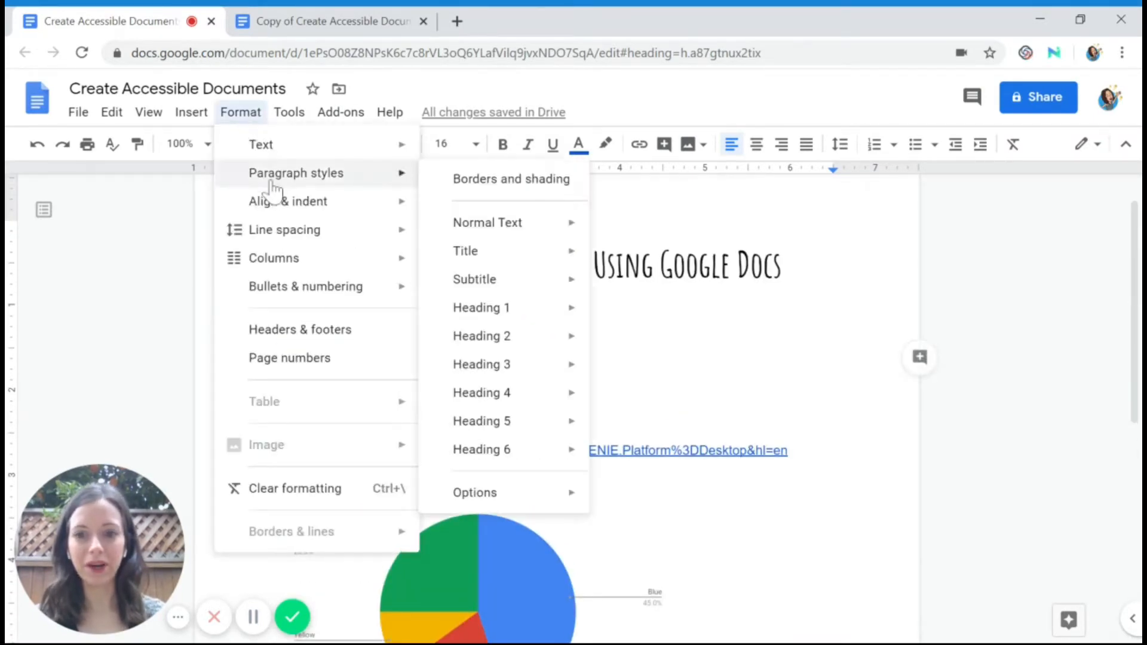
mouse_move(511, 348)
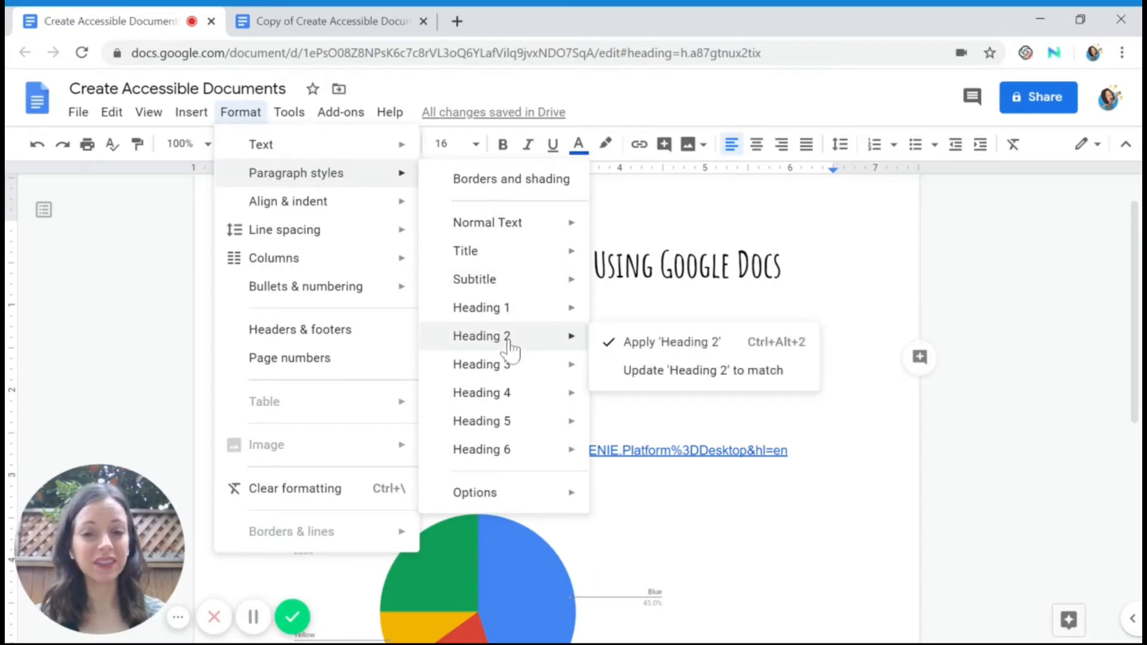
click(665, 384)
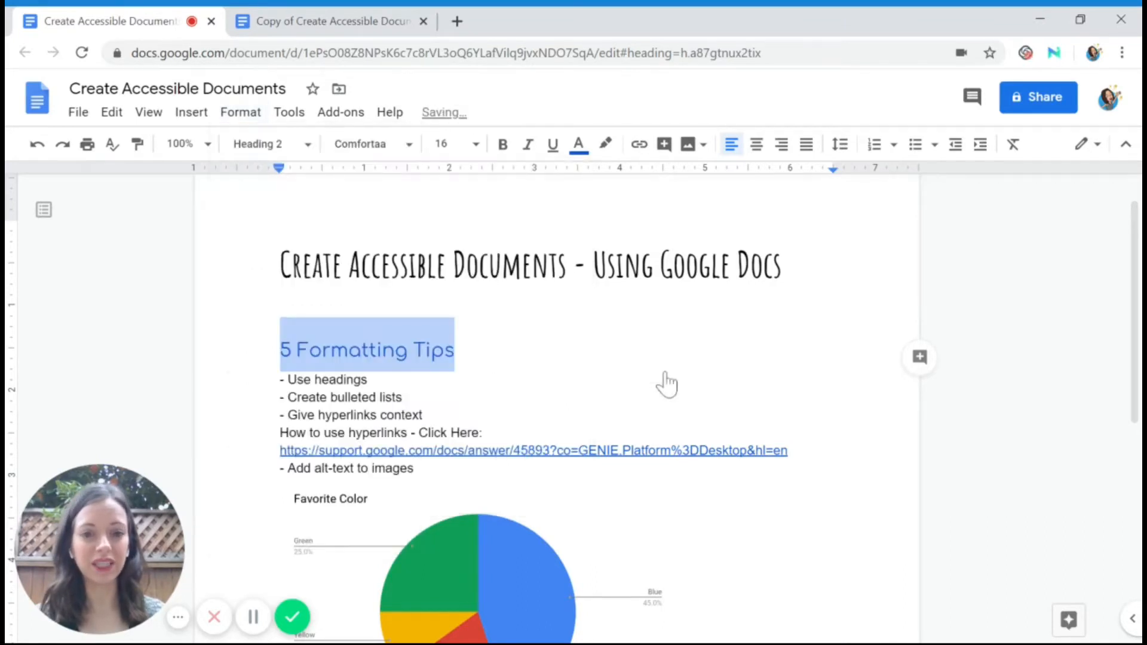
click(445, 350)
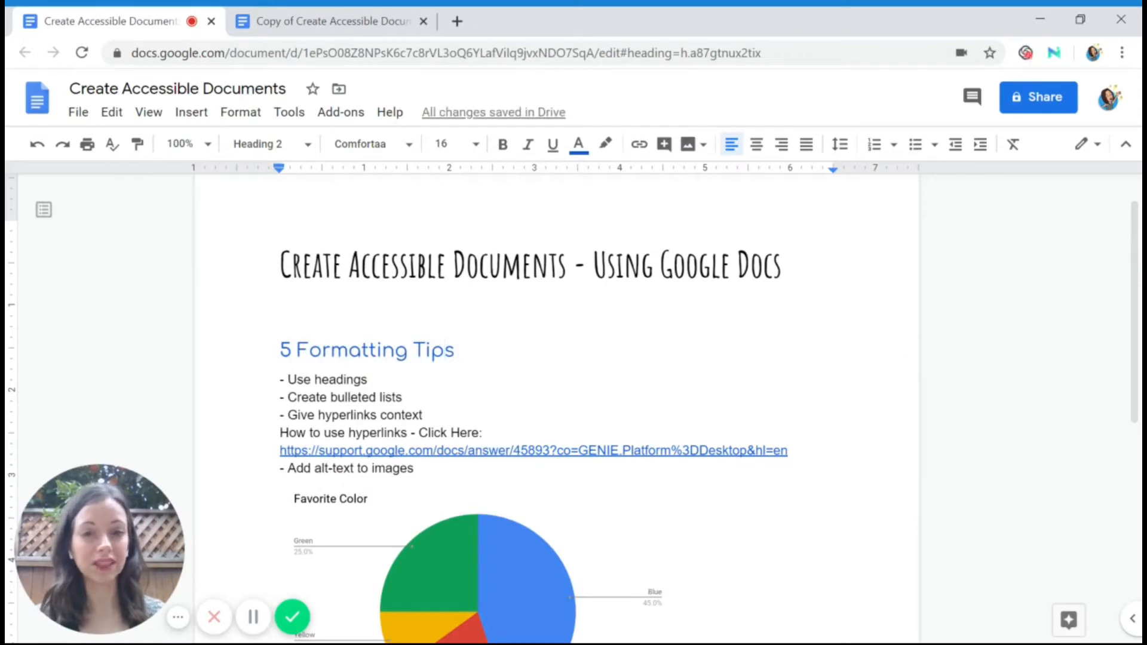
scroll(445, 351, down, 5)
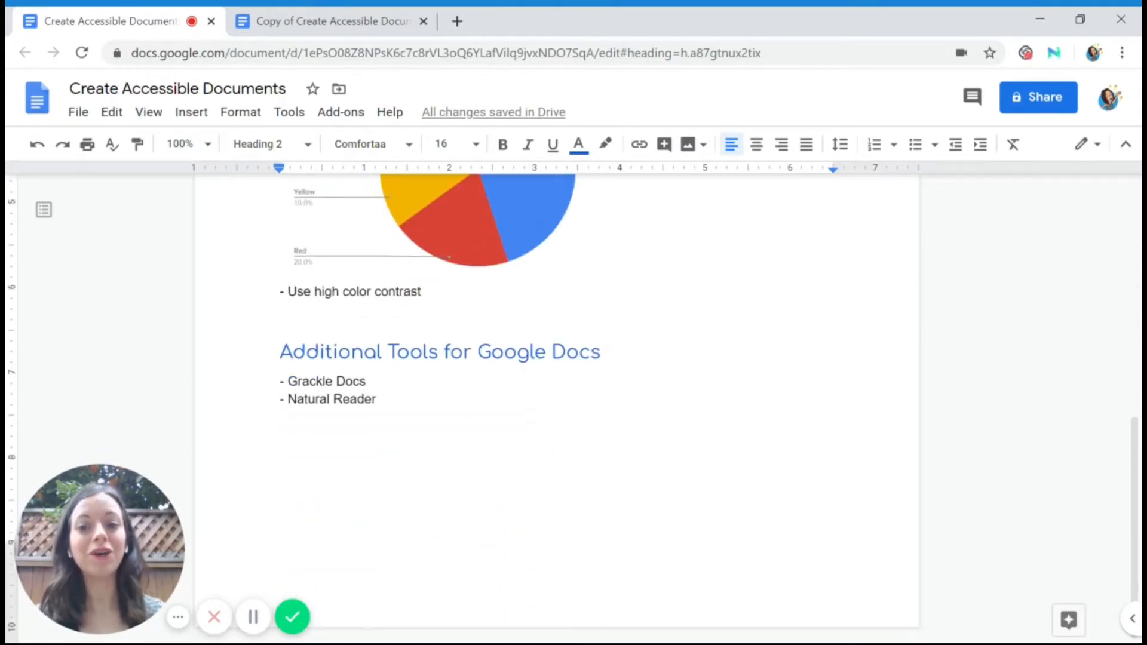
click(412, 352)
scroll(412, 351, up, 6)
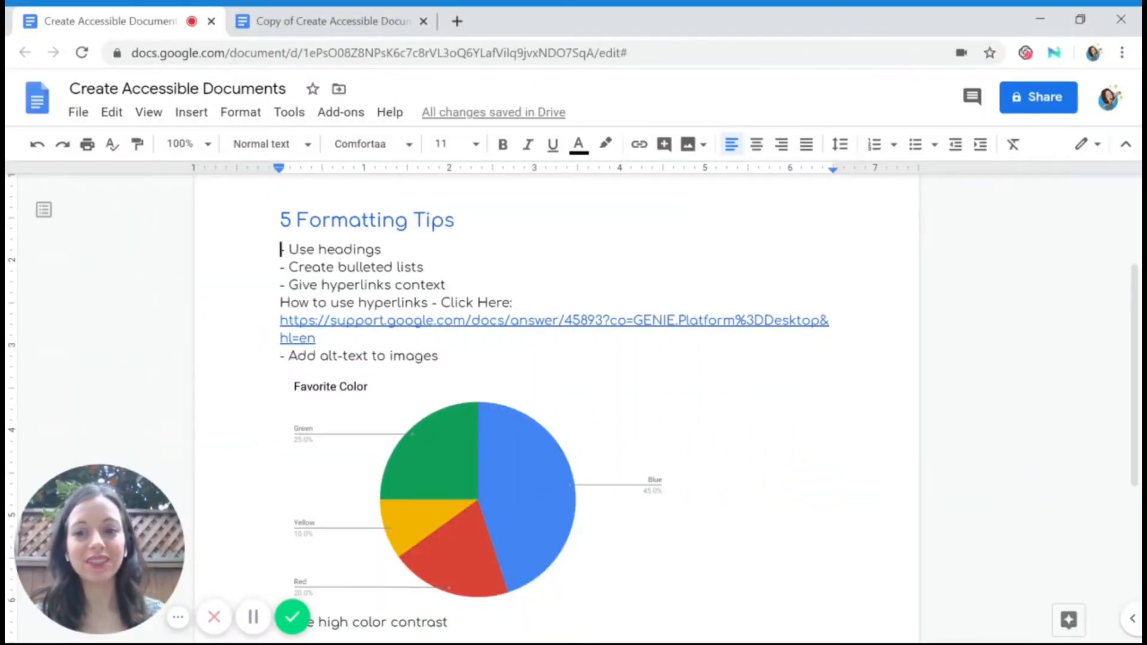
Step: Remove the typed dashes before "Use headings", "Create bulleted lists" and "Give hyperlinks context"
key(shift+Left)
click(290, 250)
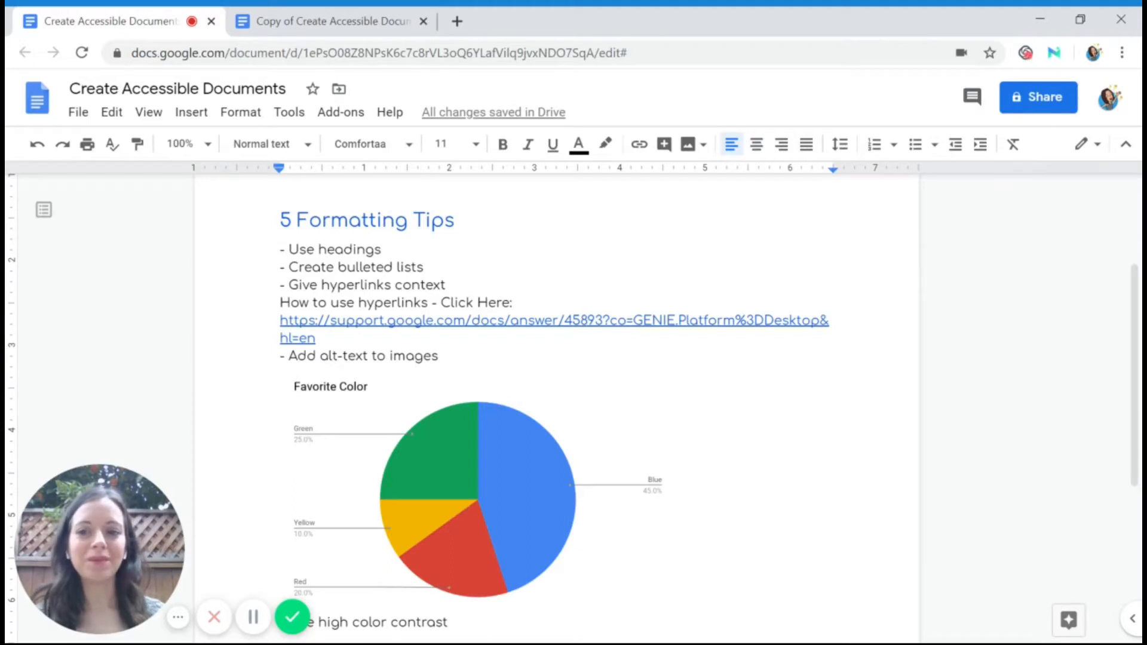
drag(286, 268, 280, 268)
click(289, 250)
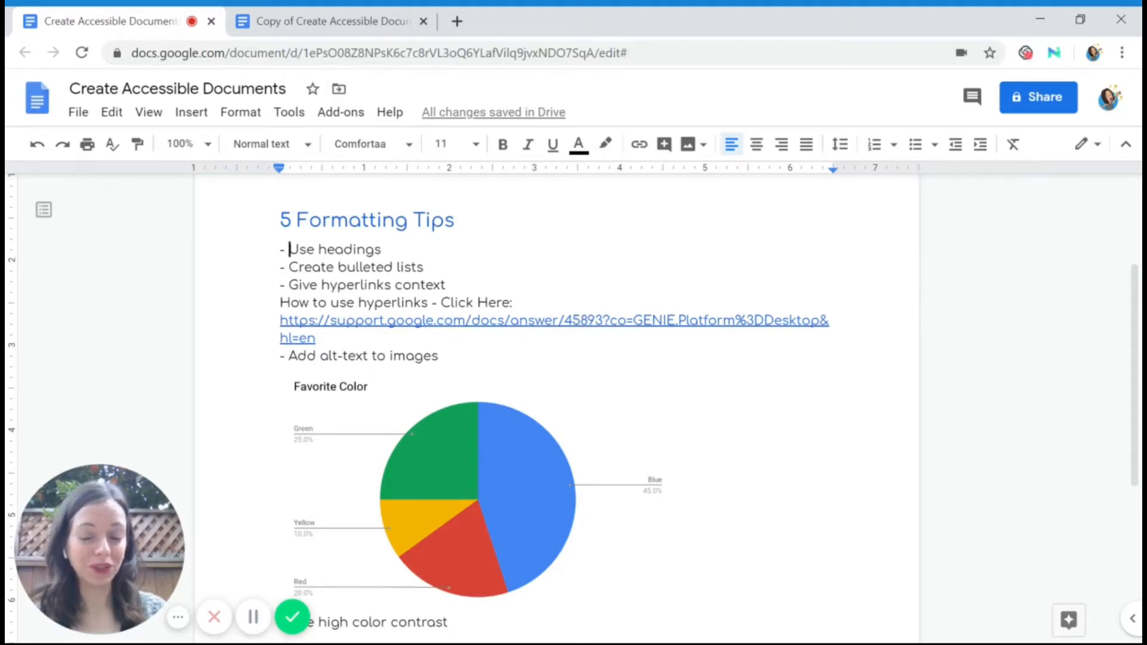
key(BackSpace)
key(BackSpace)
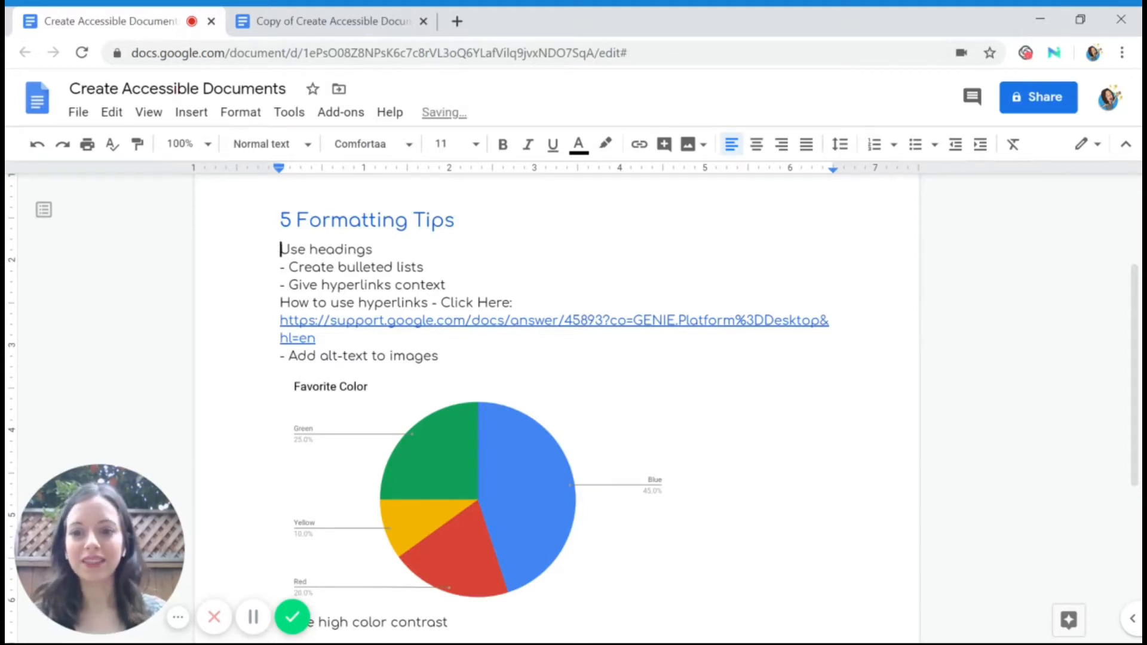
click(289, 267)
key(BackSpace)
key(BackSpace)
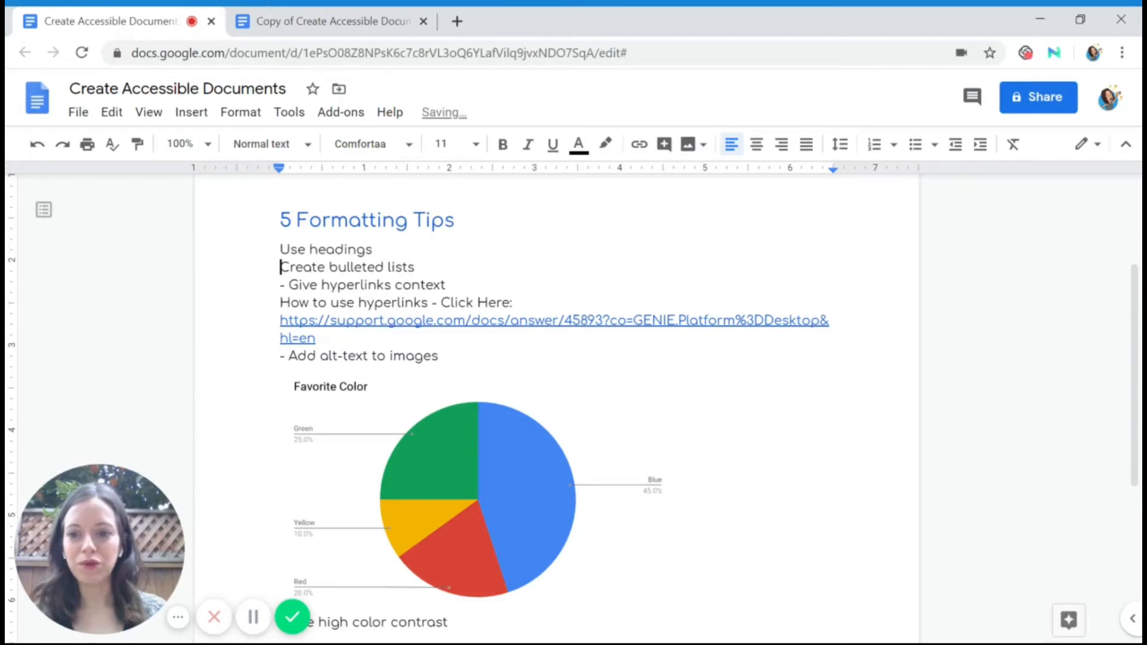
click(289, 285)
key(BackSpace)
key(BackSpace)
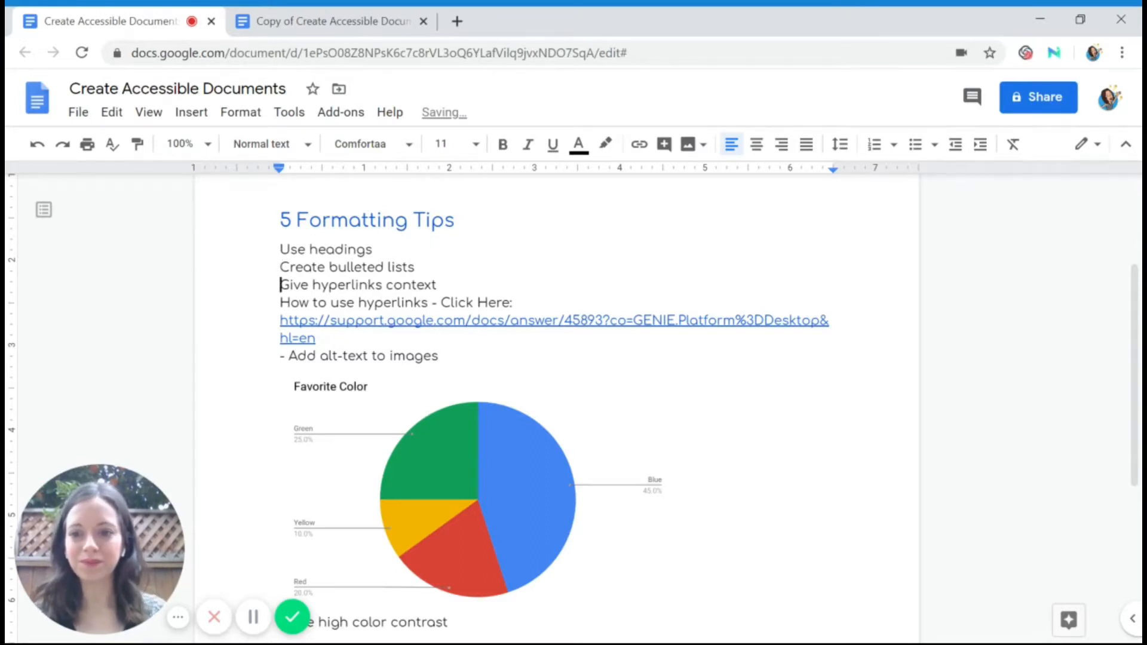
Step: Remove the typed dashes before "Add alt-text to images" and "Use high color contrast"
scroll(298, 285, down, 2)
click(289, 263)
key(BackSpace)
key(BackSpace)
scroll(299, 285, down, 2)
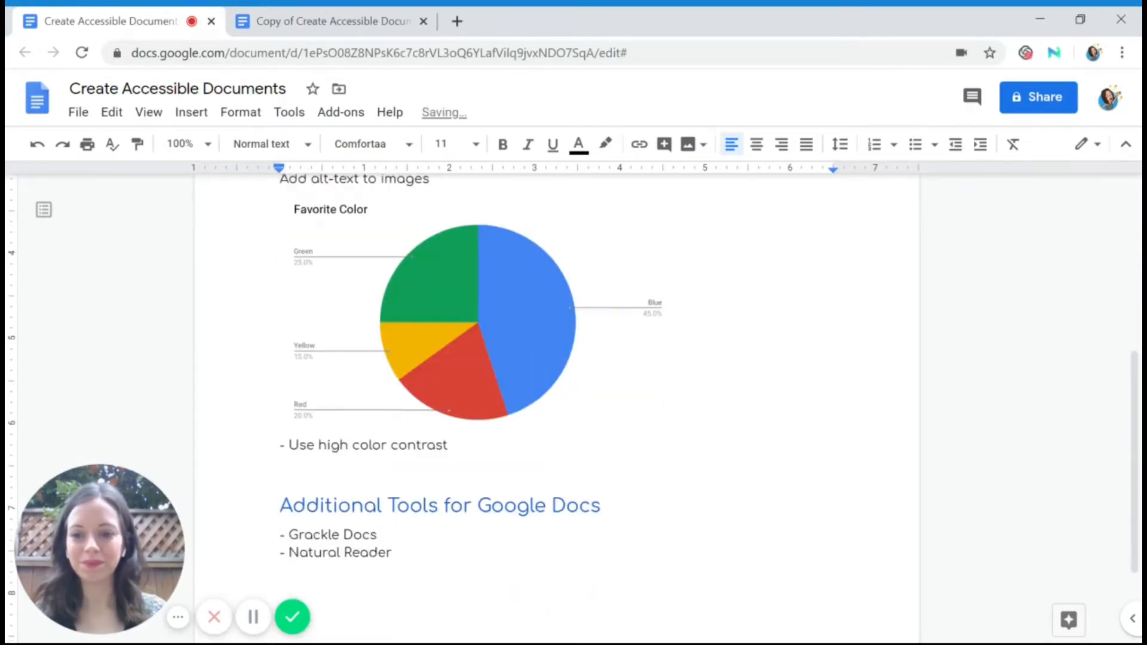
click(289, 445)
key(BackSpace)
key(BackSpace)
Step: Turn the first three tips, from "Use headings" to "Give hyperlinks context", into a numbered list
scroll(293, 430, up, 3)
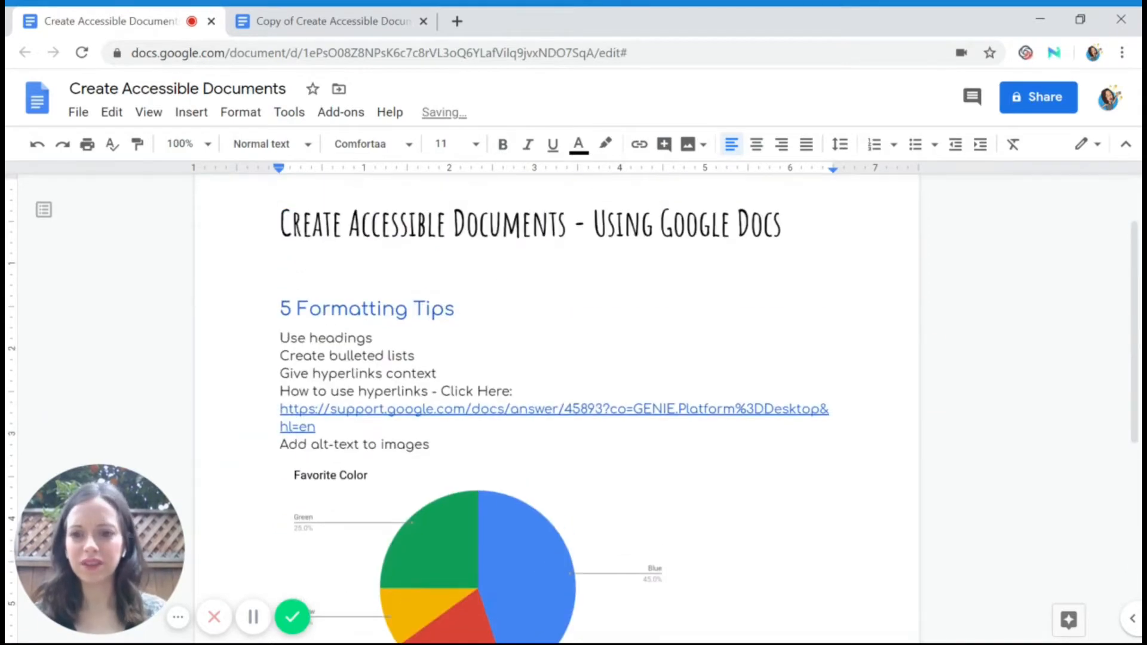
drag(280, 338, 446, 375)
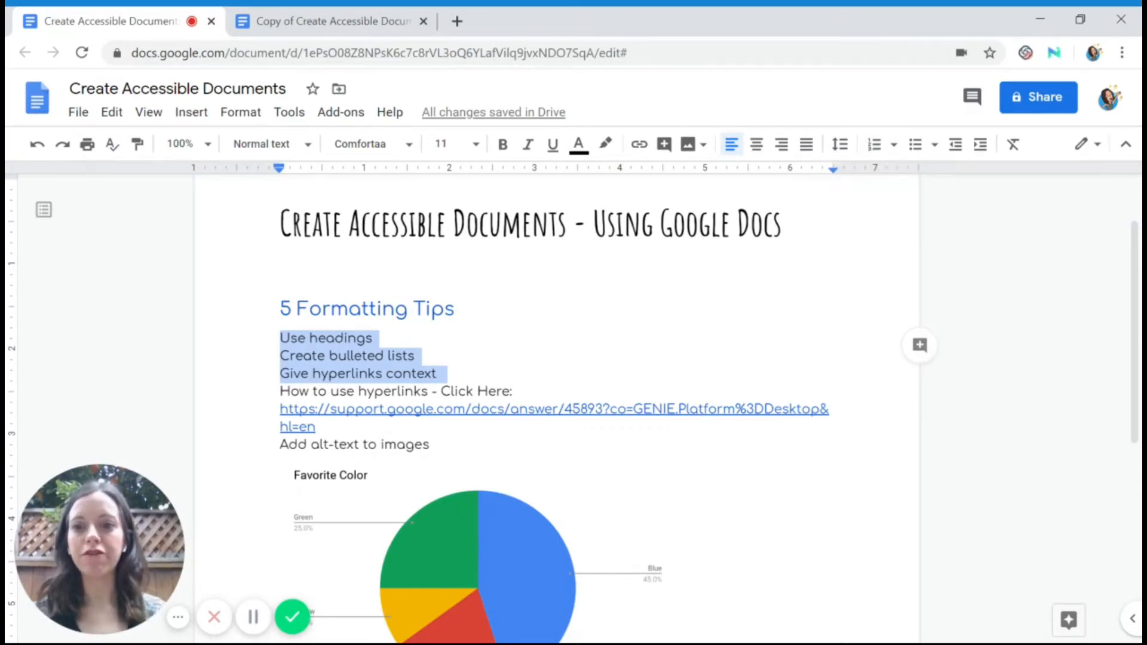
click(291, 308)
drag(280, 308, 467, 315)
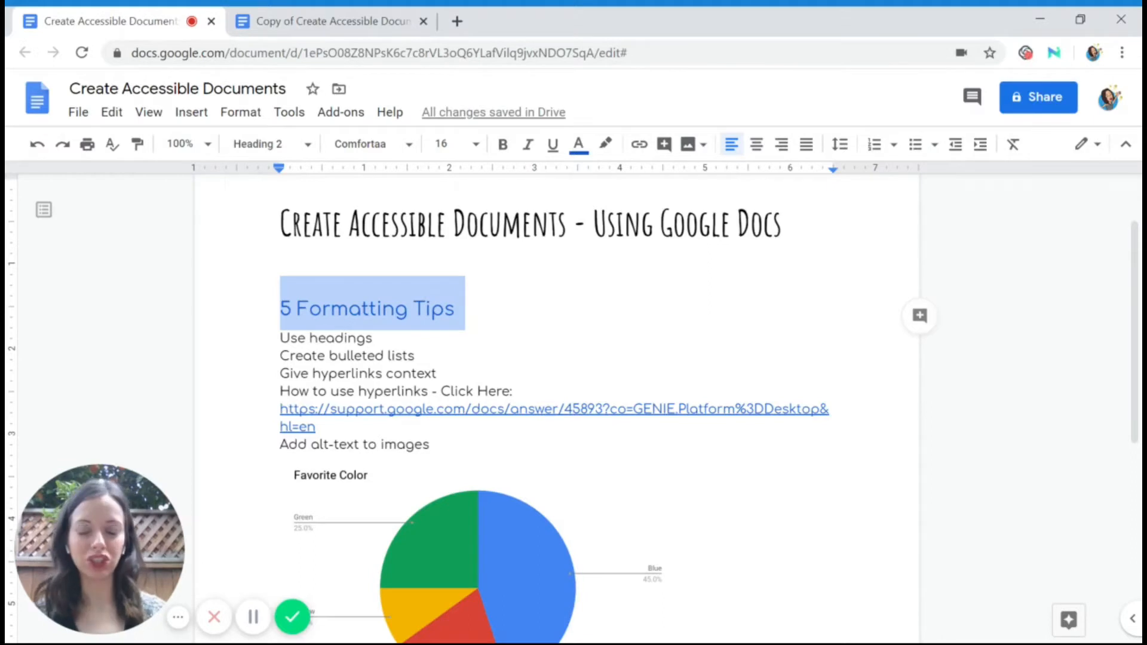
click(339, 355)
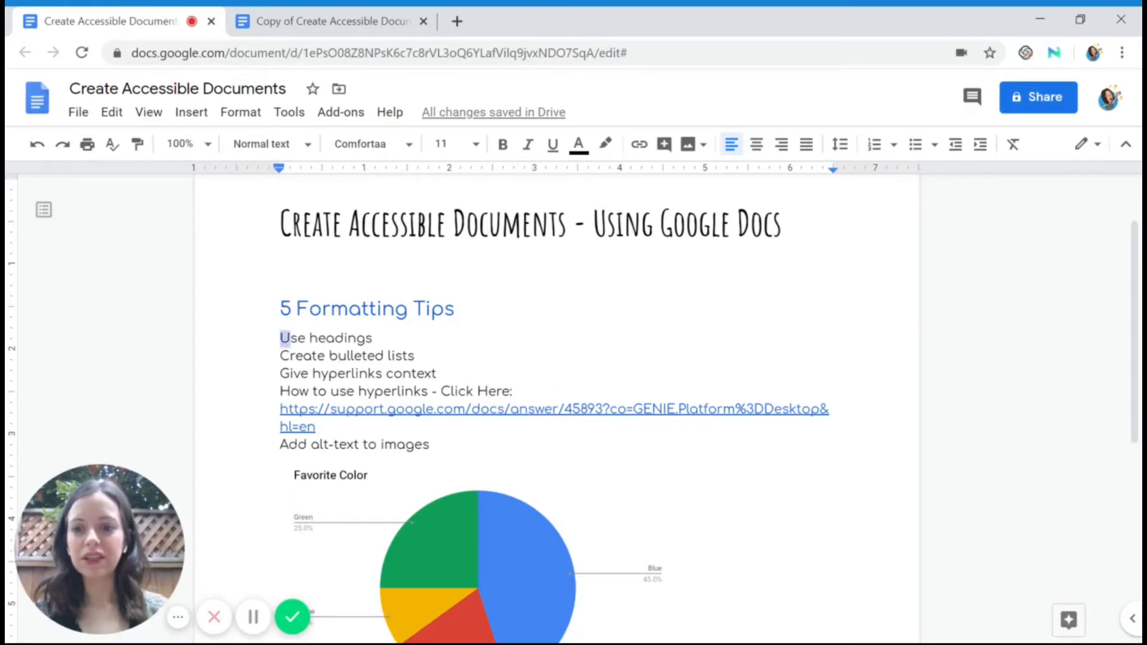
drag(281, 338, 439, 375)
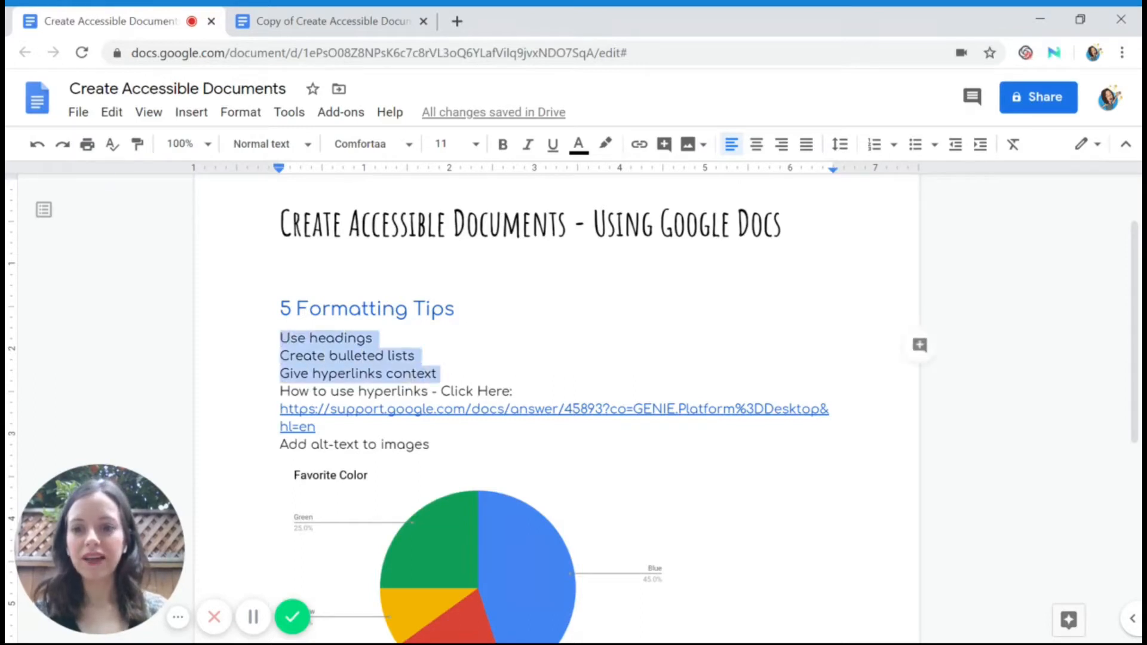
click(875, 149)
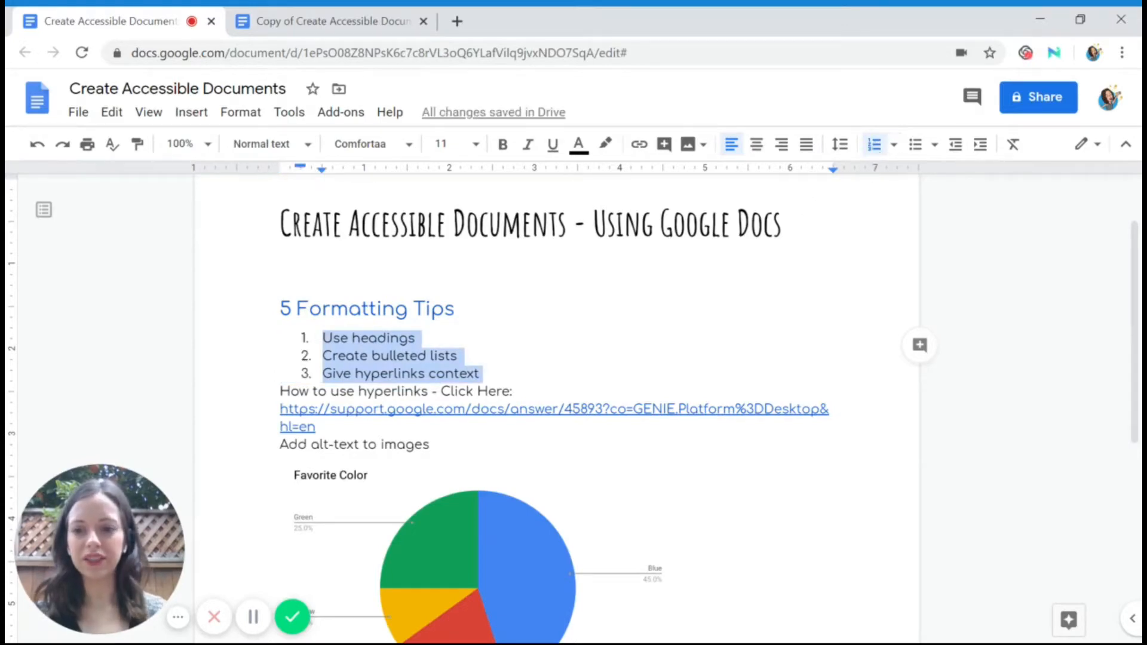
Step: Make the "How to use hyperlinks" line with its link an indented bullet under "Give hyperlinks context"
click(281, 391)
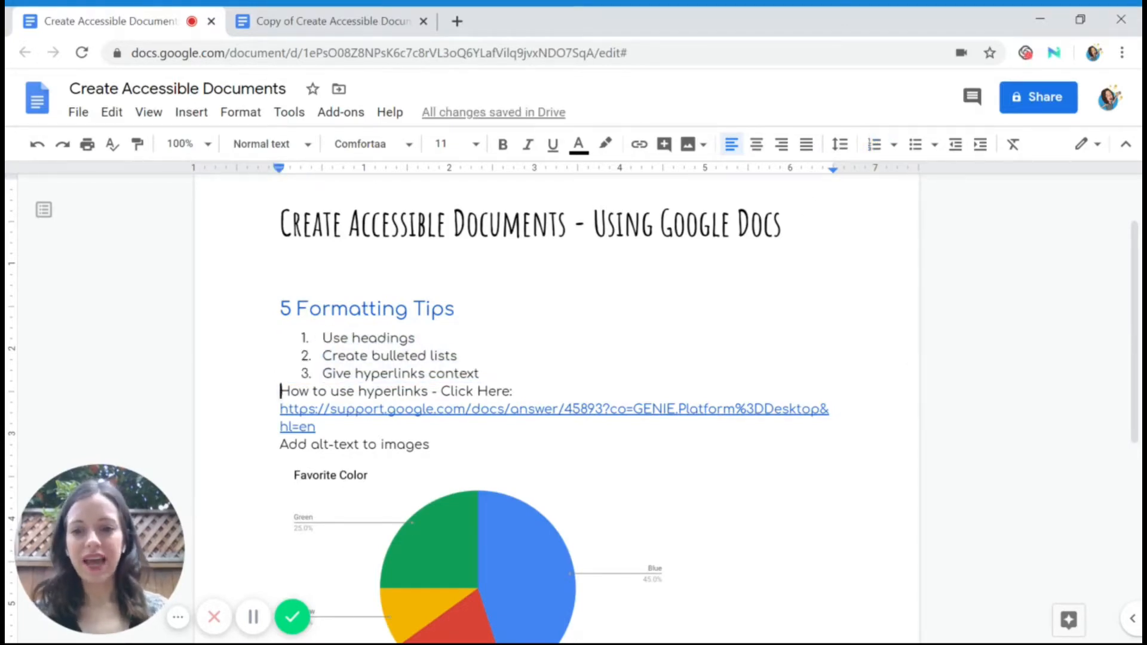
drag(281, 392, 323, 428)
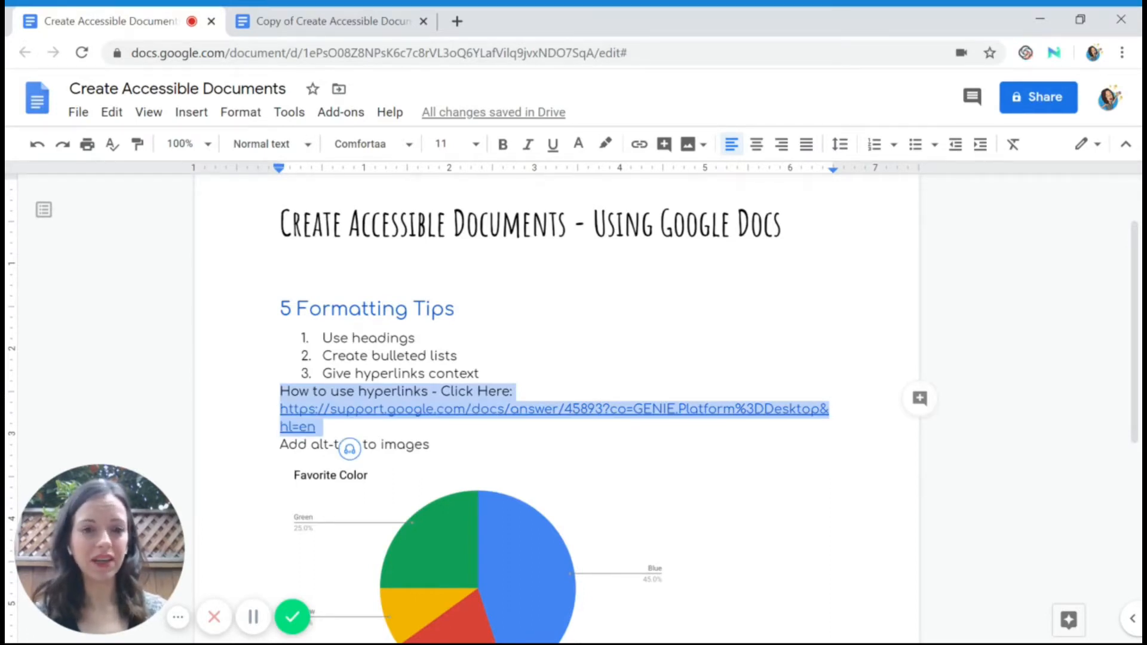
click(915, 149)
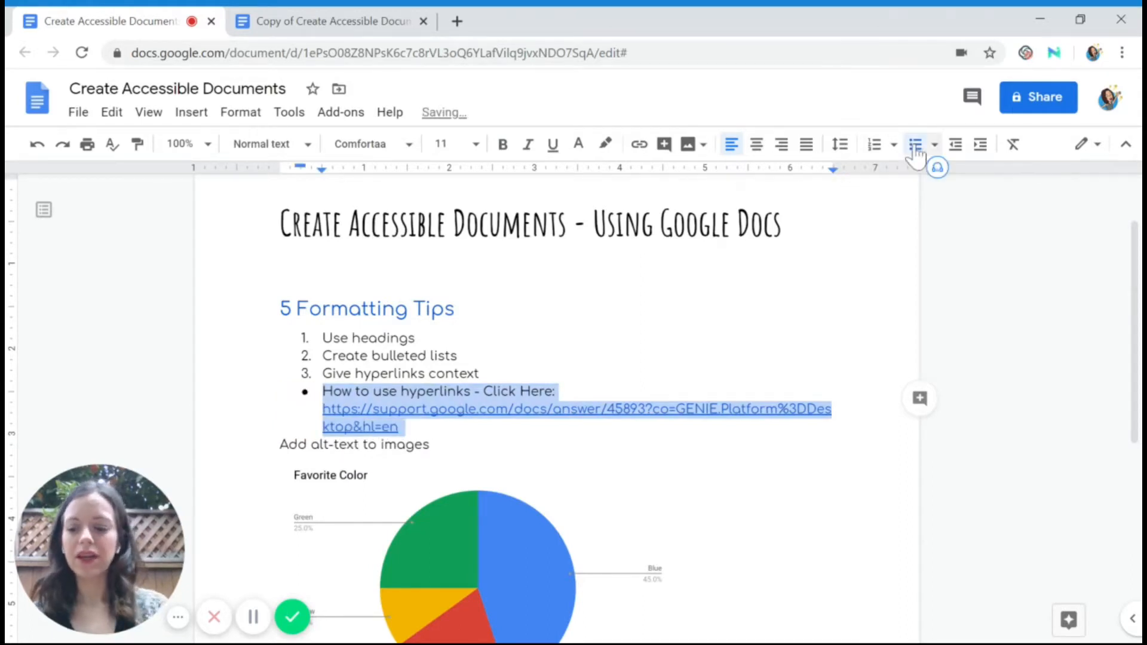
key(Tab)
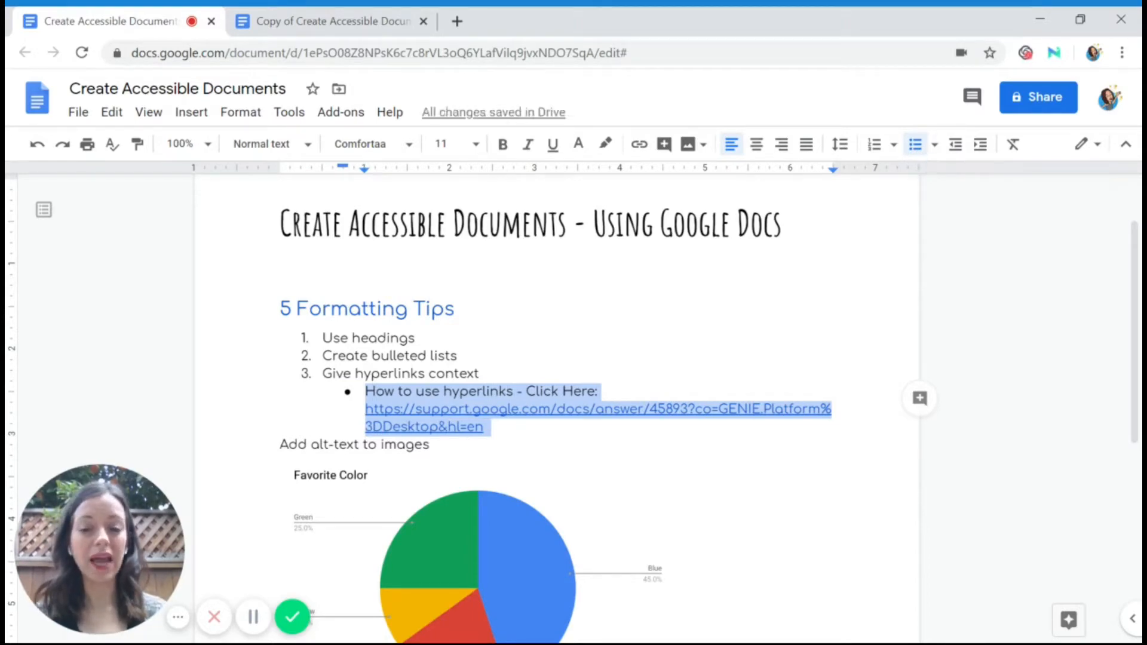
Step: Make "Add alt-text to images" a numbered list item that continues the previous numbering
scroll(418, 406, down, 1)
drag(280, 357, 437, 357)
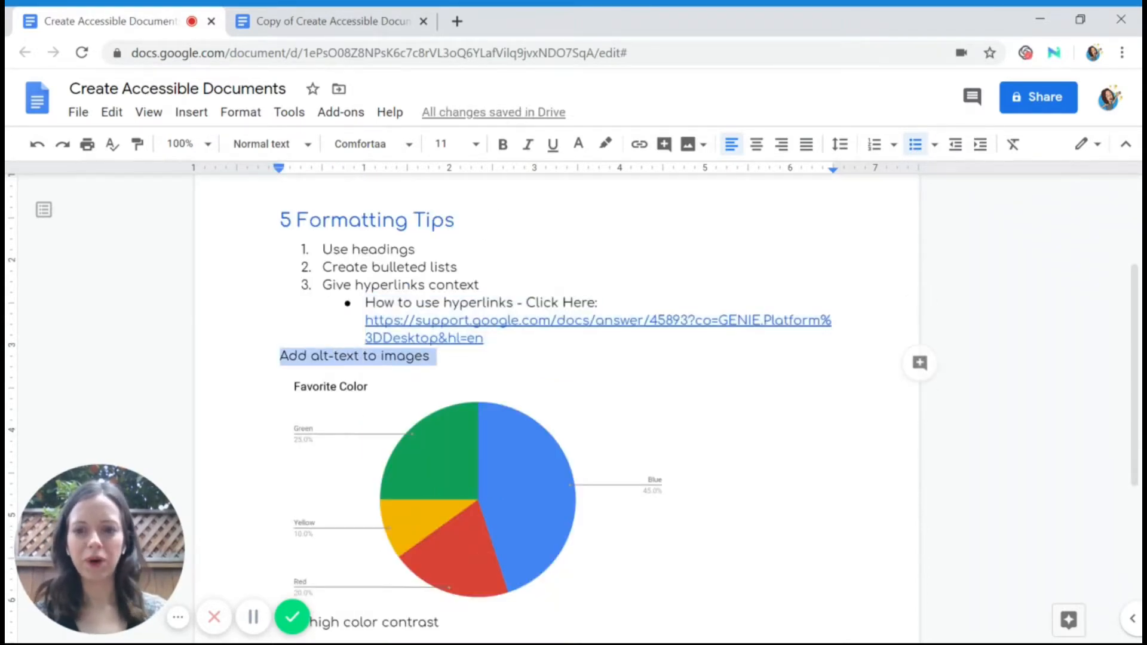
click(875, 146)
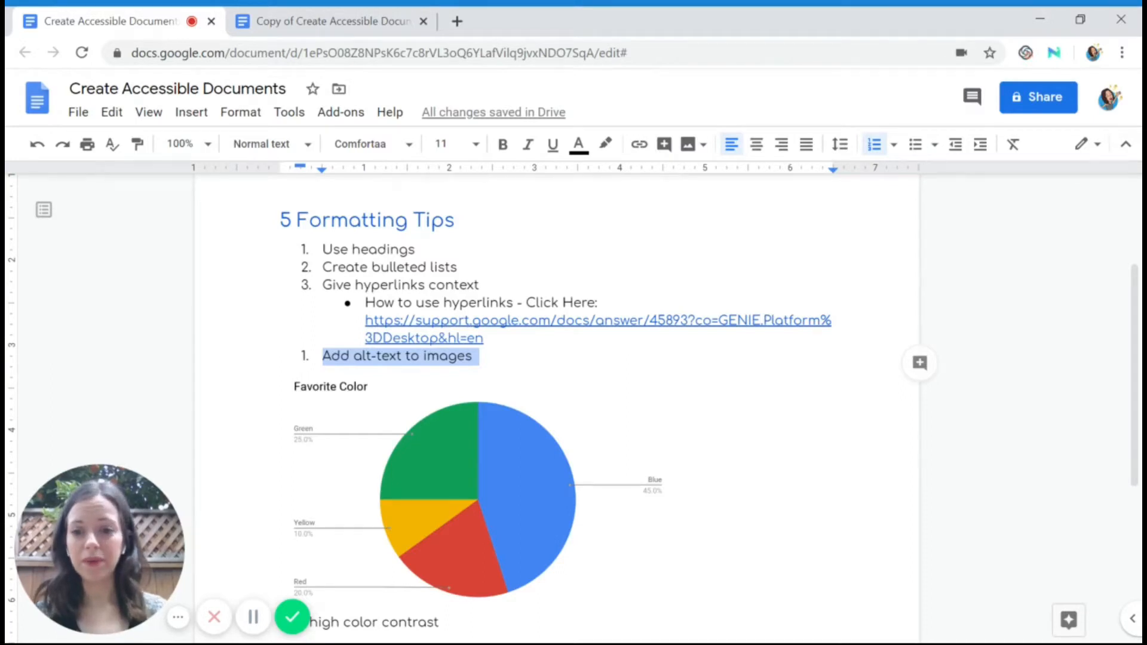
click(365, 339)
click(305, 357)
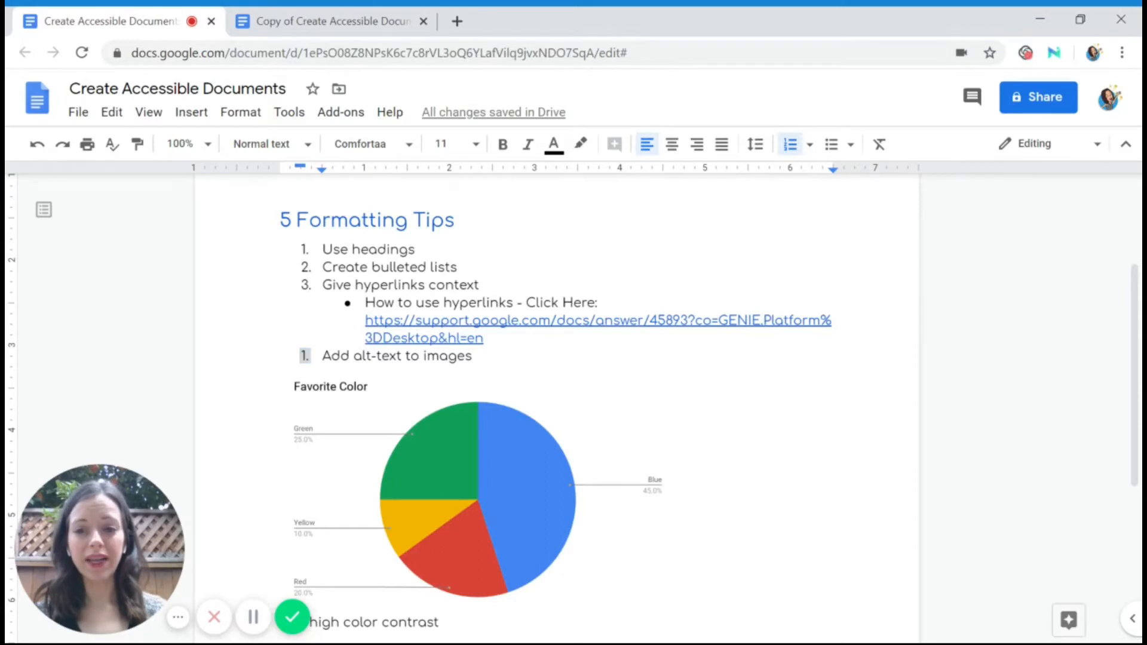
right_click(305, 357)
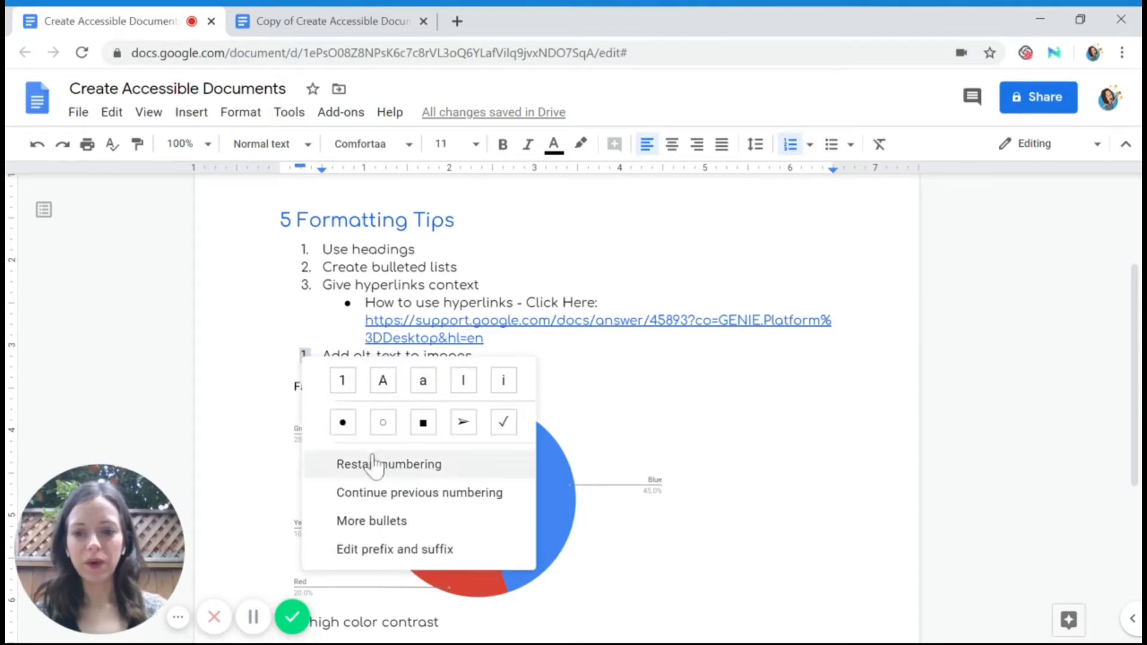
click(396, 495)
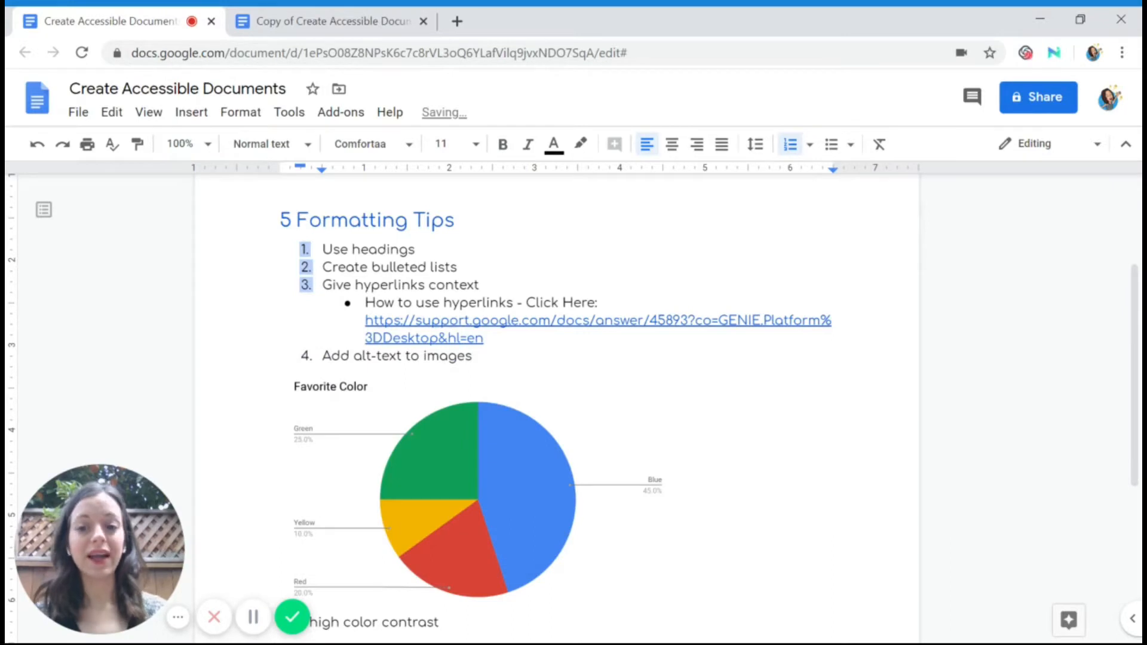
Step: Make "Use high color contrast" below the pie chart a numbered list item that continues the previous numbering
scroll(303, 377, down, 2)
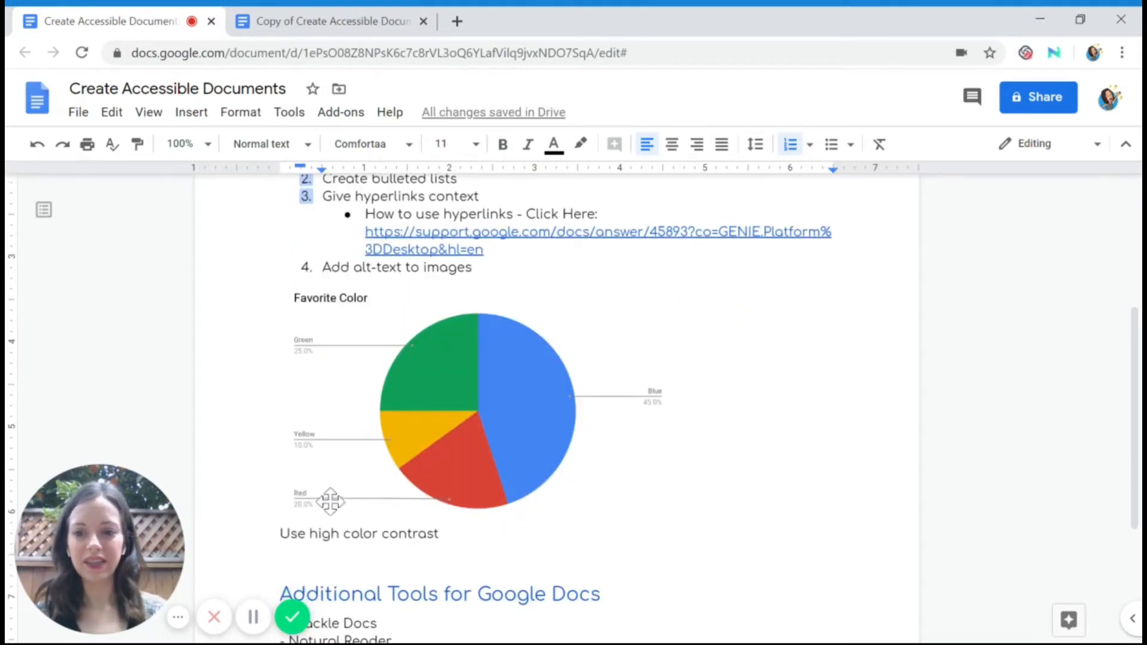
click(340, 533)
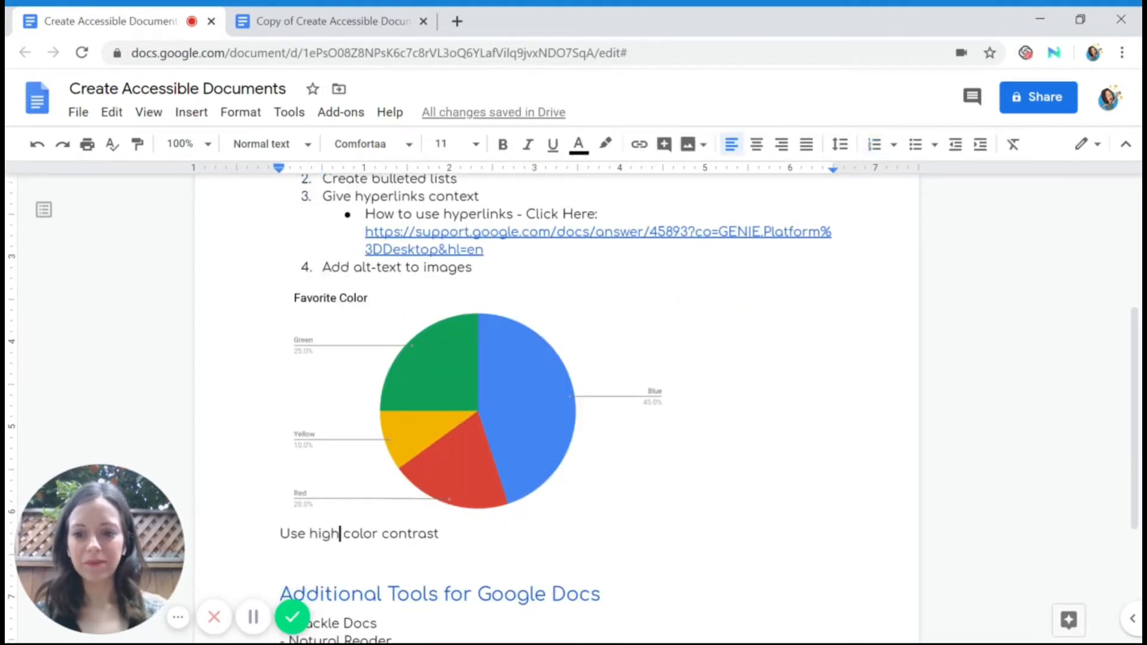
click(872, 147)
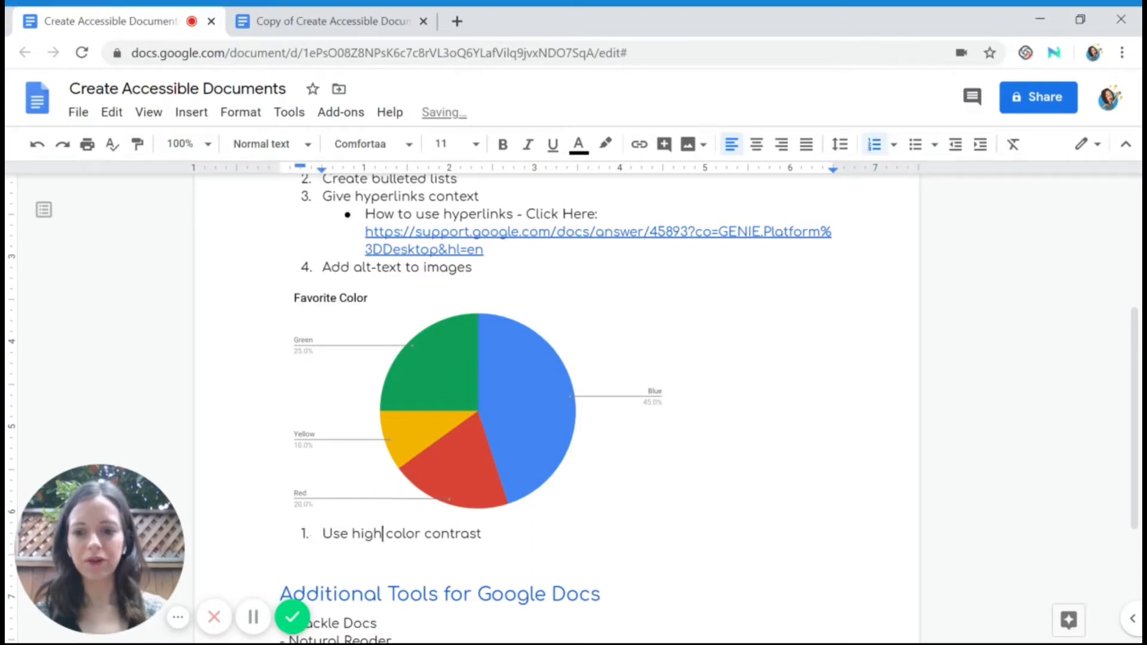
click(304, 535)
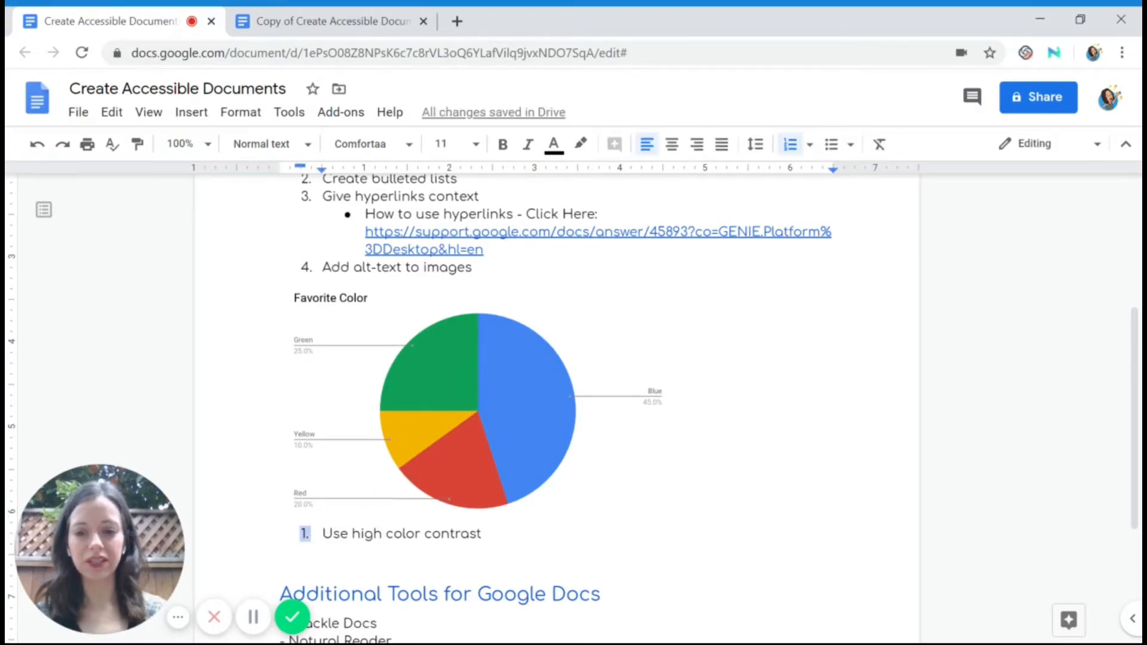
right_click(304, 533)
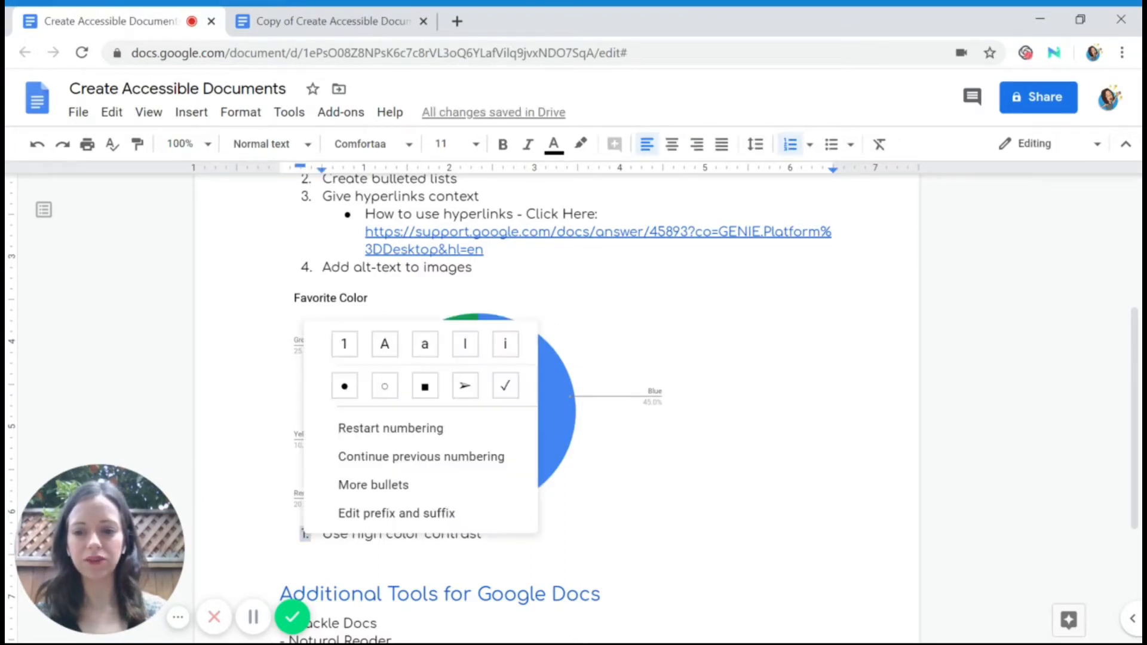
click(336, 457)
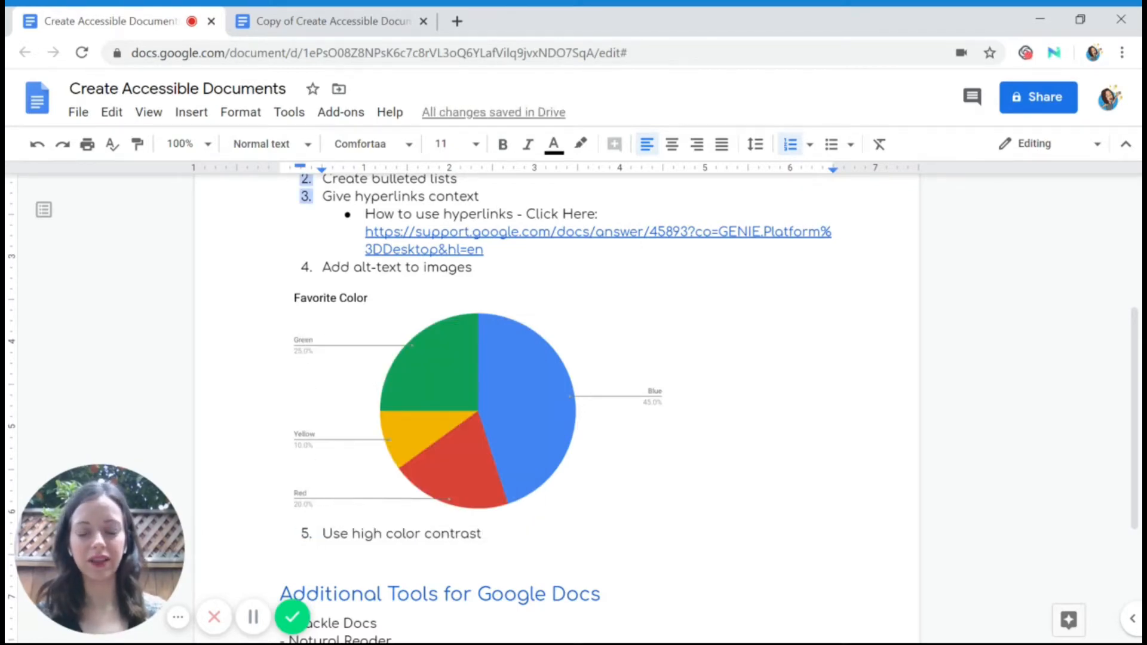
Step: Review the "5 Formatting Tips" heading, the numbered tips and the "Click Here" link wording under "Give hyperlinks context"
scroll(478, 407, up, 3)
click(361, 339)
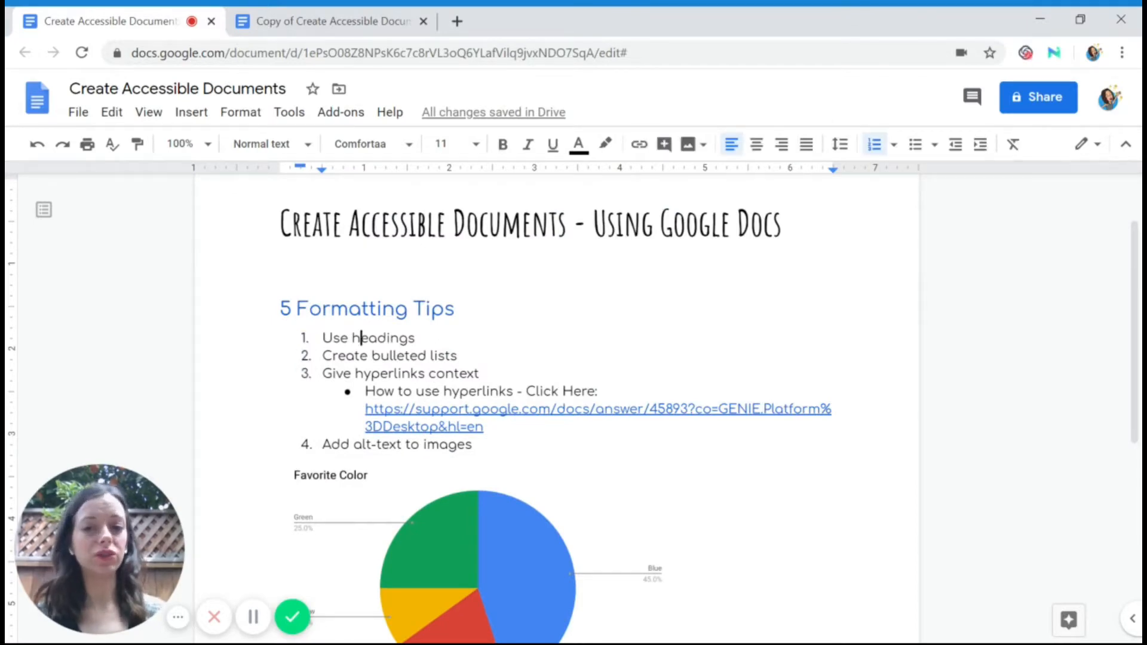
drag(281, 309, 465, 309)
click(458, 309)
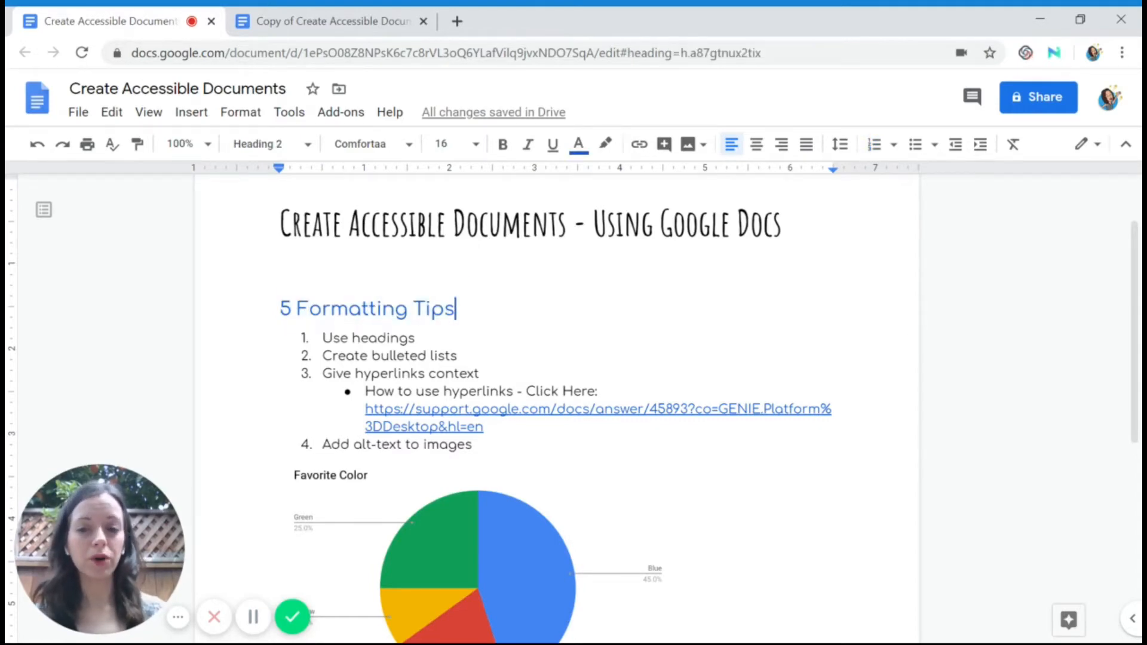
drag(322, 337, 415, 337)
click(417, 338)
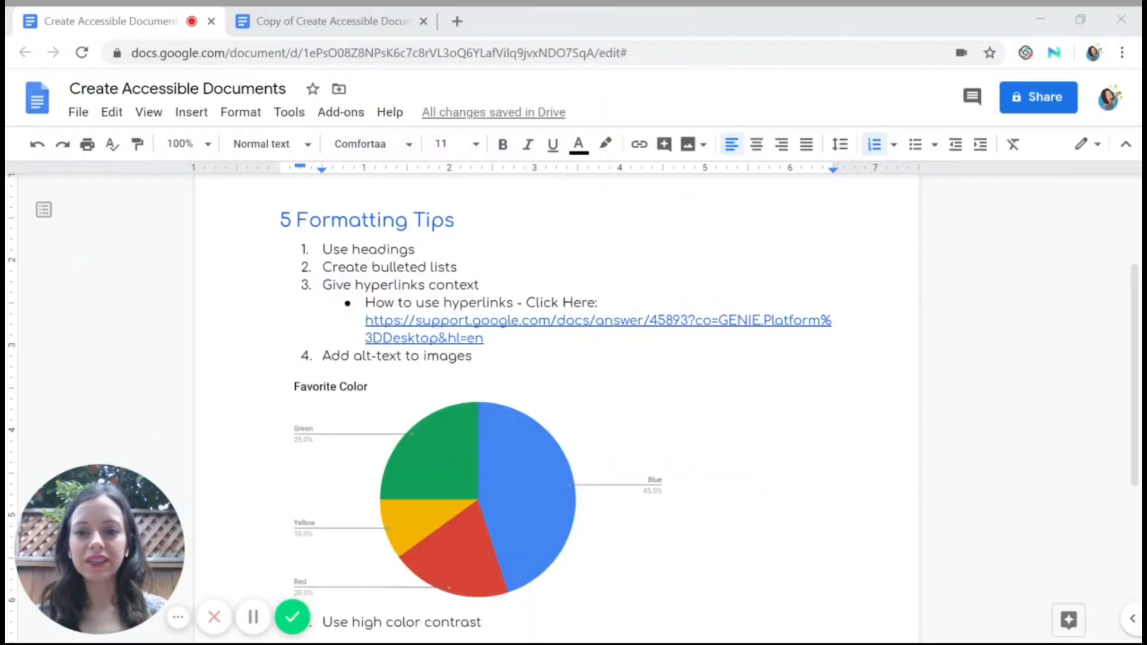
drag(322, 285, 458, 284)
click(482, 285)
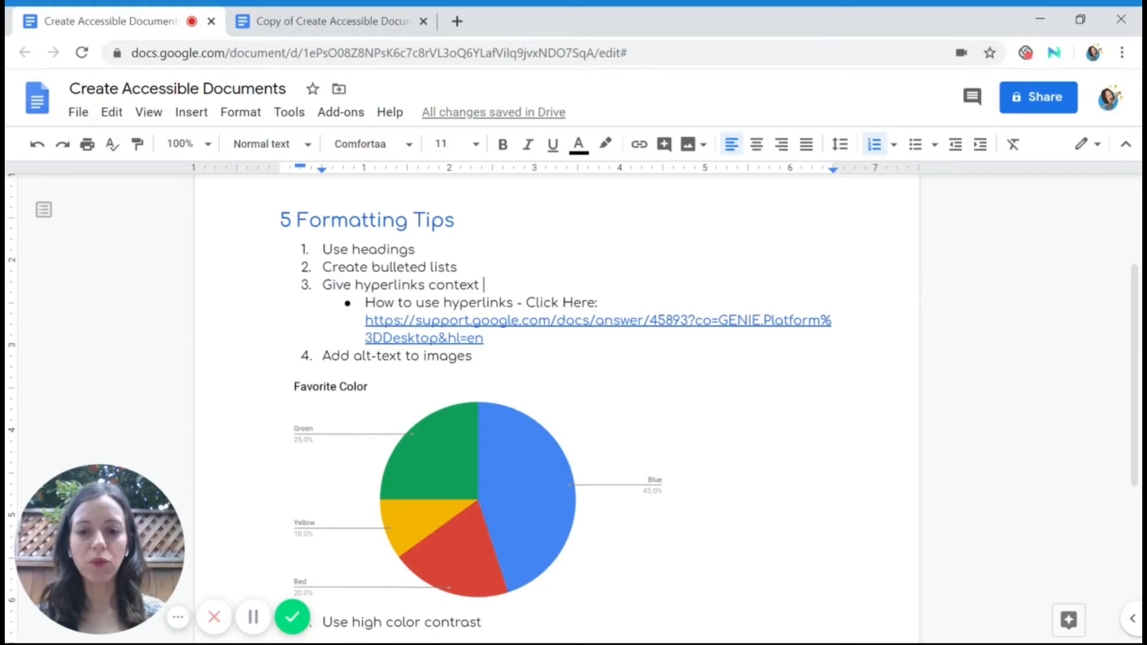
click(574, 303)
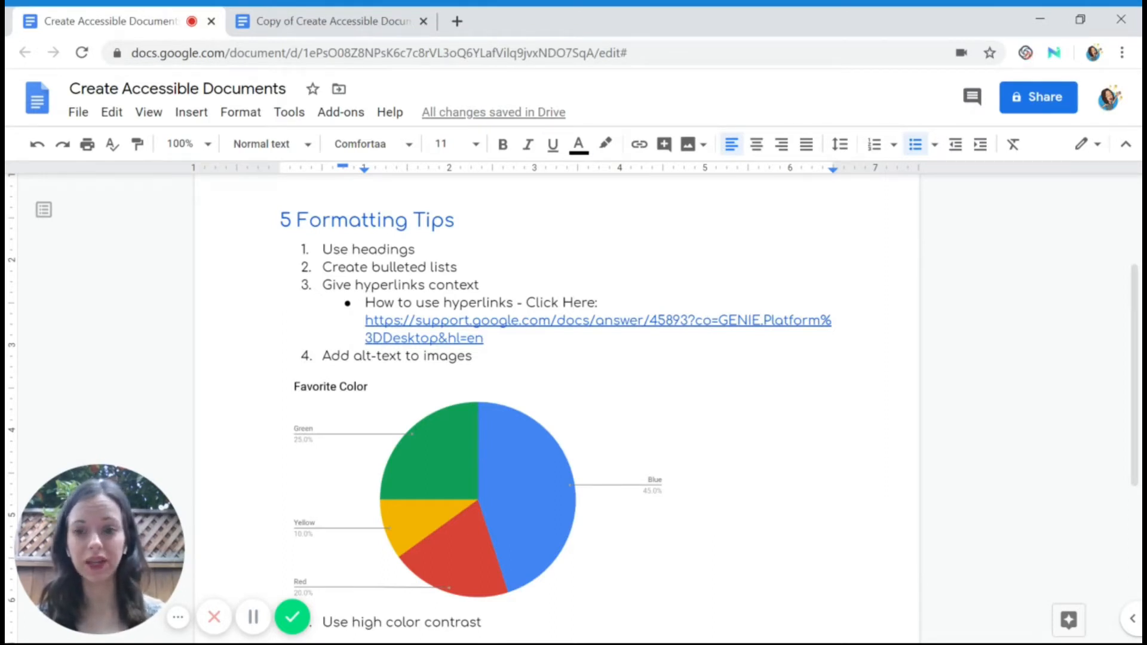
click(485, 338)
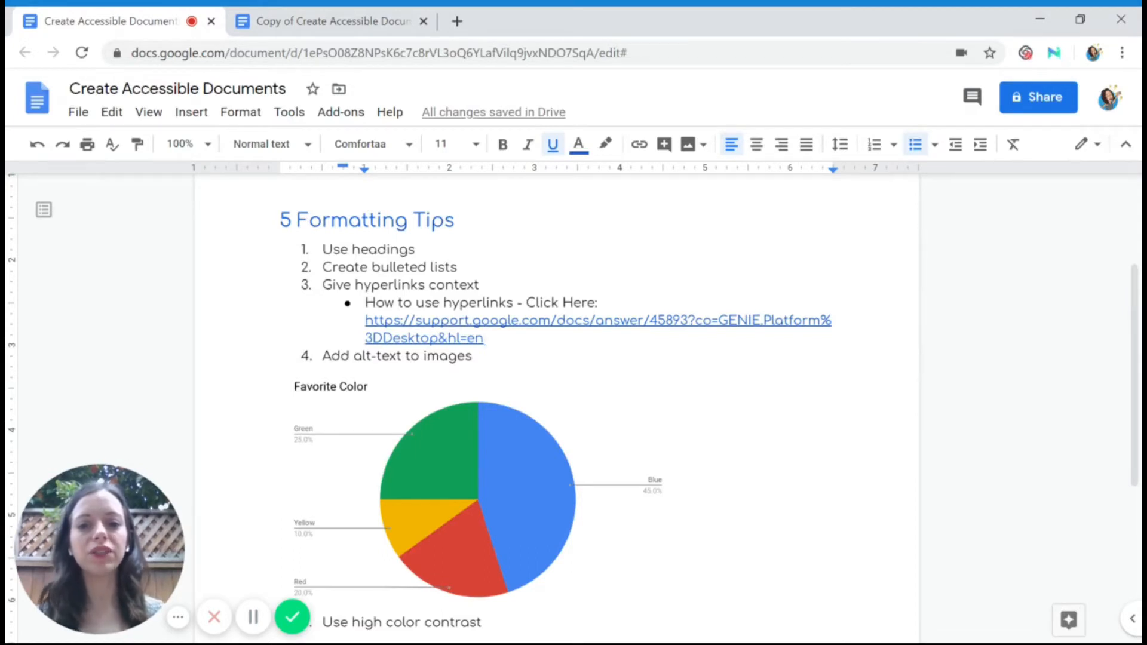
drag(526, 303, 588, 303)
click(588, 303)
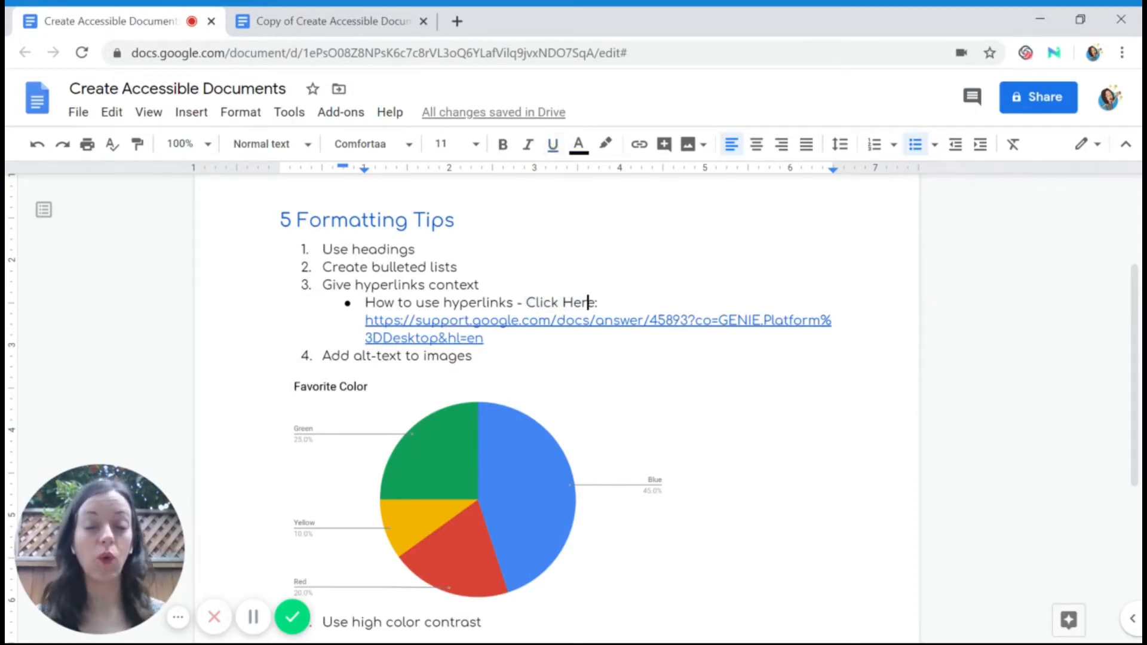
Step: Copy the support.google.com URL under "Give hyperlinks context" and link the text "How to use hyperlinks" to it
drag(485, 339, 365, 321)
key(ctrl+c)
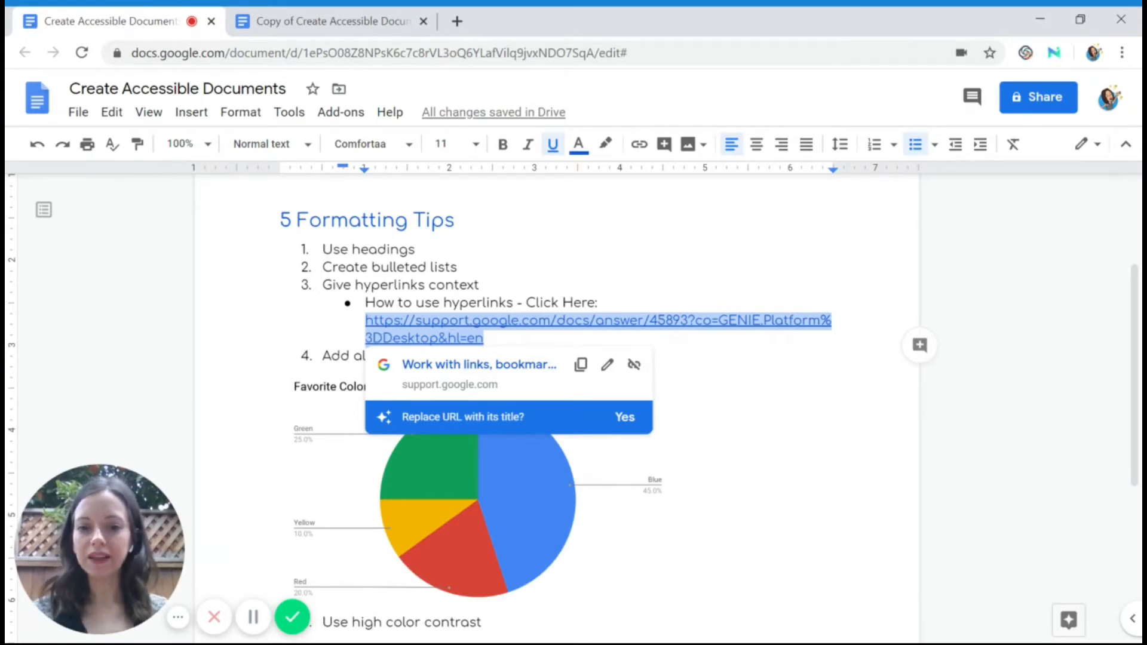
click(583, 367)
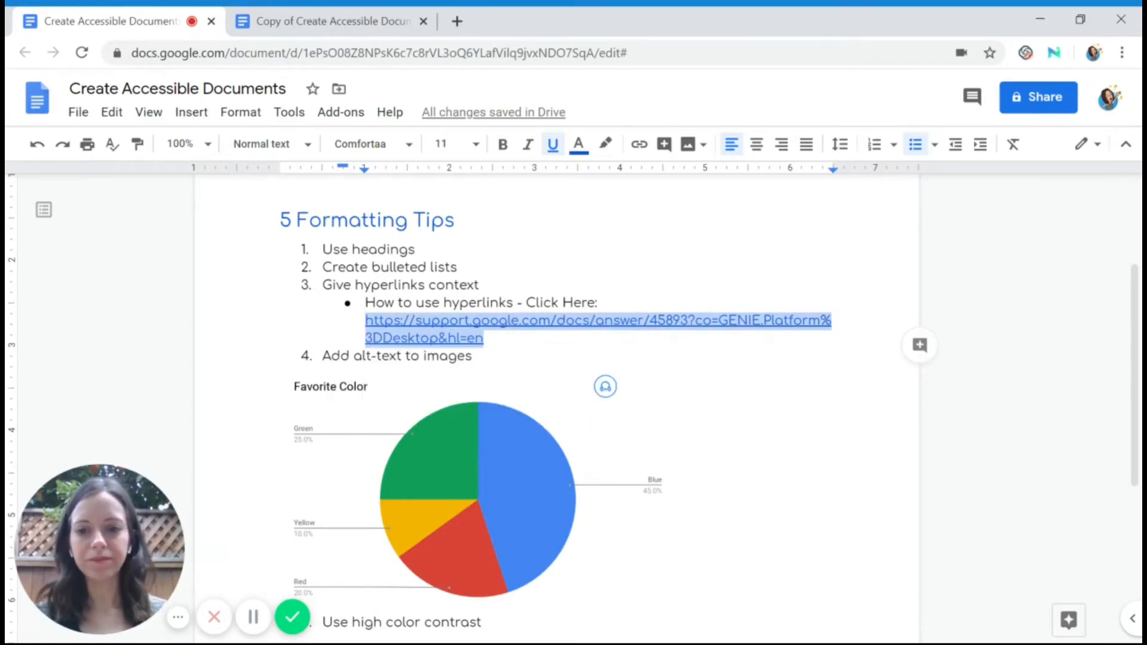
click(416, 303)
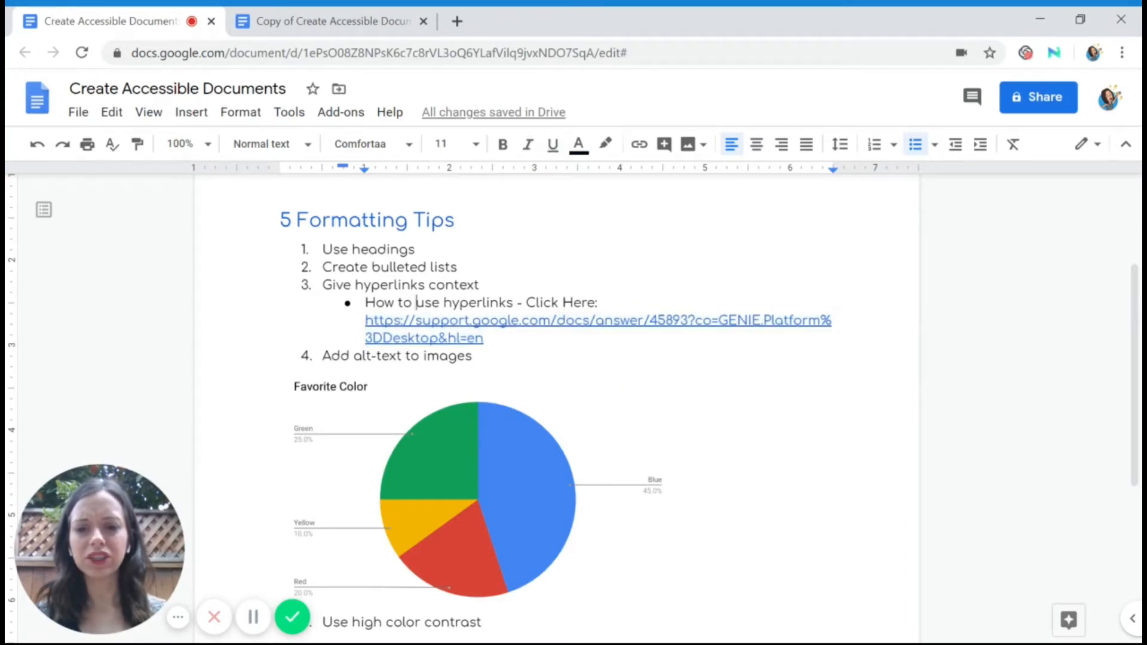
drag(366, 303, 513, 303)
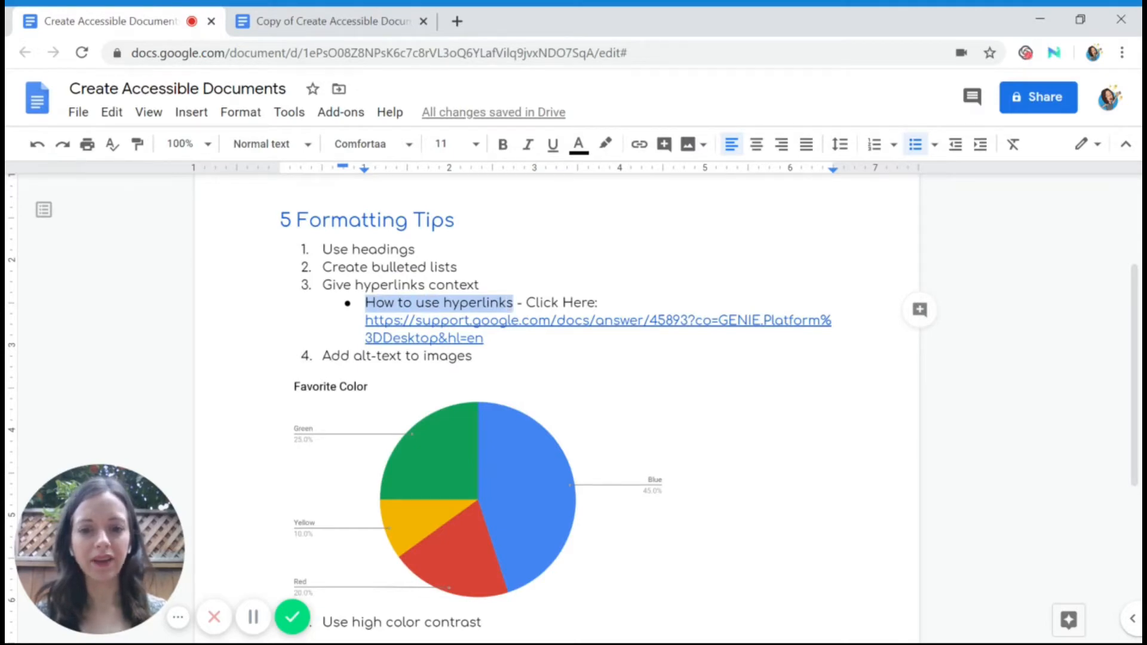
right_click(494, 303)
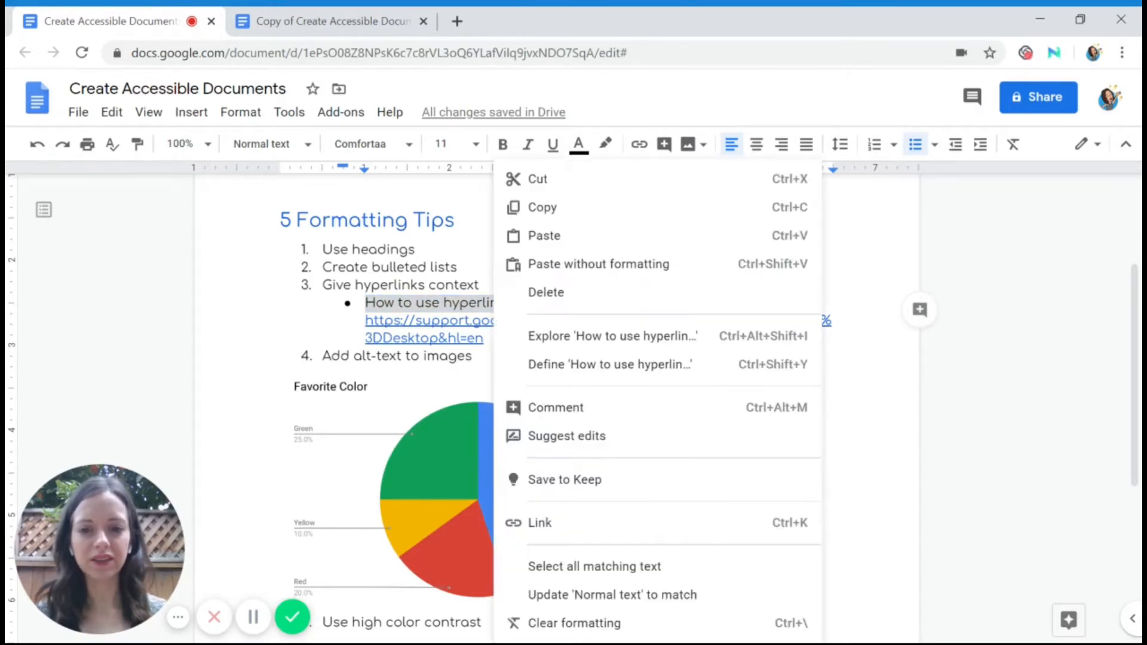
click(542, 524)
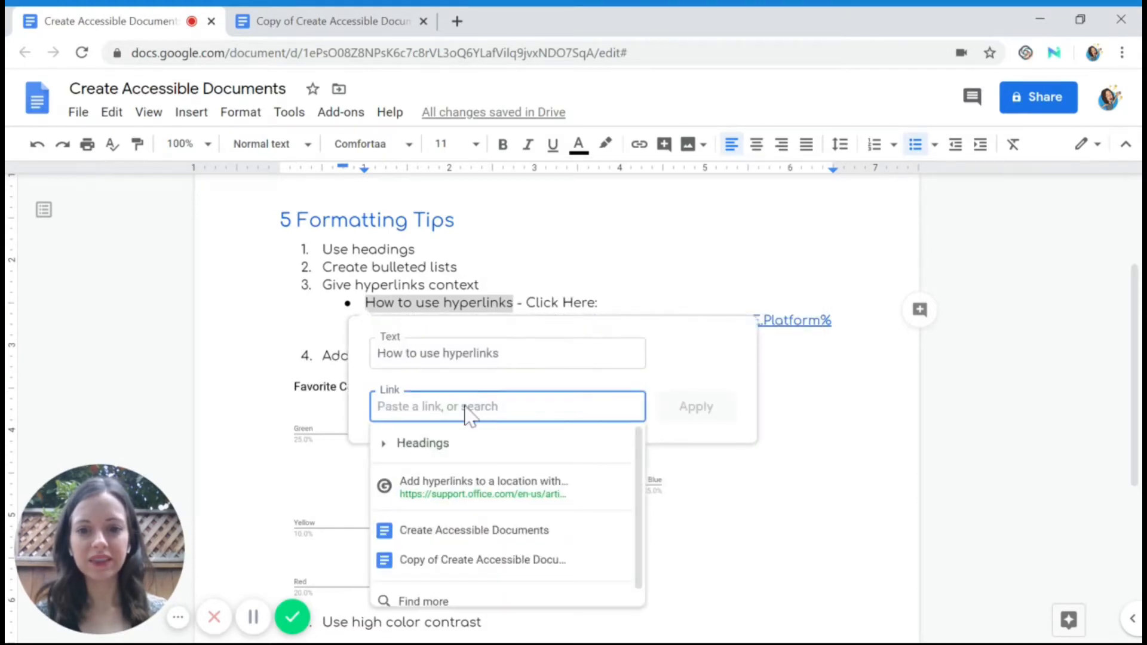
key(ctrl+v)
click(671, 414)
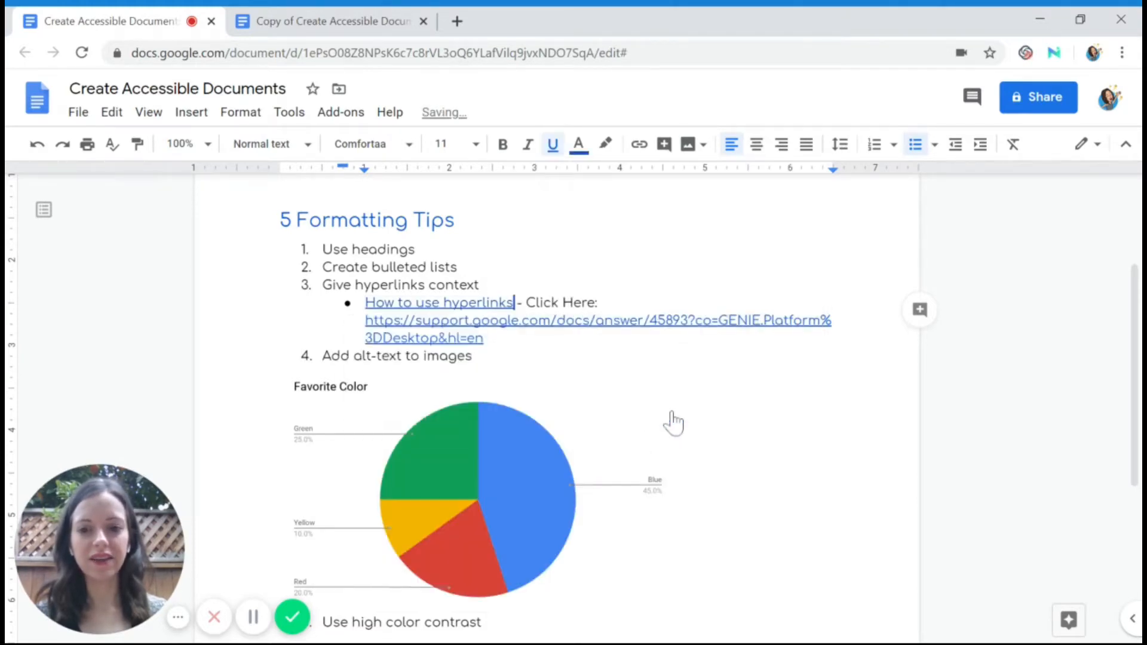
Step: Delete the written-out URL and the "- Click Here:" text after the "How to use hyperlinks" link
drag(484, 338, 366, 320)
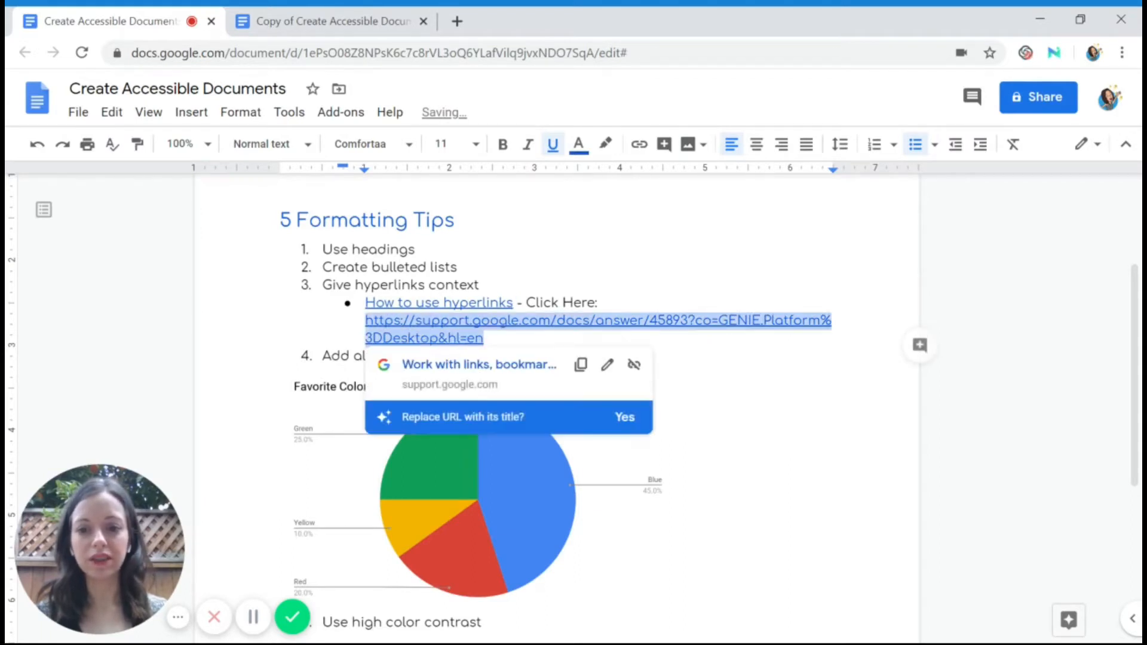
key(BackSpace)
key(BackSpace)
key(BackSpace)
key(BackSpace)
key(BackSpace)
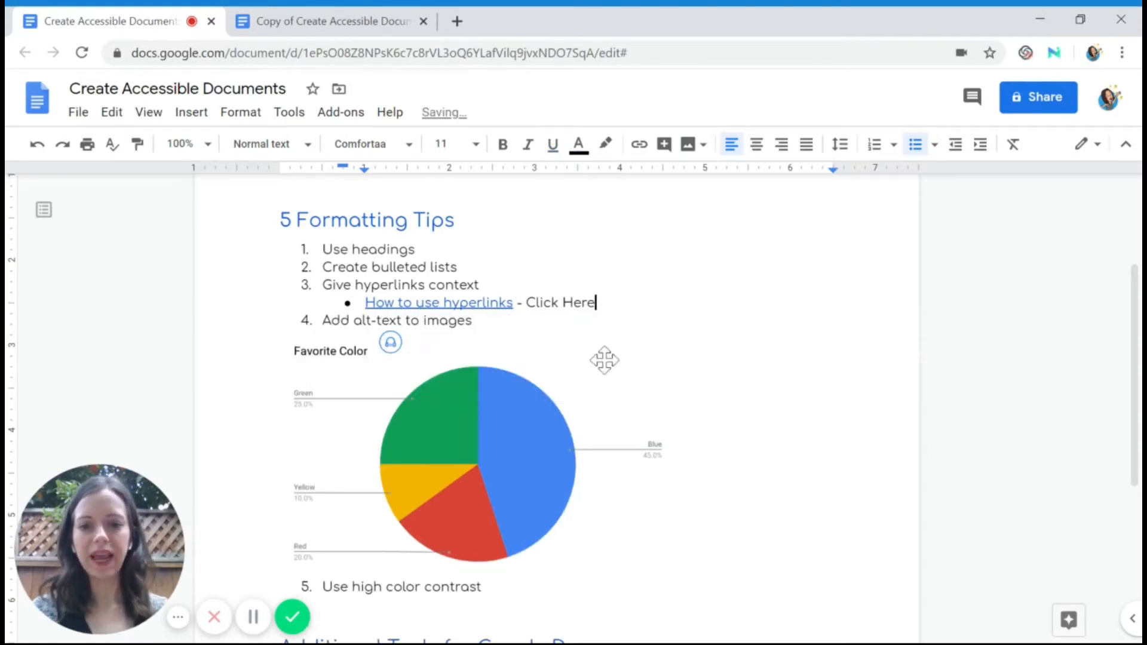
key(BackSpace)
key(BackSpace)
key(BackSpace)
key(BackSpace)
key(BackSpace)
key(BackSpace)
key(BackSpace)
key(BackSpace)
key(BackSpace)
key(BackSpace)
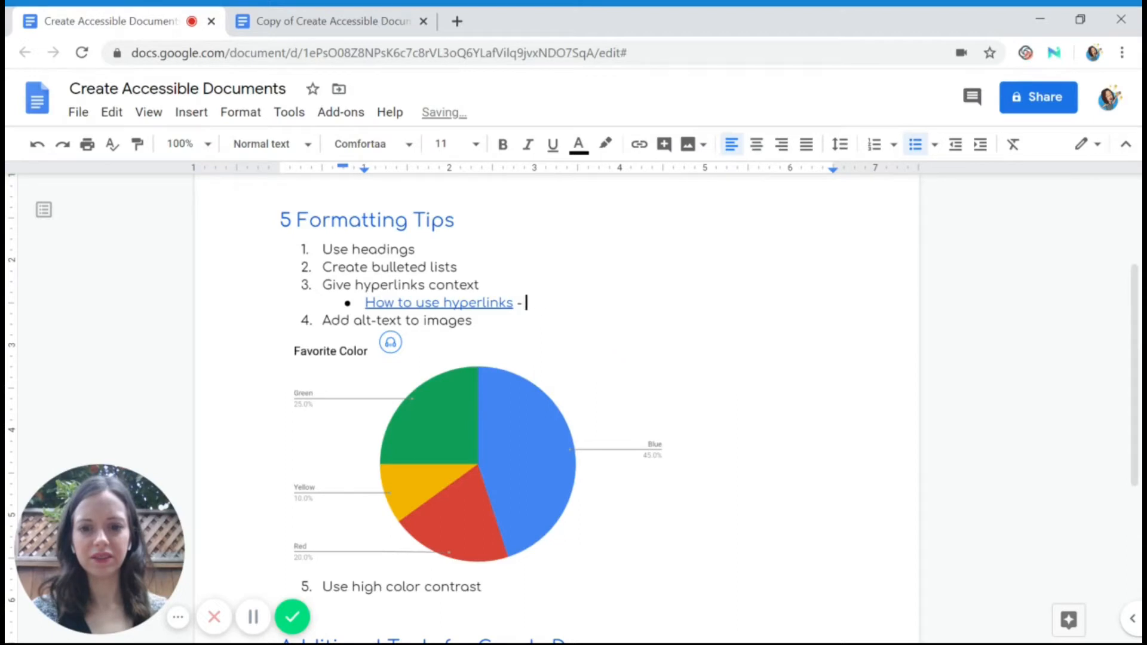
key(BackSpace)
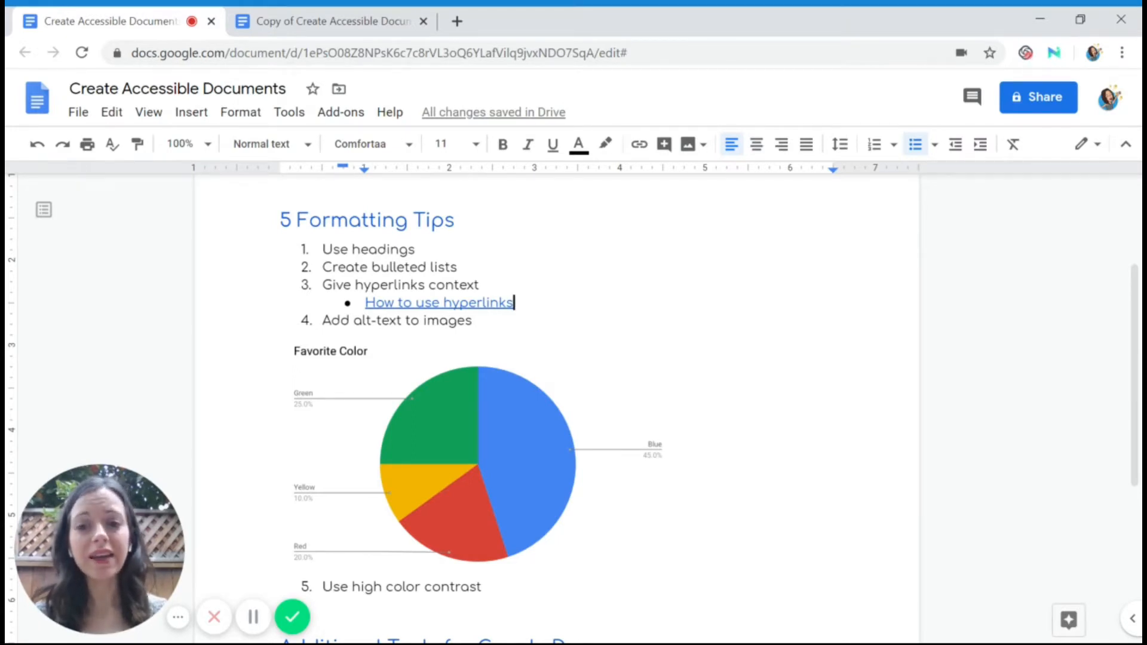
drag(366, 304, 525, 304)
click(519, 304)
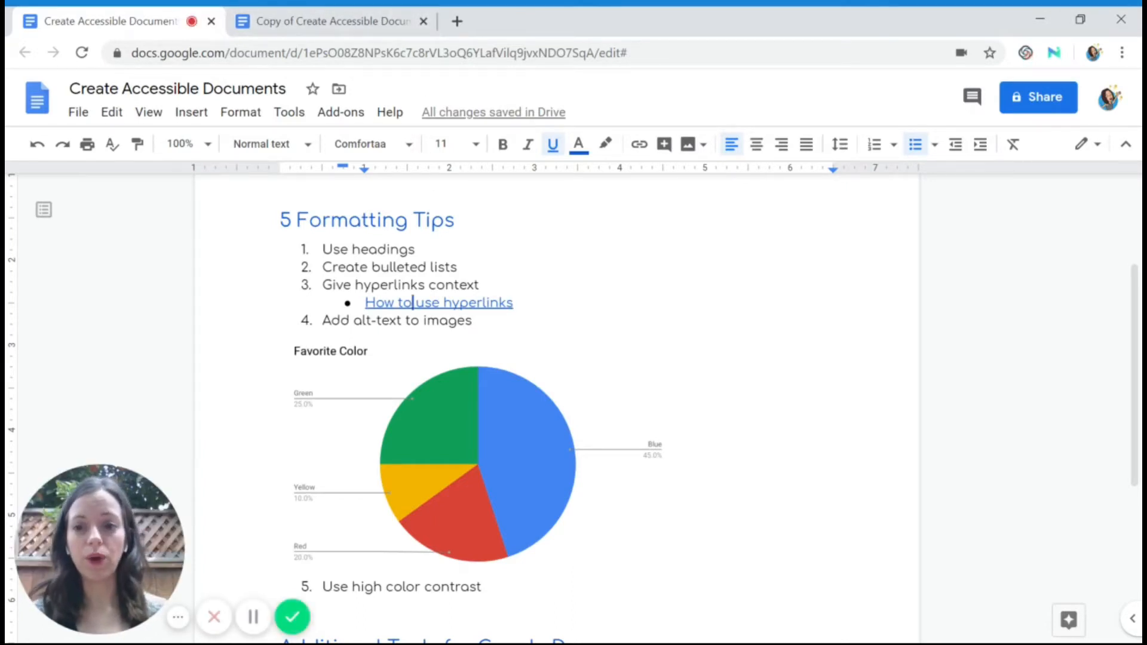
click(323, 285)
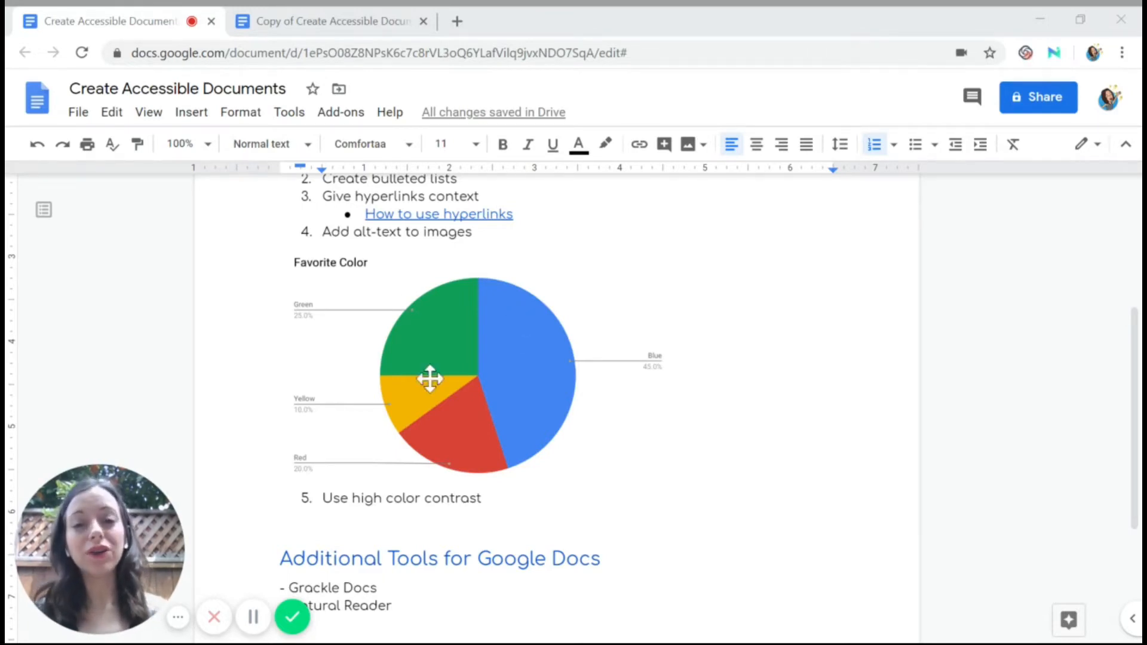
Step: Set the alt text title of the Favorite Color pie chart to "Chart of Favorite Colors", keeping its existing description
click(456, 364)
right_click(466, 306)
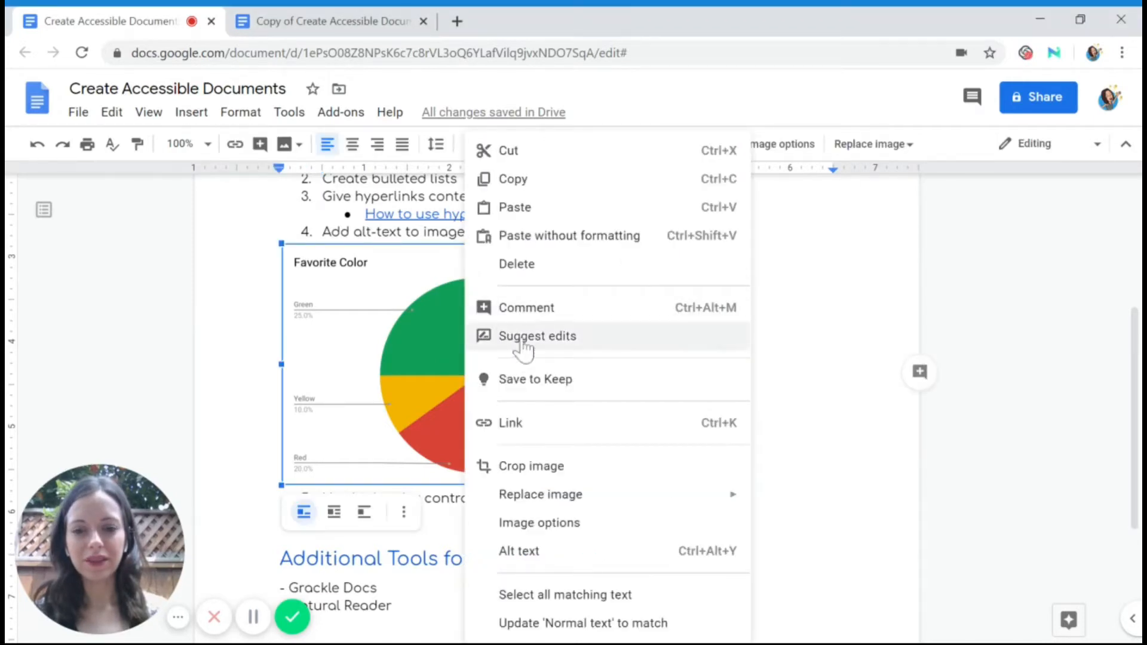
click(555, 562)
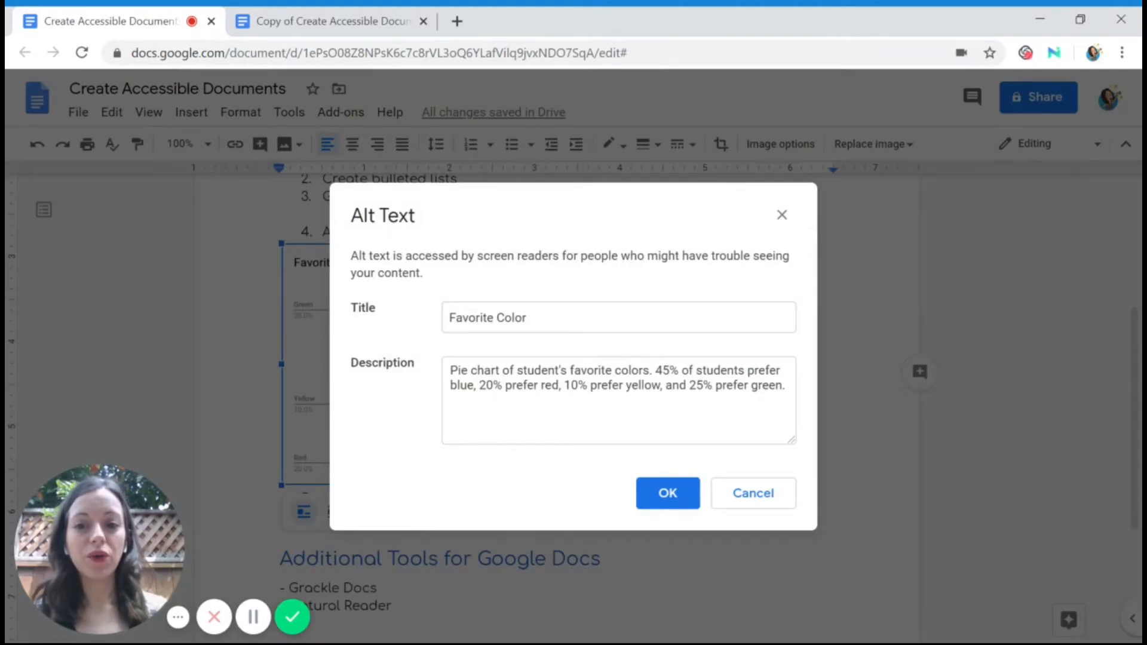
drag(527, 318, 449, 318)
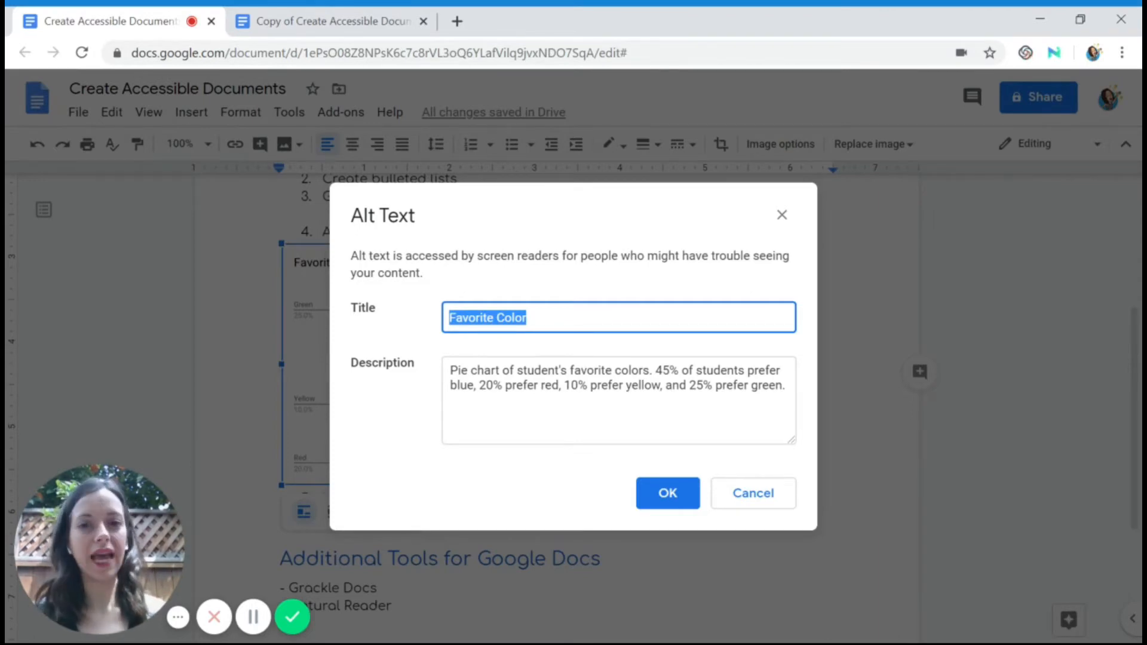
click(449, 318)
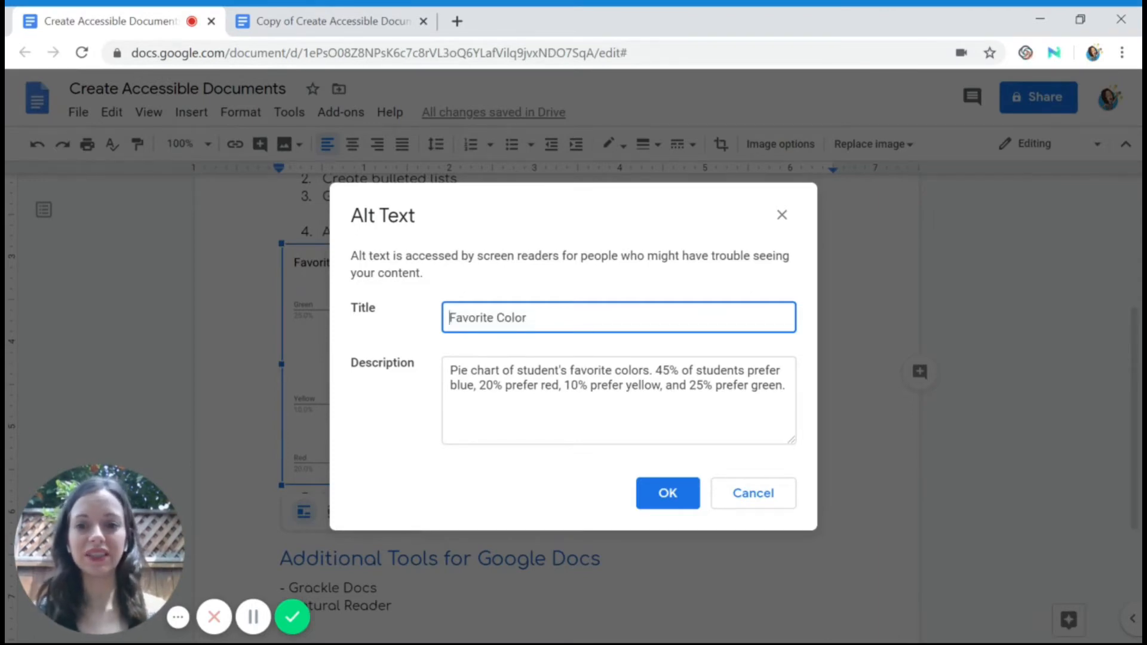
text(Chart of )
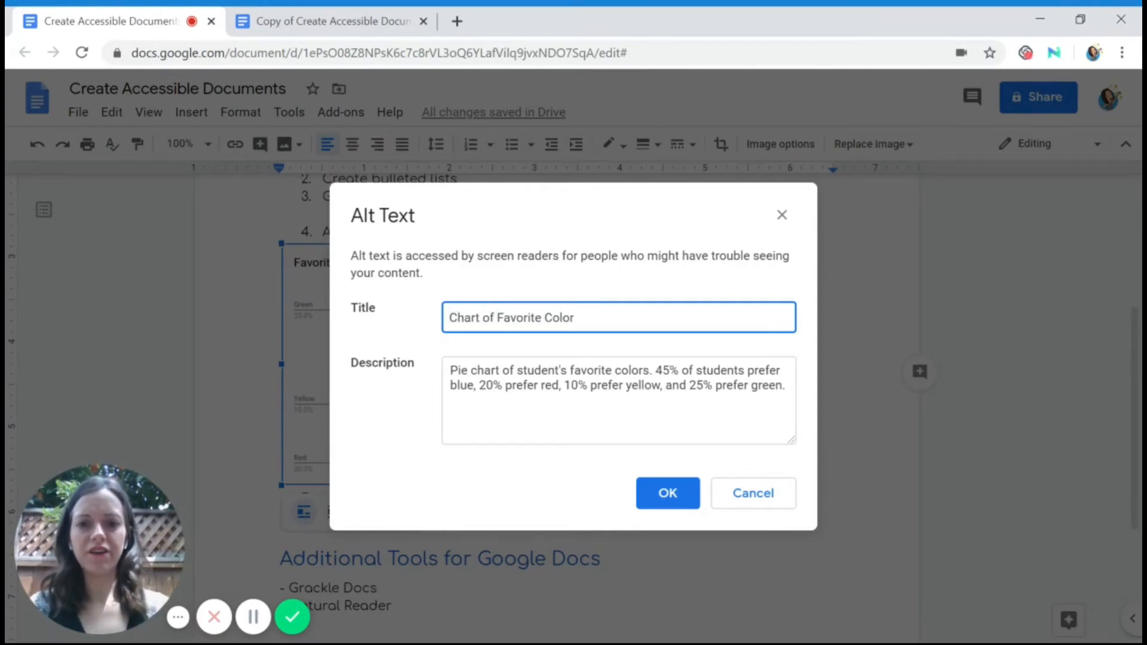
text(s)
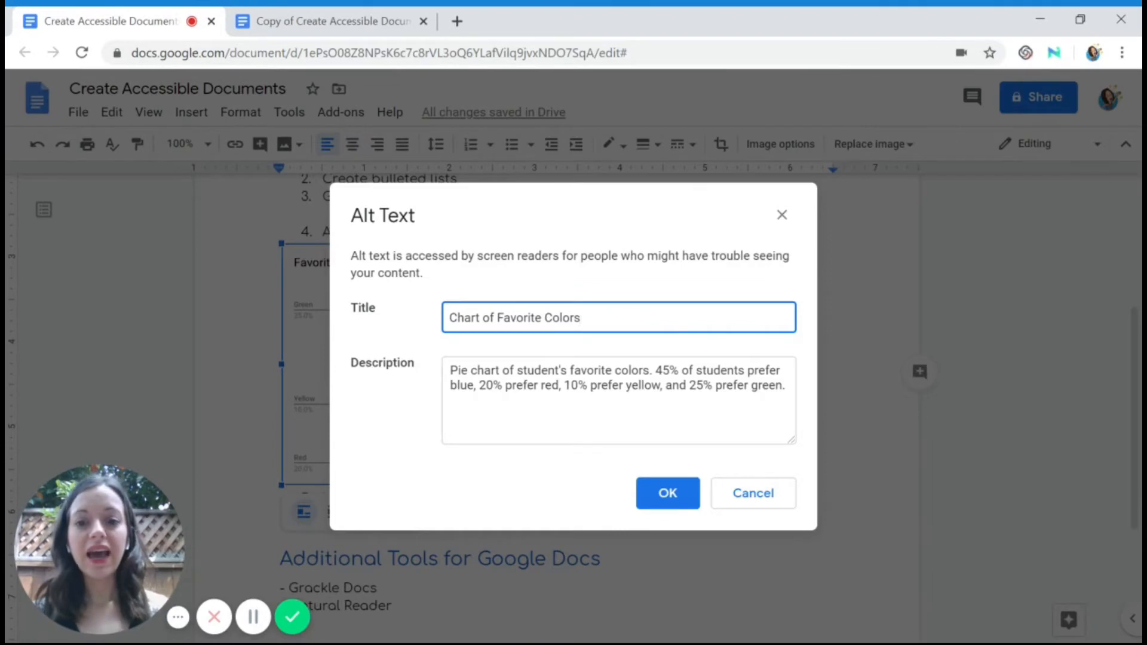
drag(451, 371, 787, 387)
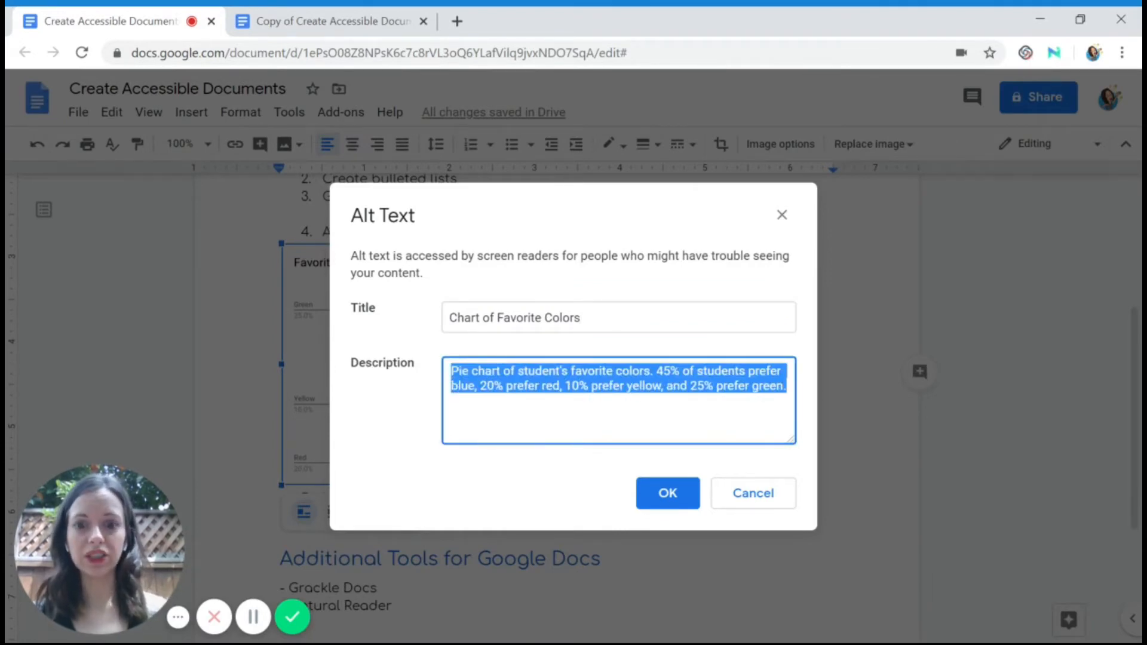
click(517, 386)
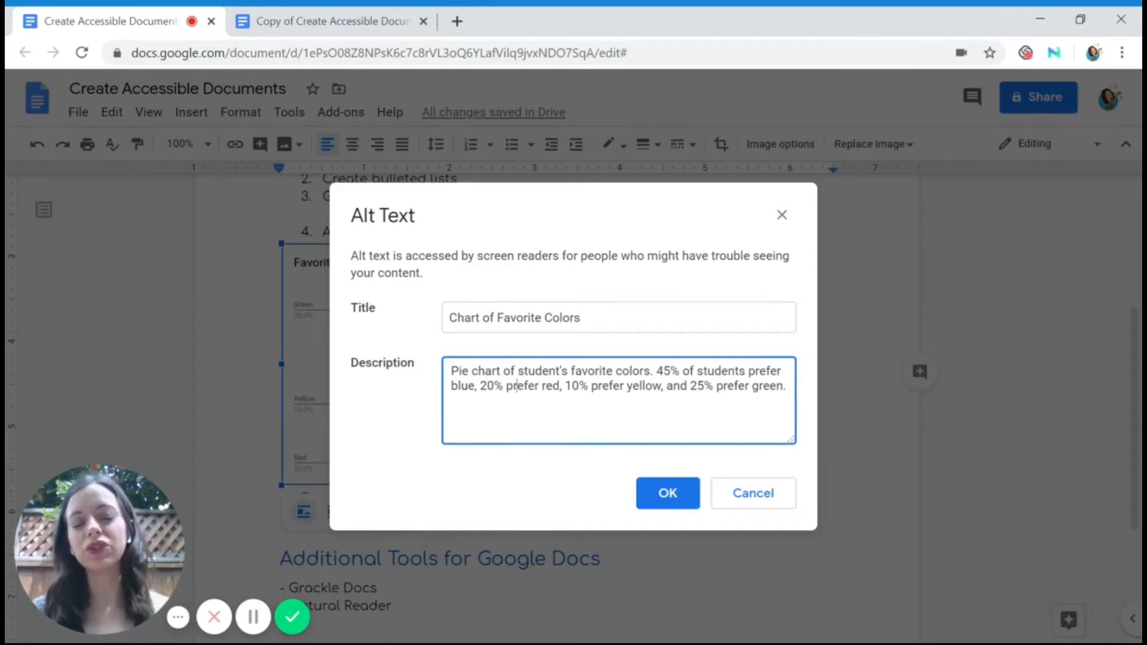
click(670, 504)
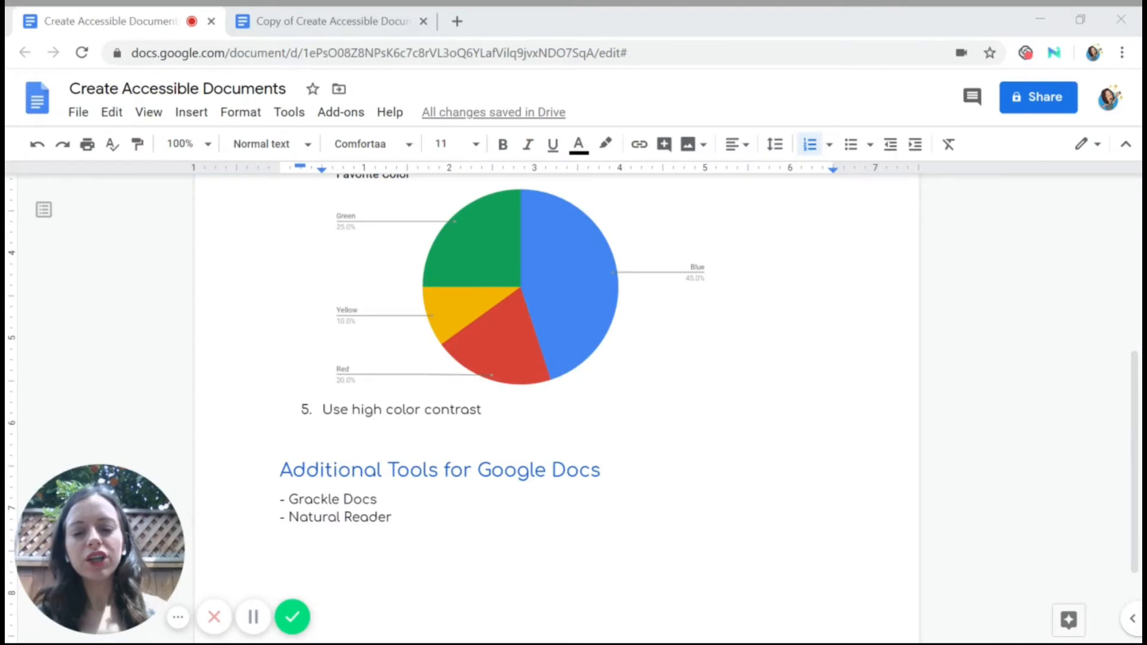
Step: Highlight the tip 5 text "Use high color contrast" in dark blue
drag(323, 411, 482, 411)
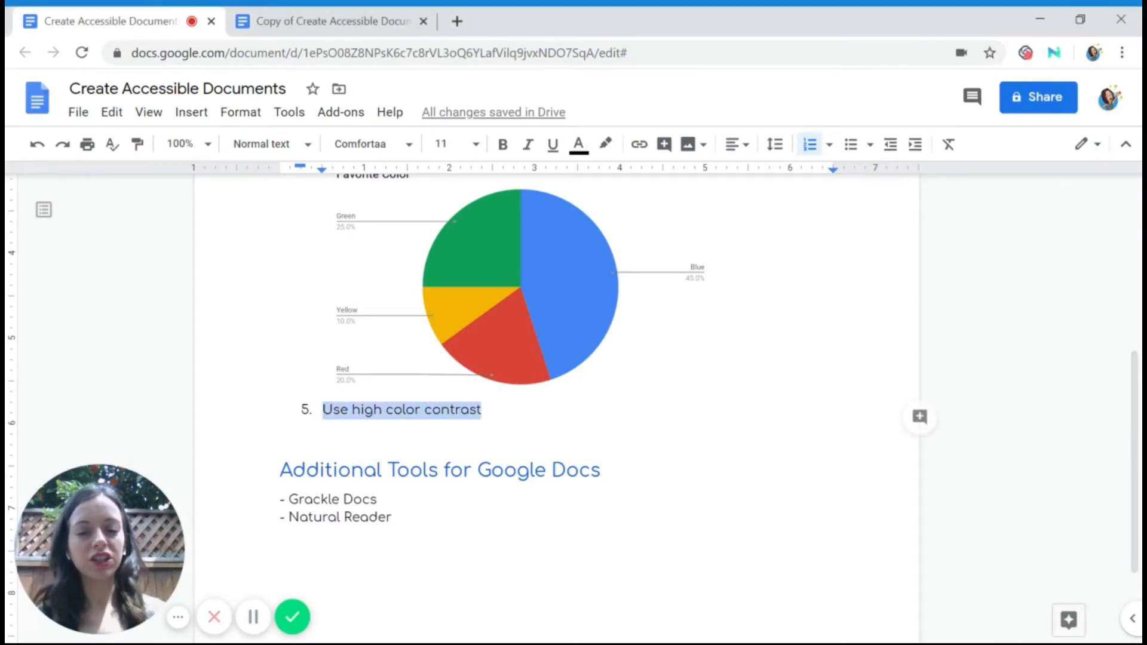
click(482, 410)
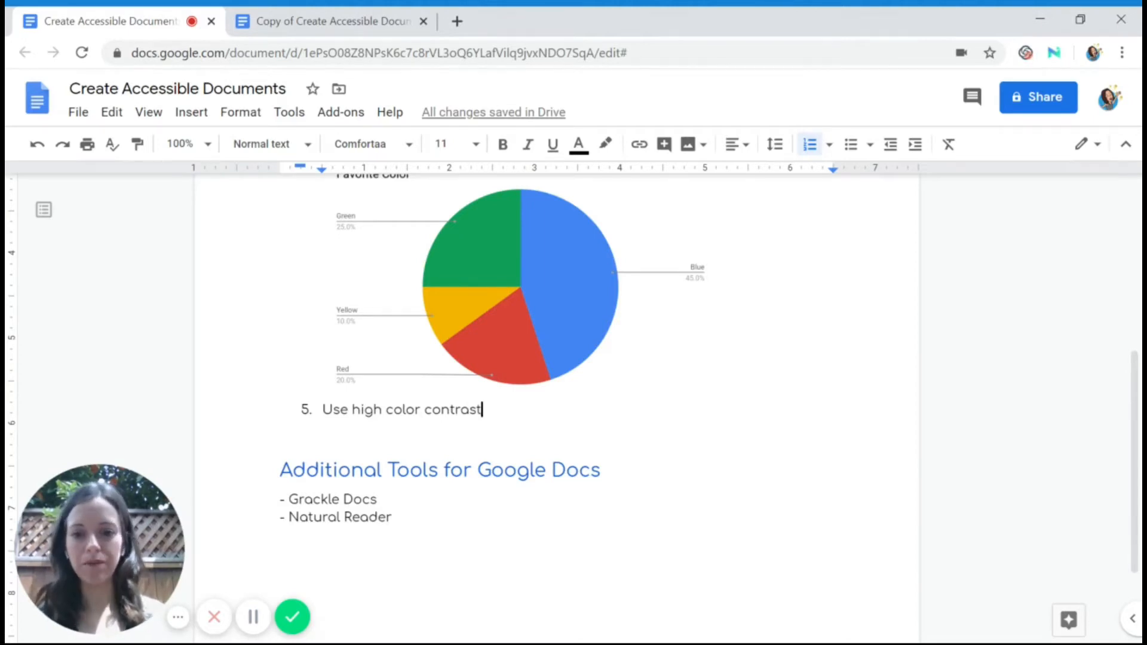
drag(479, 410, 322, 409)
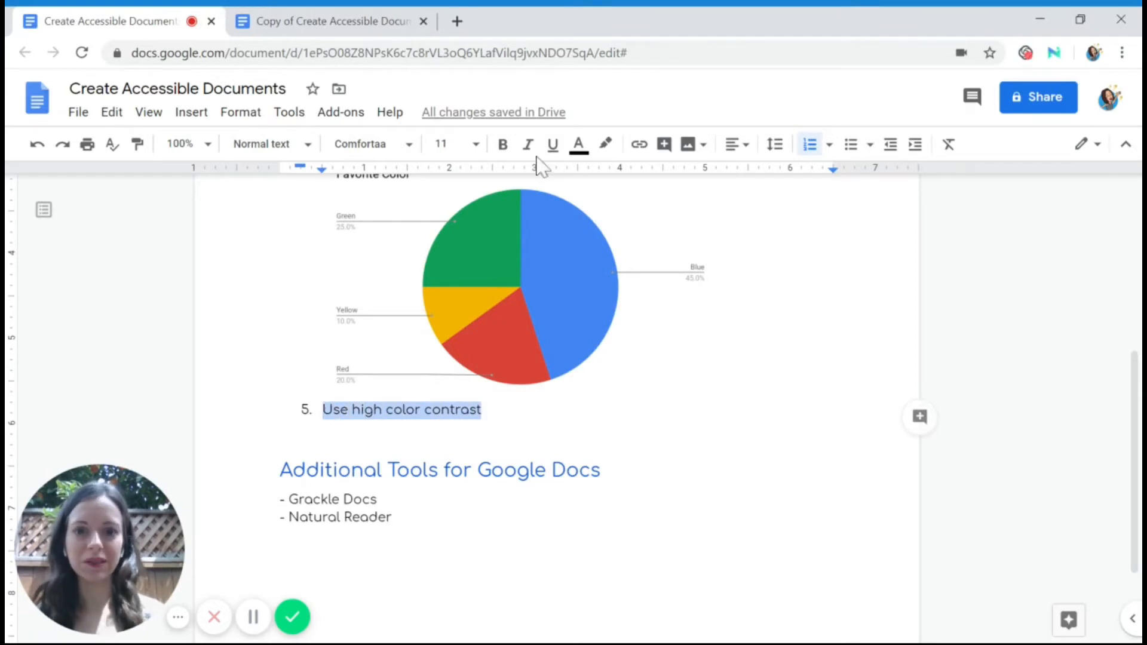
click(605, 144)
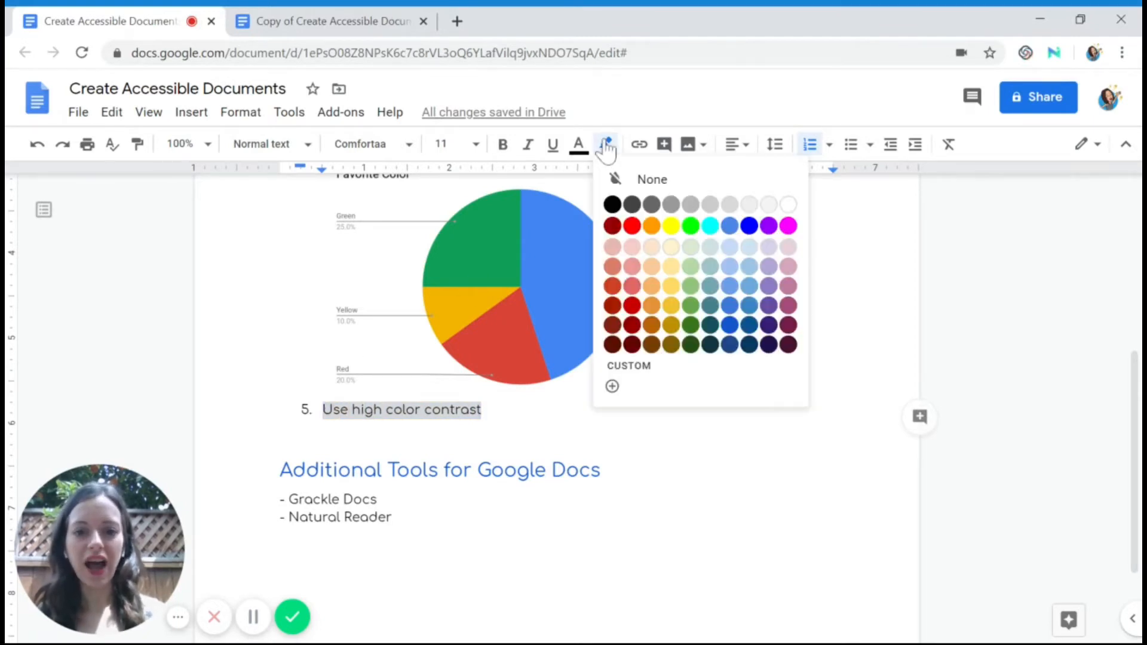
click(730, 306)
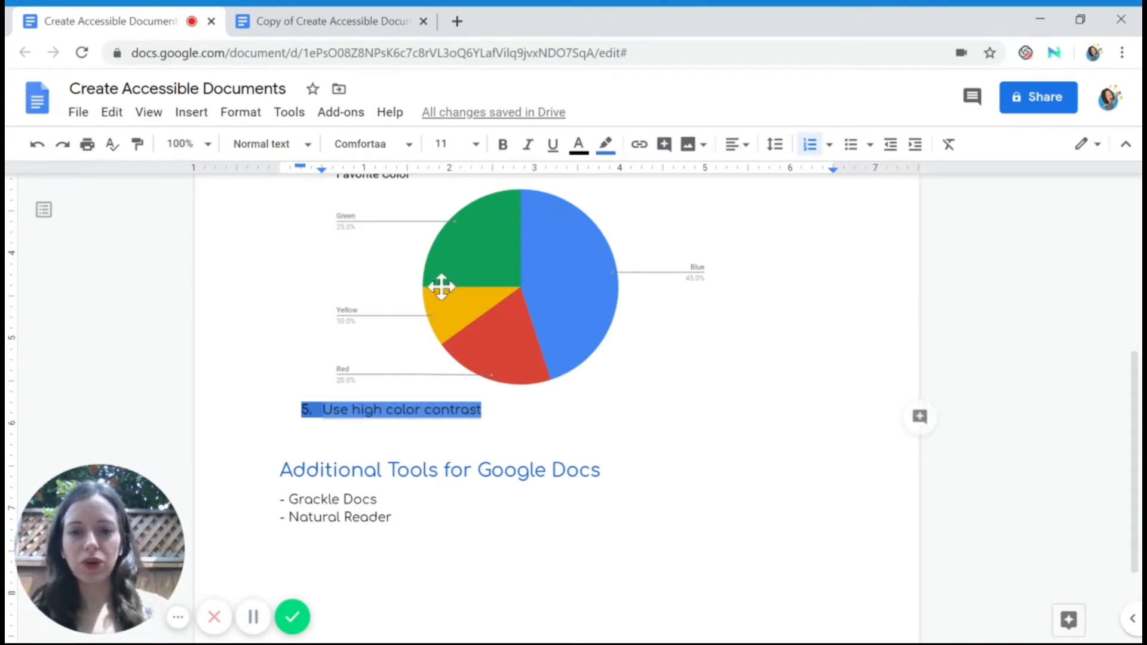
Step: Change the highlight color of "Use high color contrast" to yellow
click(606, 145)
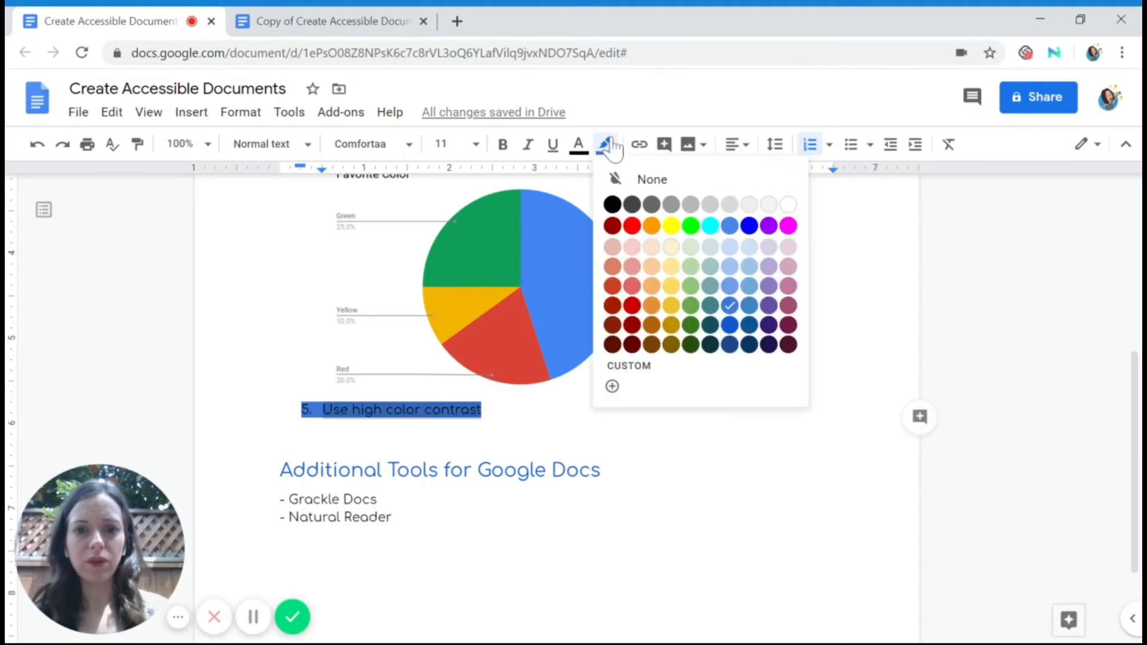
click(671, 230)
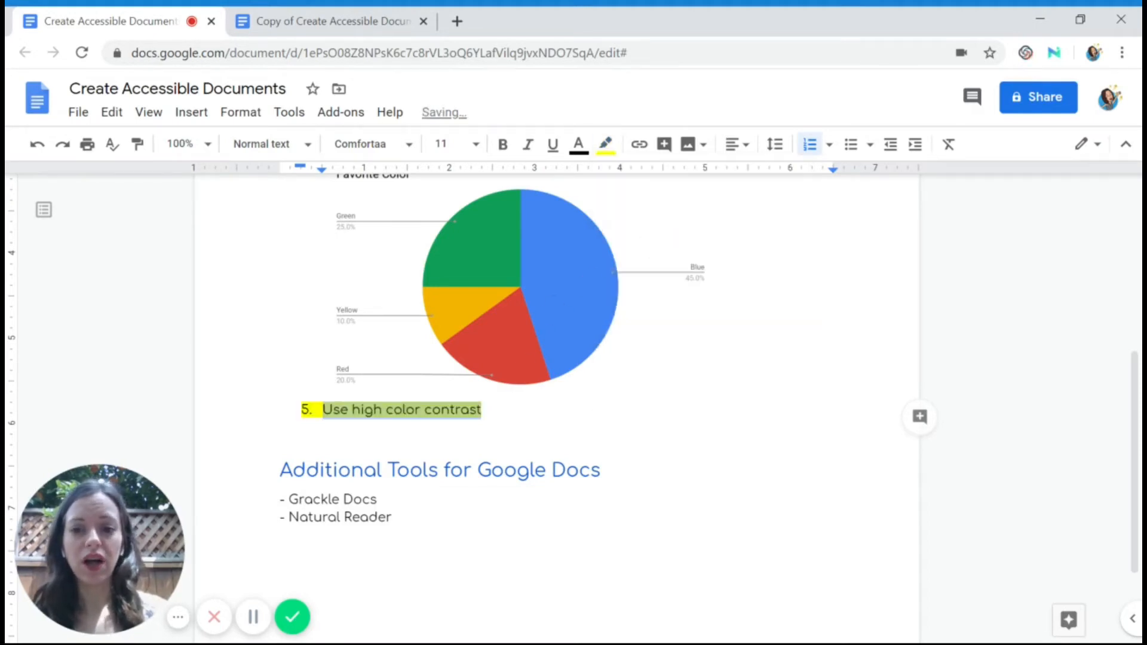
click(483, 410)
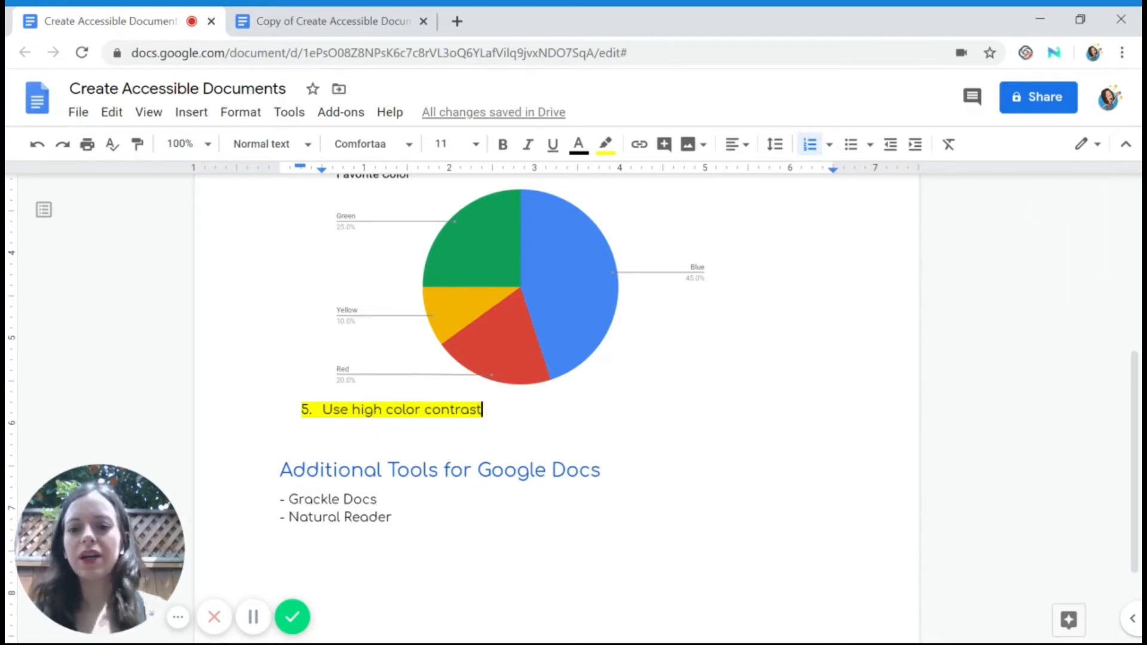
Step: Remove the yellow highlight from the tip 5 text
key(shift+Right)
drag(487, 417, 323, 481)
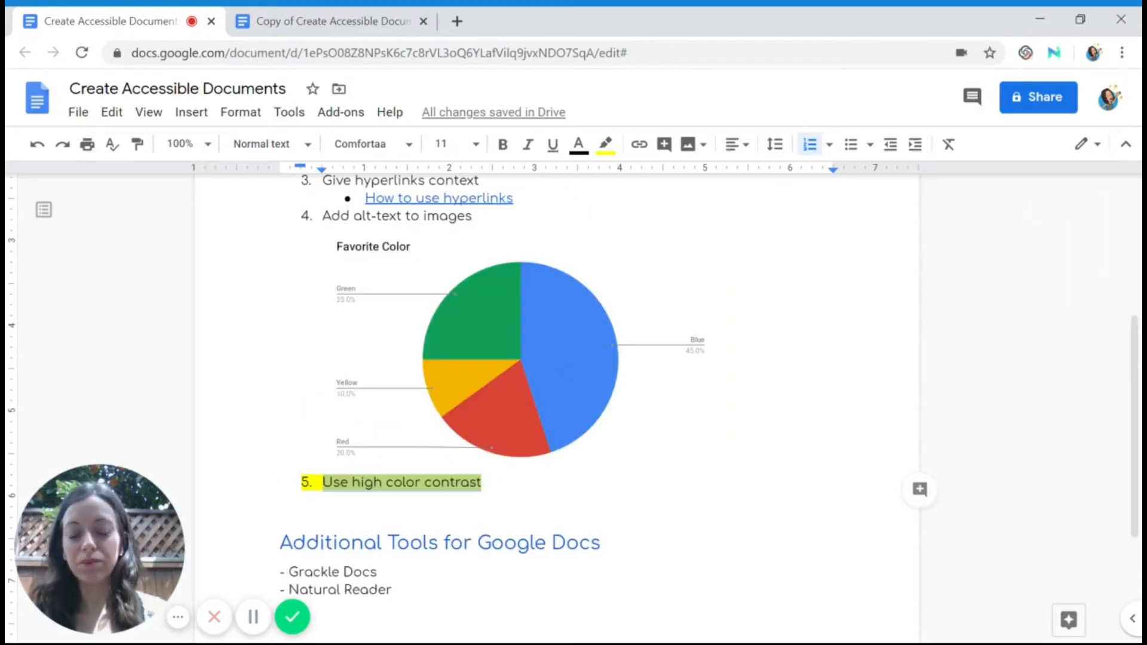
click(606, 146)
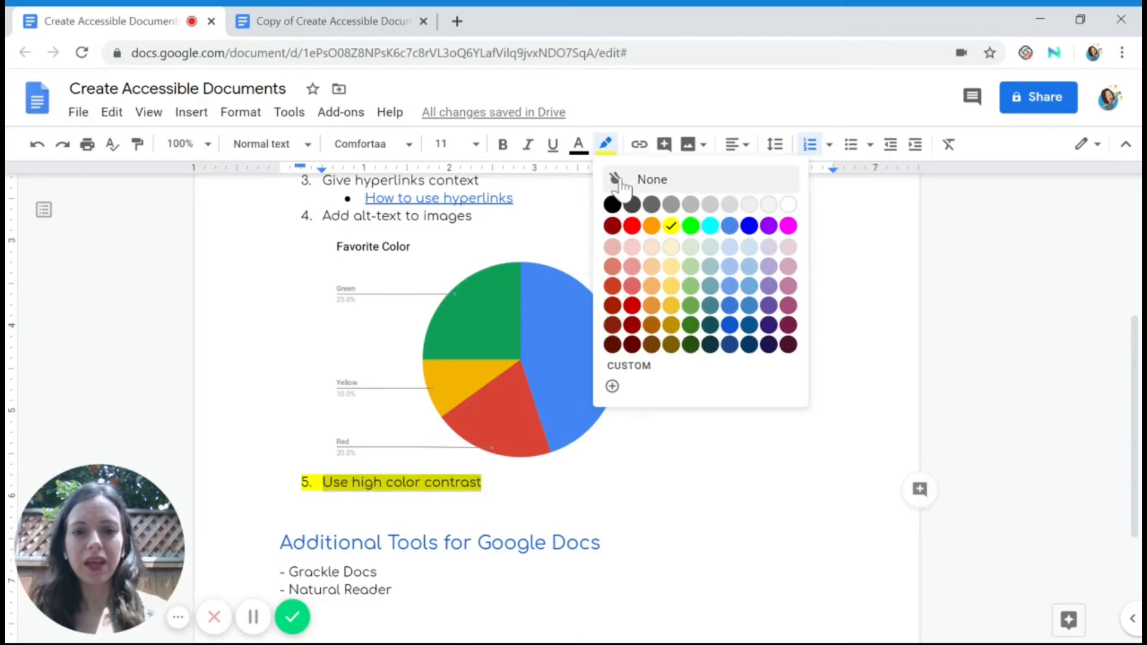
click(616, 177)
click(484, 474)
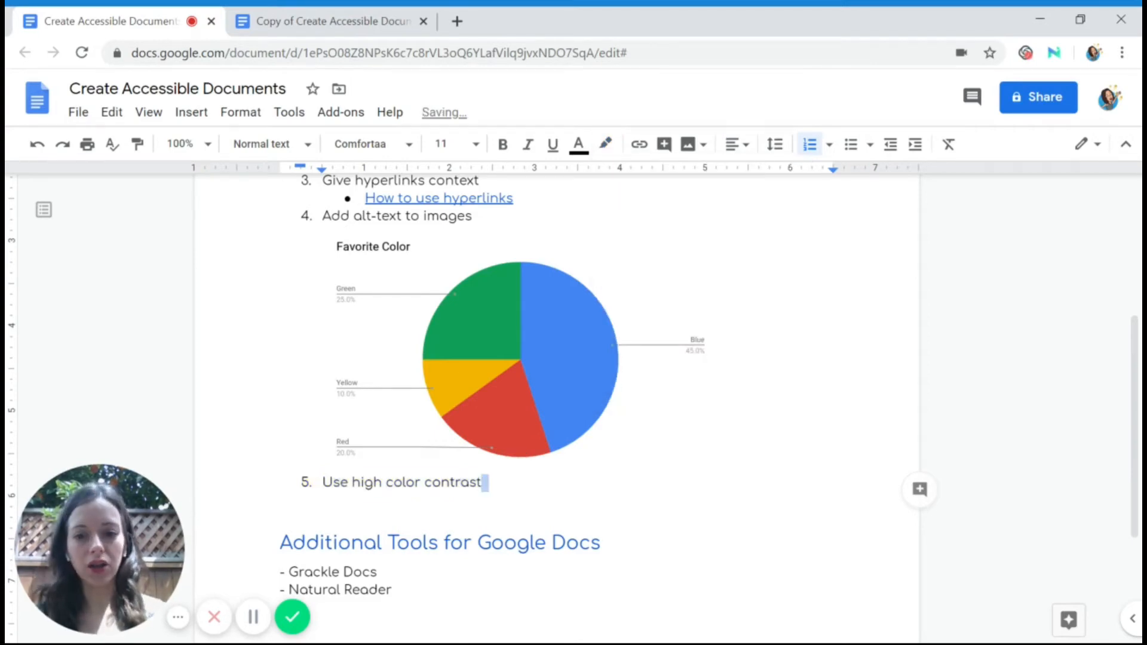
Step: Highlight the whole "Use high color contrast" line below the pie chart in yellow again
scroll(639, 406, down, 2)
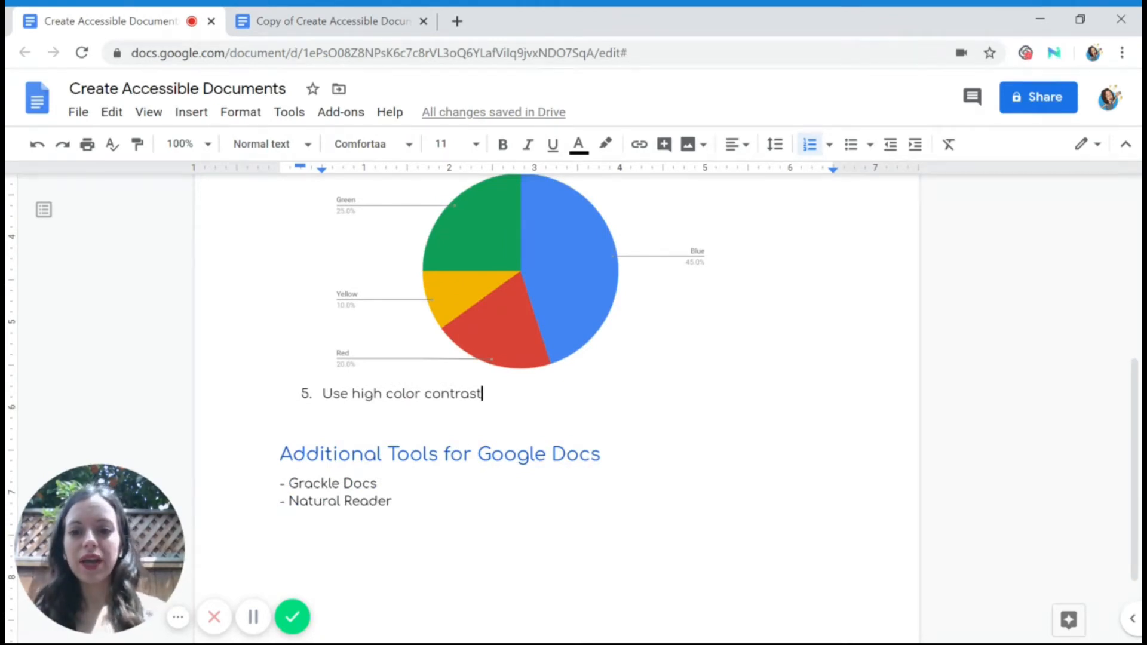
key(shift+Left)
key(shift+Left)
key(shift+Left)
key(shift+Left)
key(shift+Left)
key(shift+Left)
key(shift+Left)
key(shift+Left)
key(shift+Left)
key(shift+Left)
key(shift+Left)
key(shift+Left)
key(shift+Left)
key(shift+Left)
key(shift+Left)
key(shift+Left)
key(shift+Left)
key(shift+Left)
key(shift+Left)
key(shift+Left)
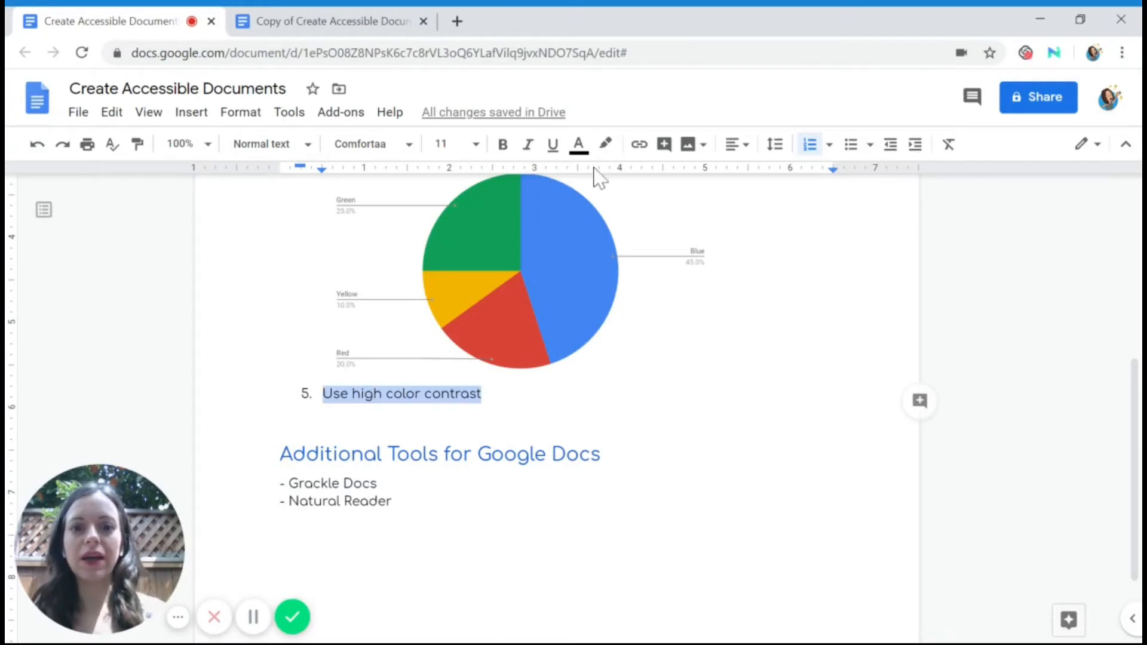
click(606, 148)
click(671, 226)
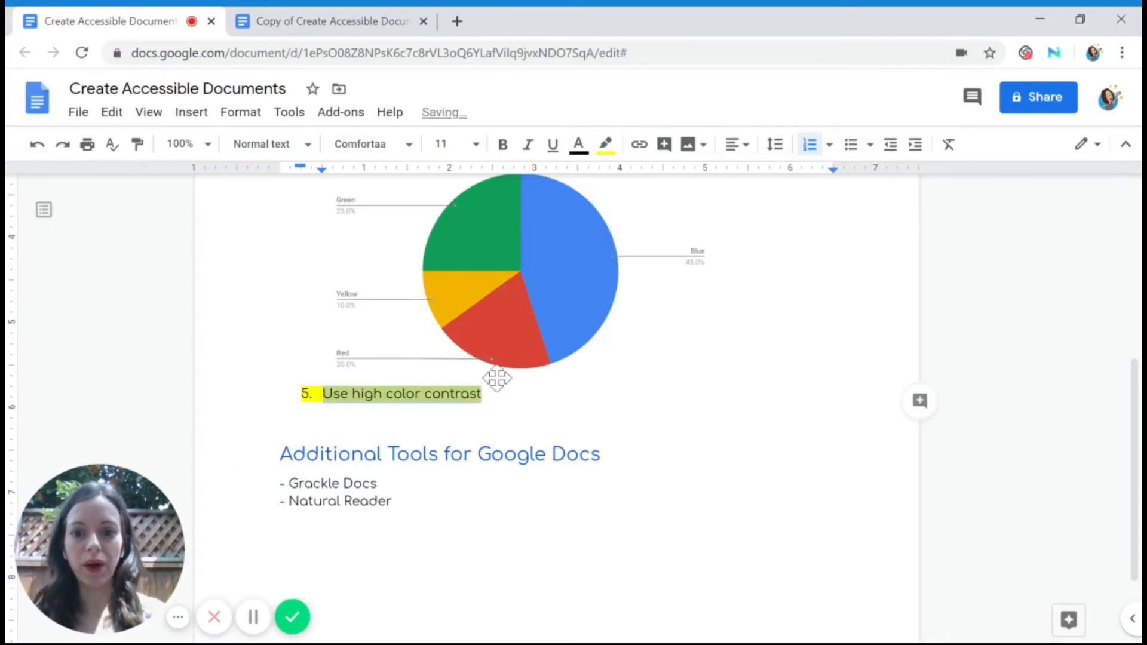
click(482, 393)
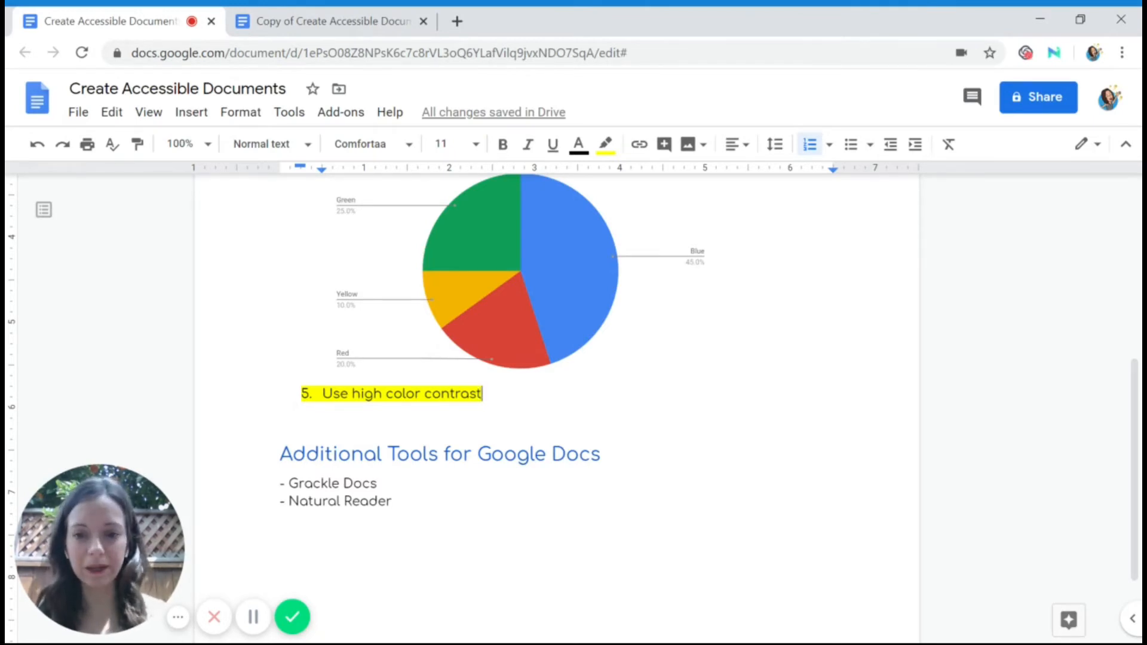
Step: Clear the highlight color from the "Use high color contrast" line
drag(483, 394, 324, 483)
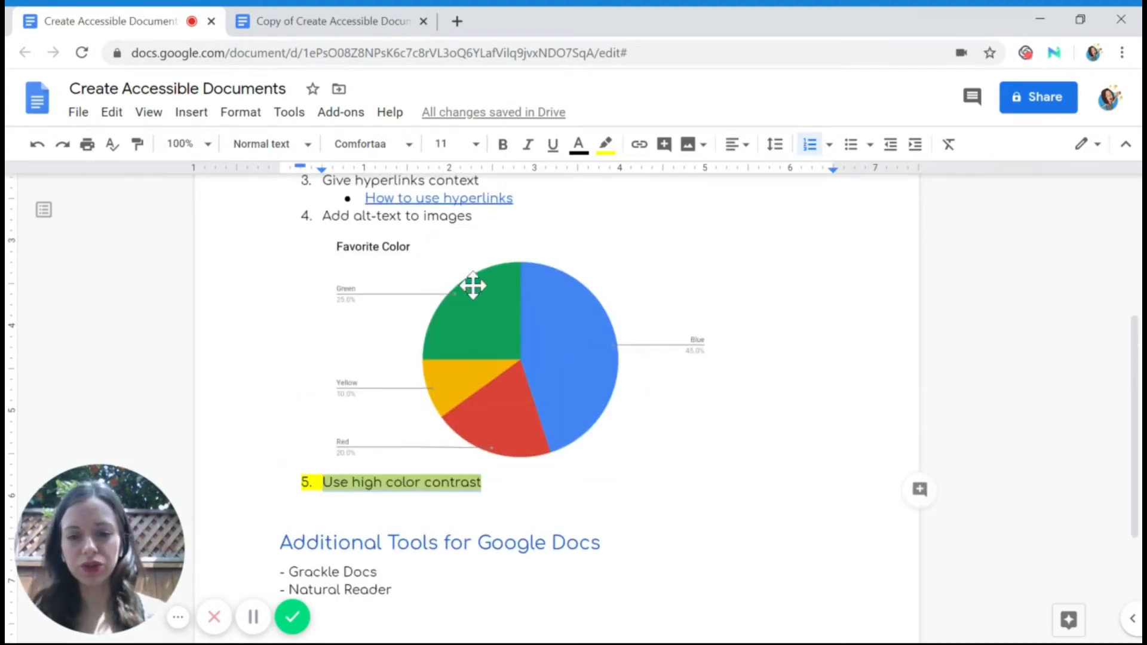
click(605, 144)
click(646, 177)
Step: Insert "IMPORTANT! " at the beginning of tip 5, before "Use high color contrast"
click(323, 483)
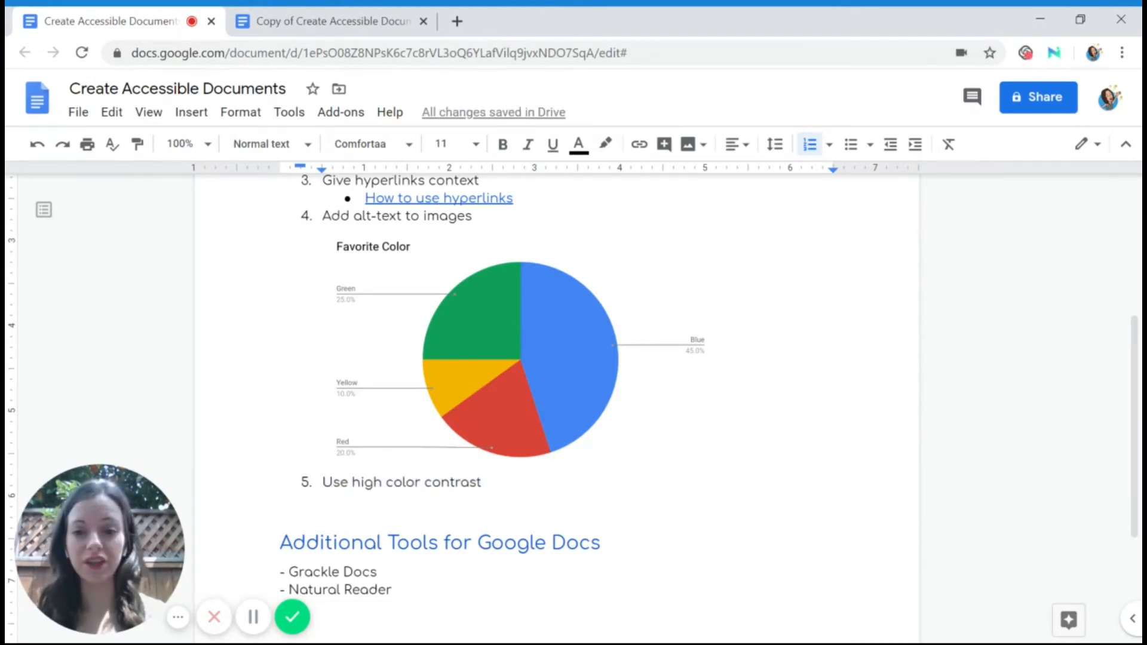
scroll(468, 440, down, 2)
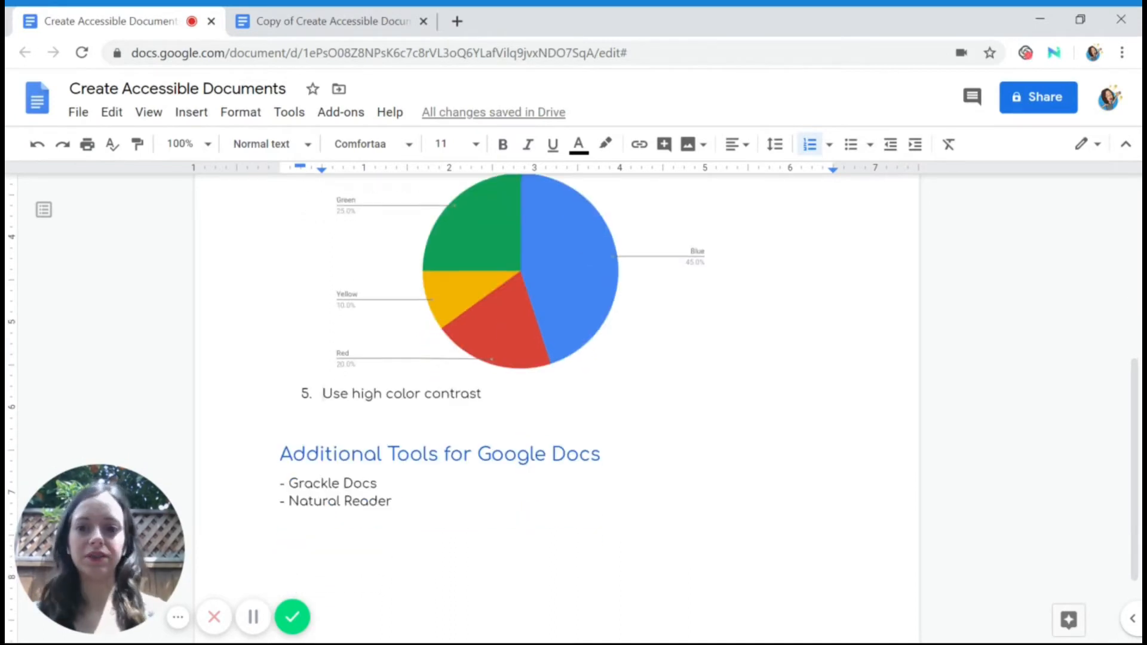
text(IMPORTAN)
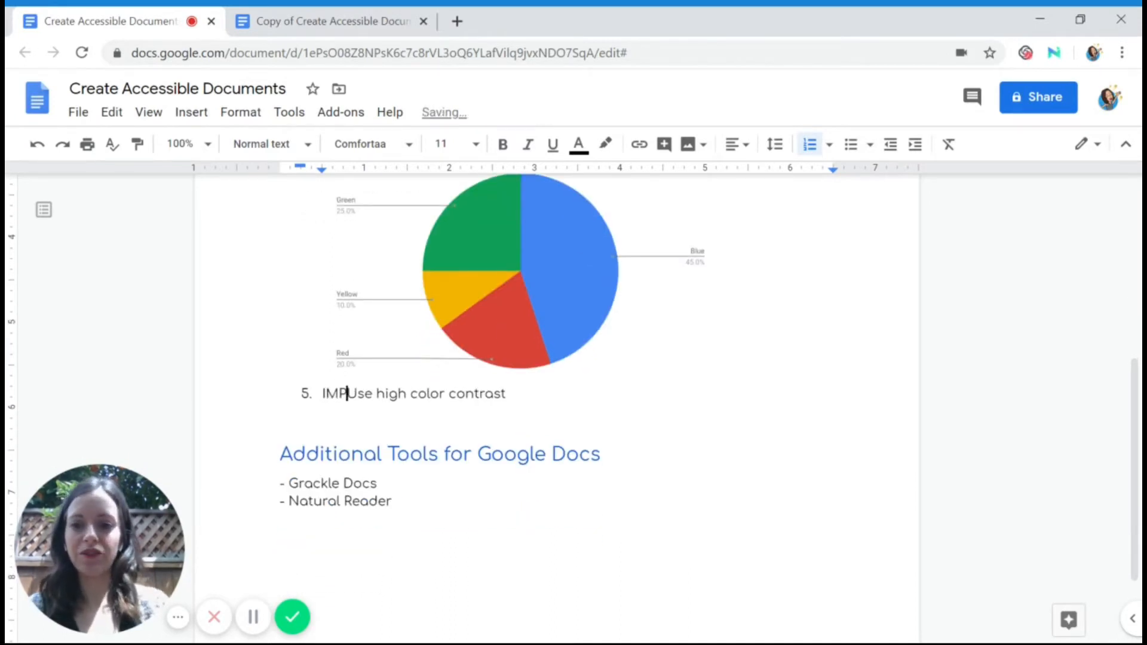
text(T!)
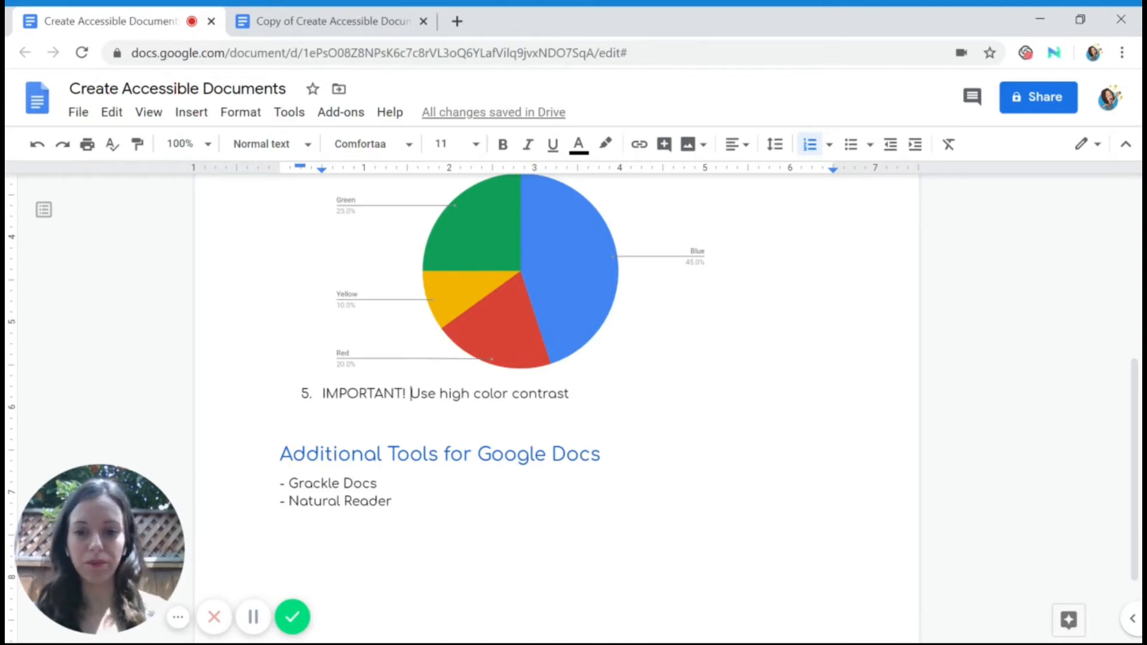
Step: Highlight only the word "IMPORTANT!" in tip 5 in yellow and make it bold
drag(570, 394, 325, 394)
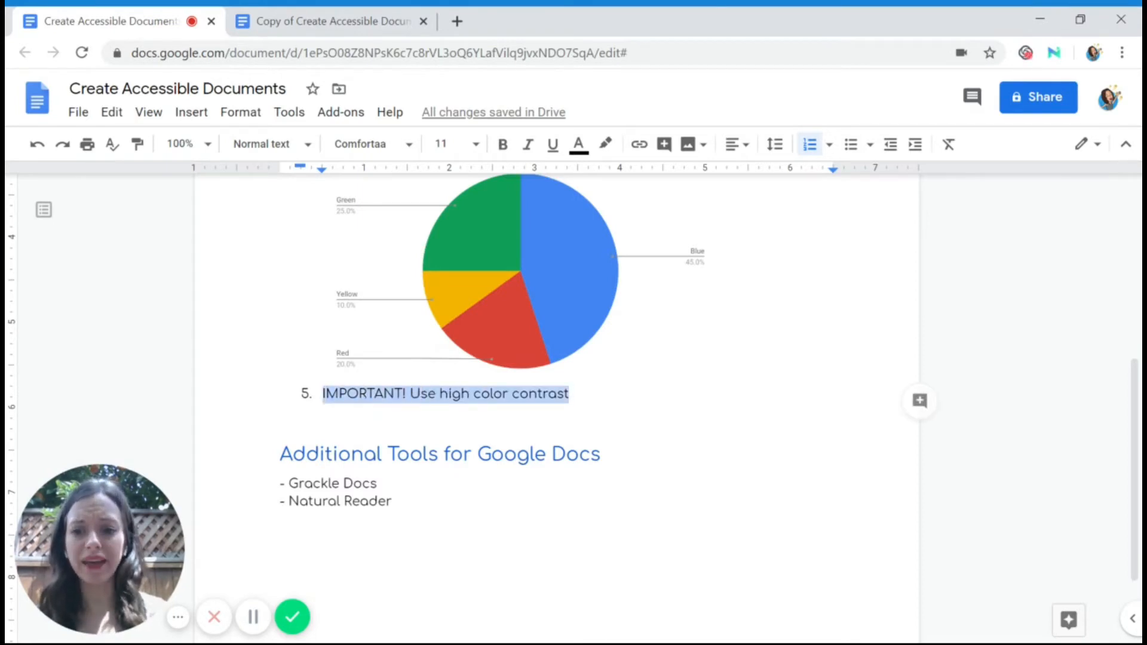
click(327, 394)
drag(407, 394, 322, 394)
click(605, 144)
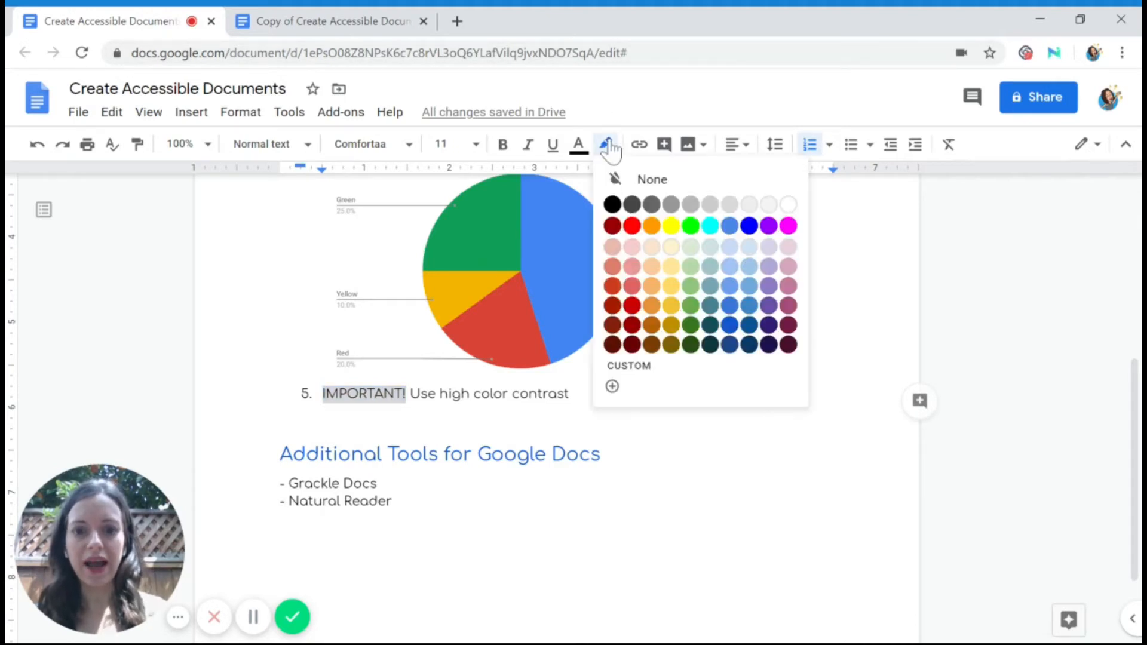
click(673, 226)
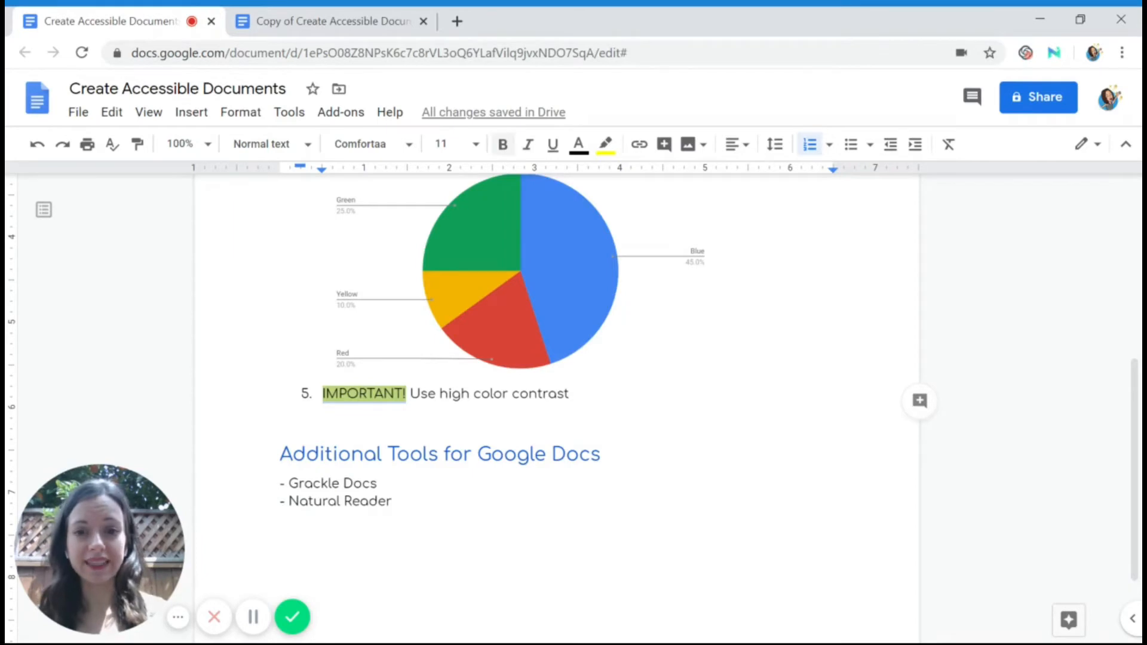
click(503, 145)
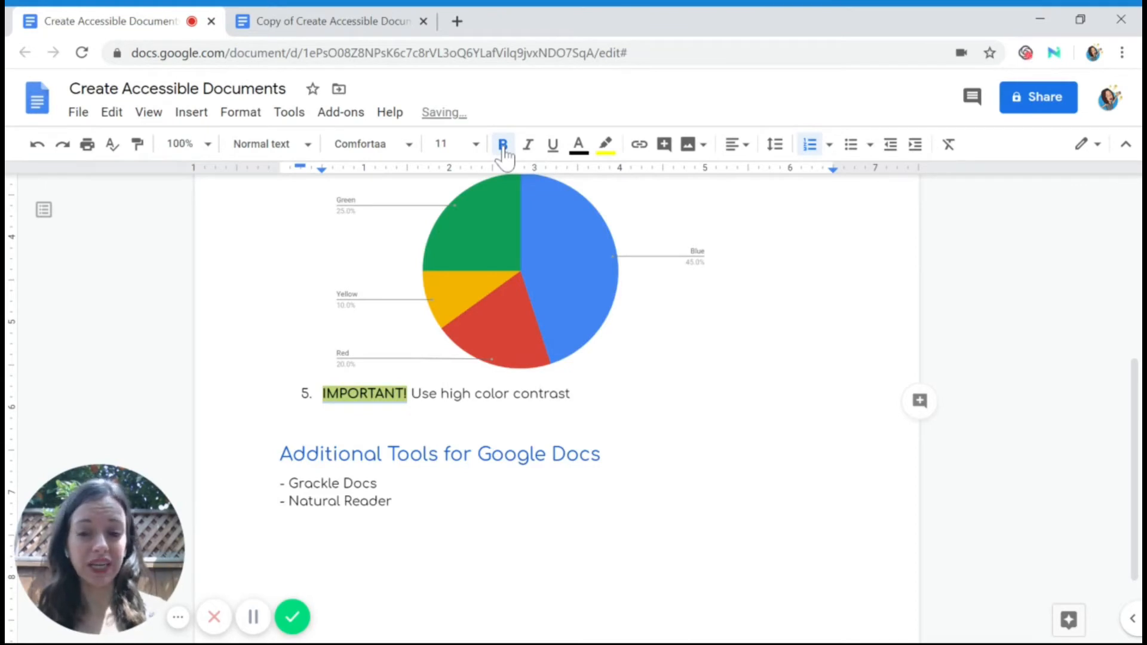
Step: Underline the word "IMPORTANT!" in tip 5
click(397, 393)
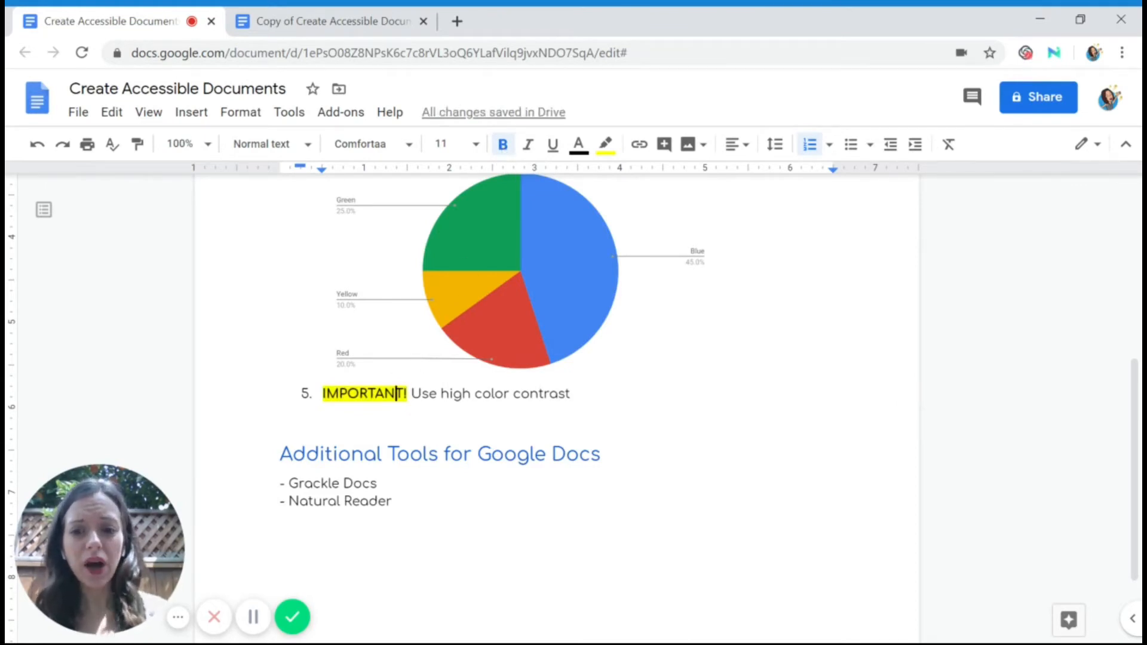
double_click(397, 393)
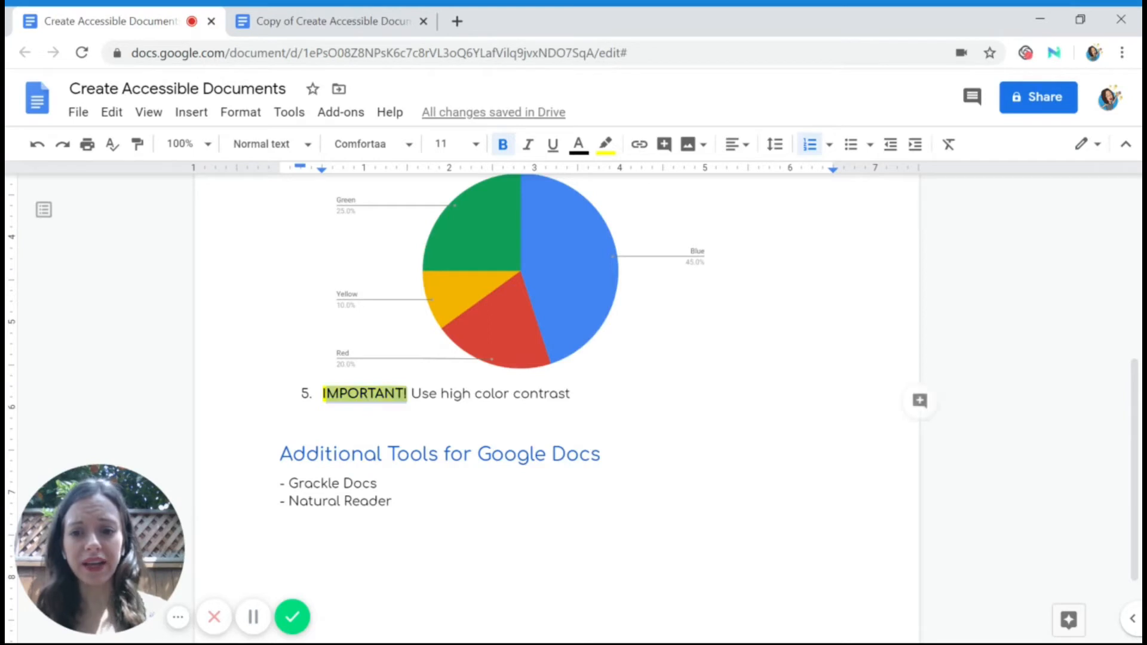
click(552, 144)
key(Right)
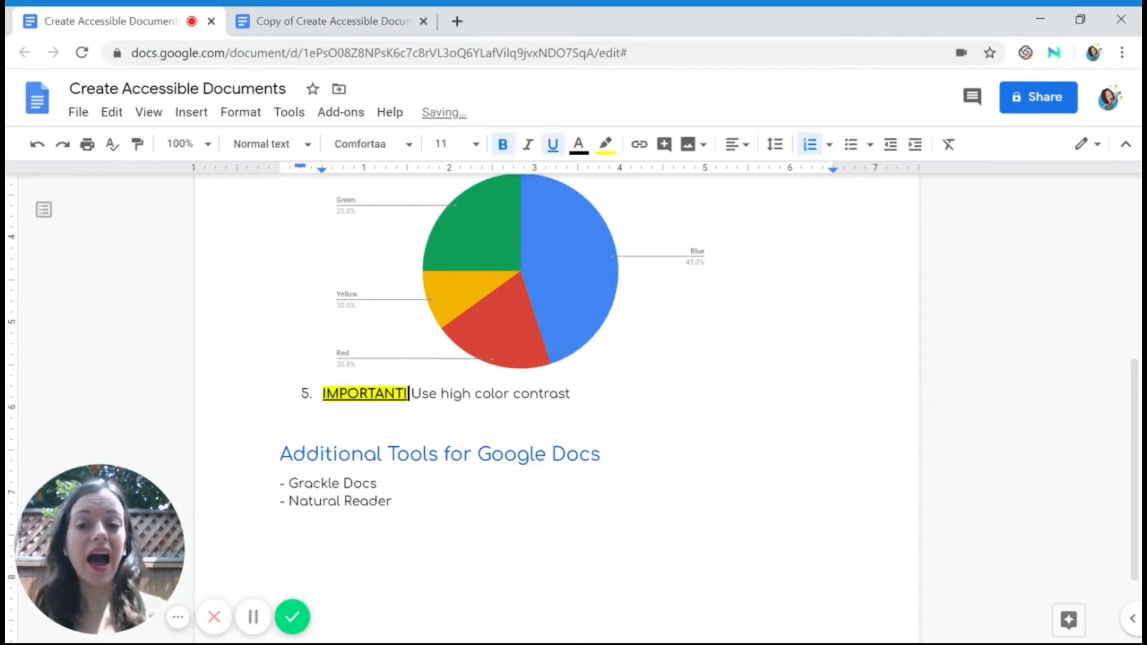
Step: Replace the underline on "IMPORTANT!" in tip 5 with italics, keeping the bold and yellow highlight
scroll(438, 361, up, 2)
scroll(438, 358, up, 4)
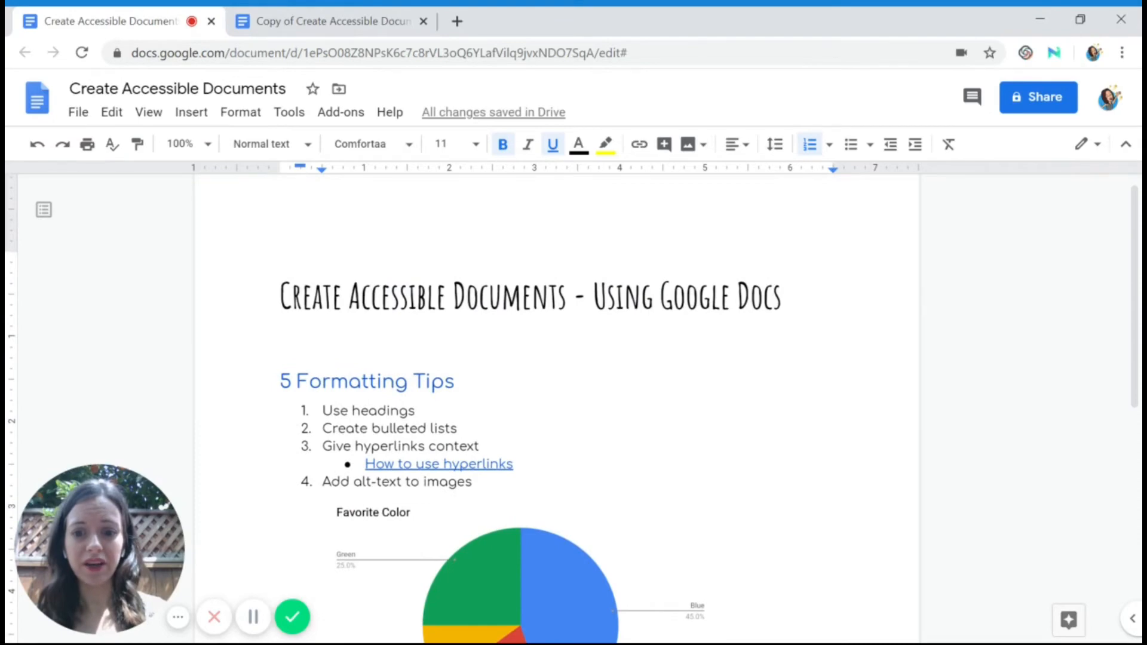
scroll(555, 406, down, 2)
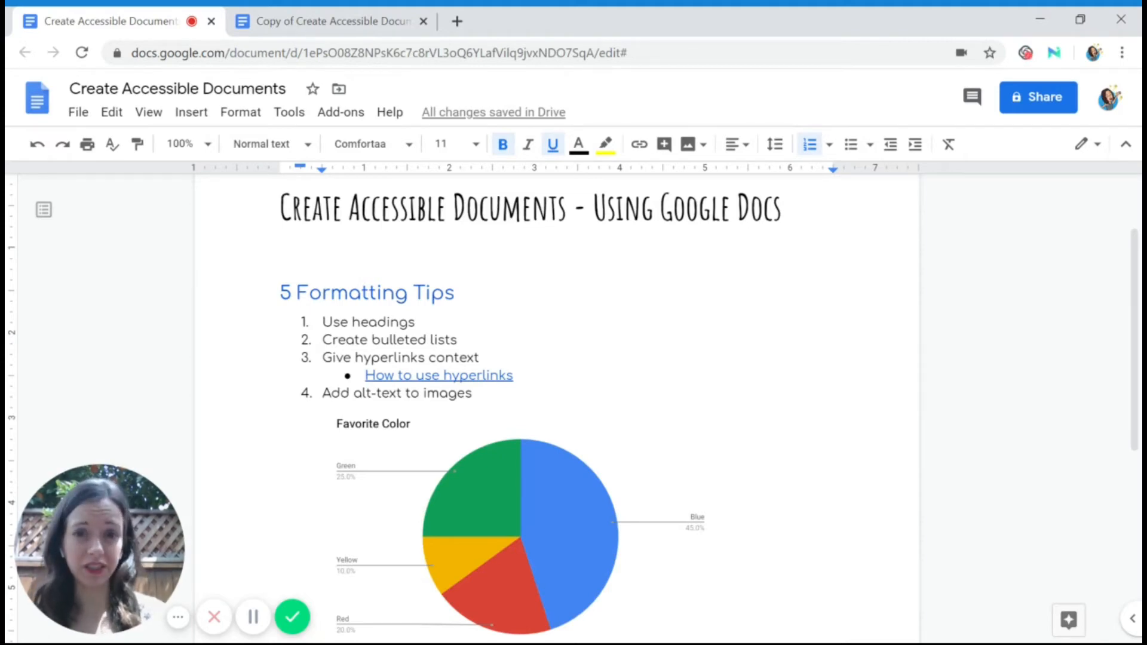
scroll(496, 448, down, 4)
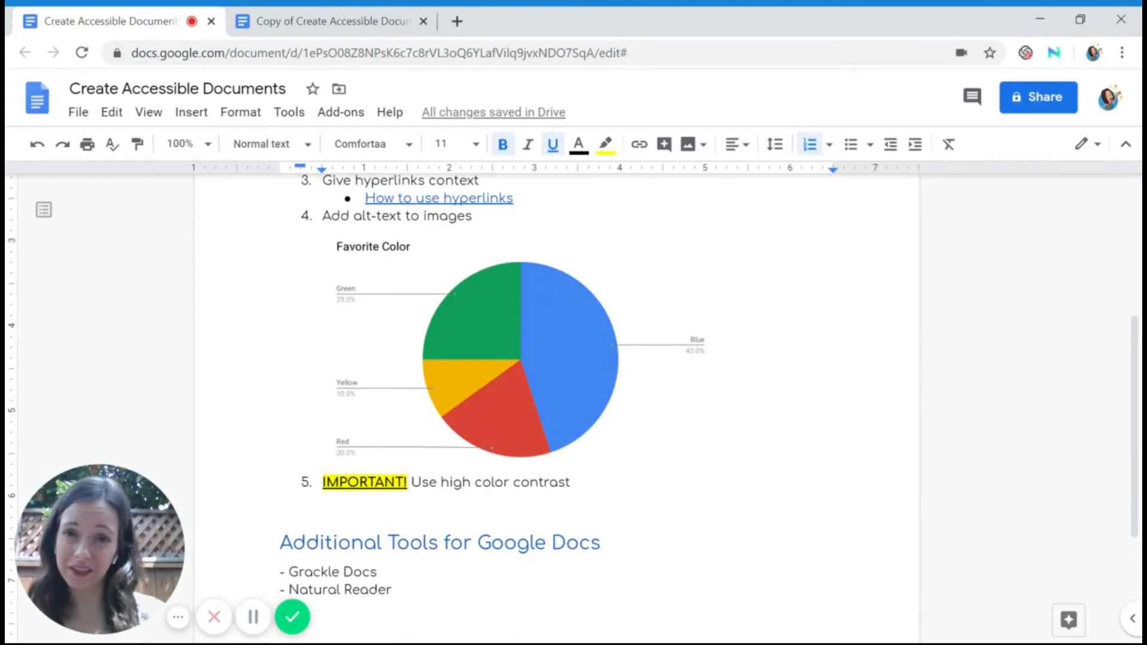
double_click(377, 482)
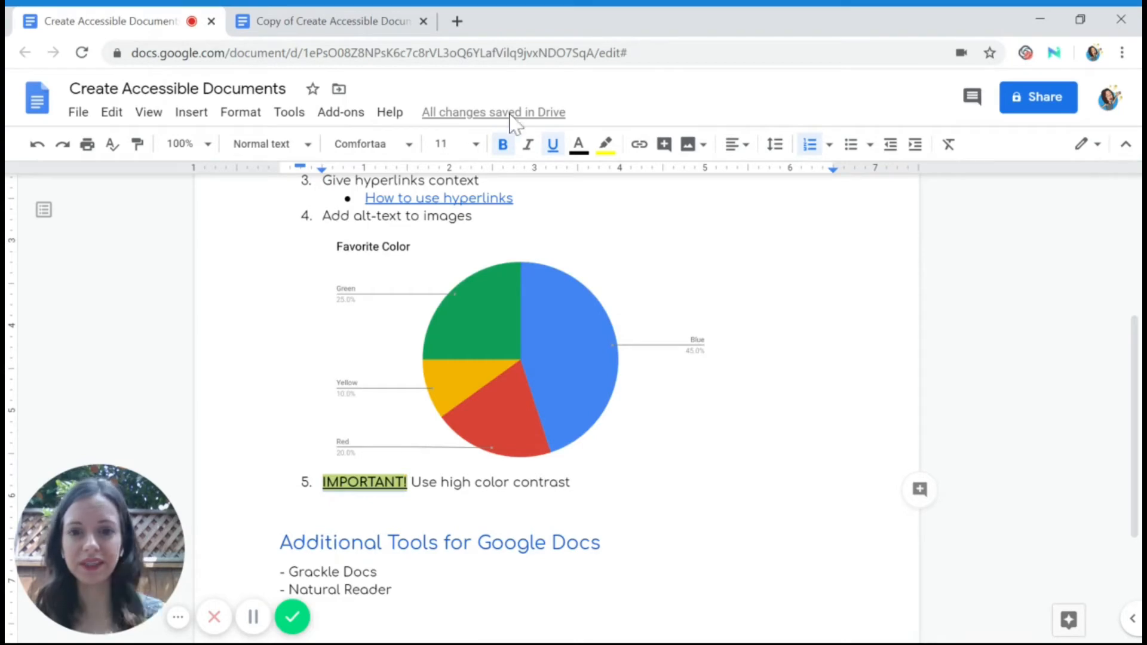
click(554, 146)
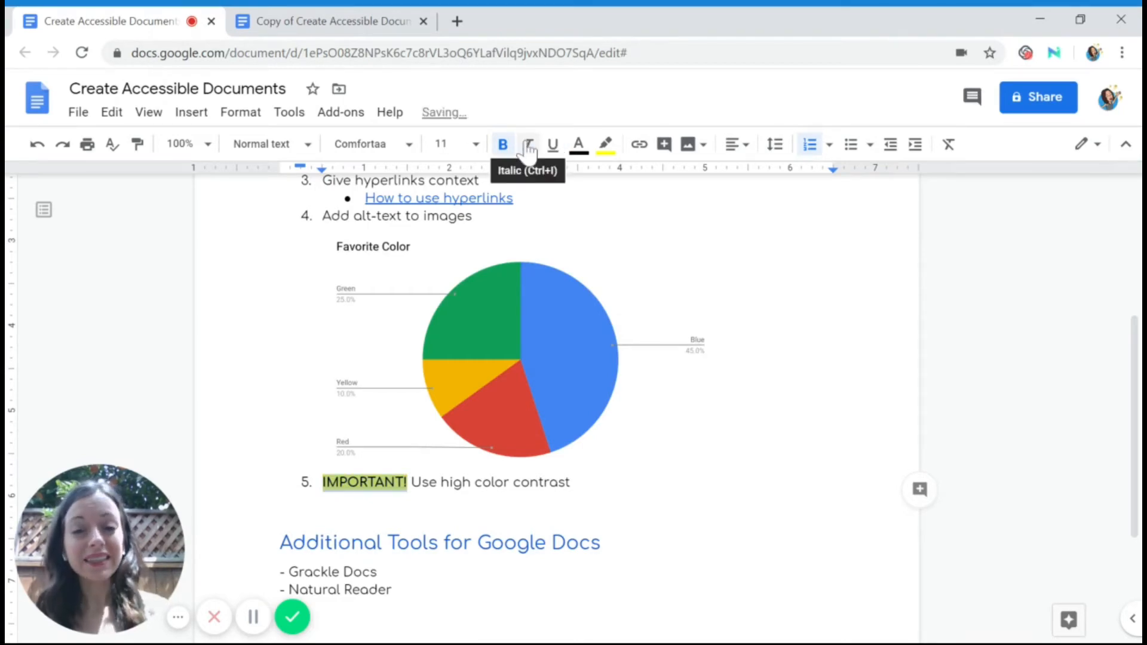
click(528, 147)
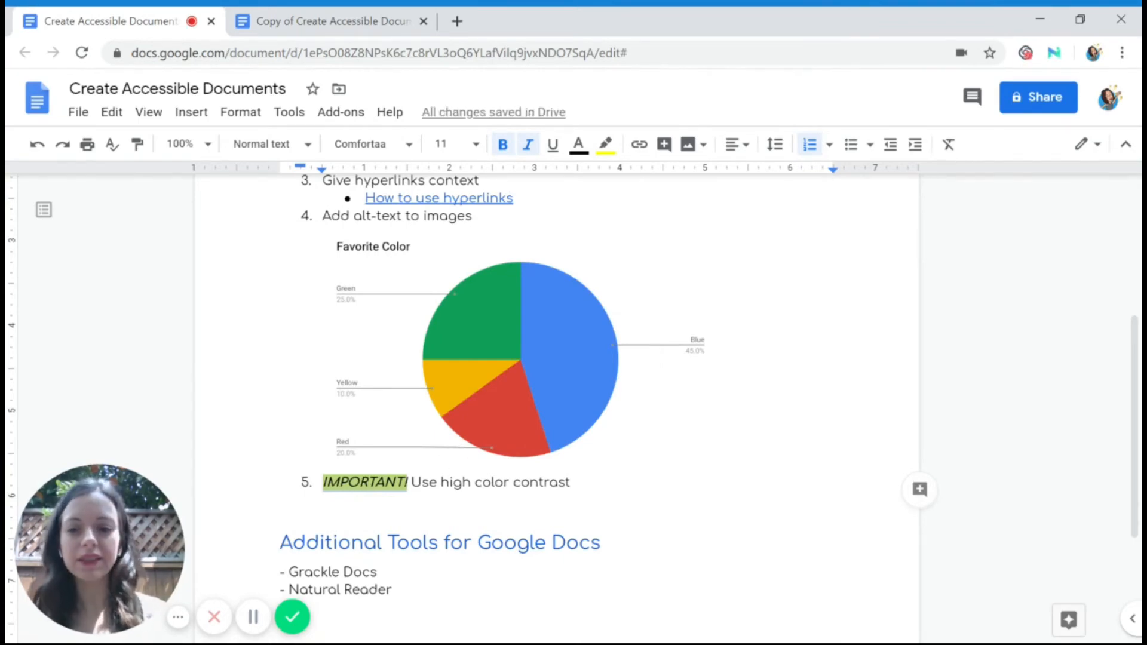
click(408, 483)
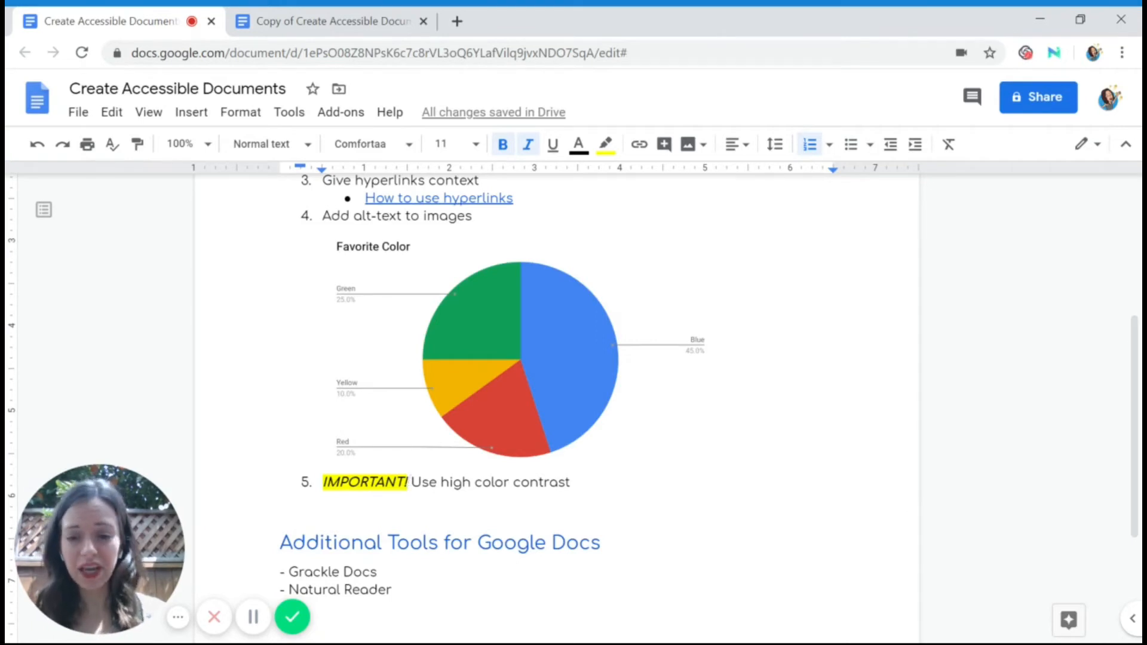
drag(322, 483, 411, 483)
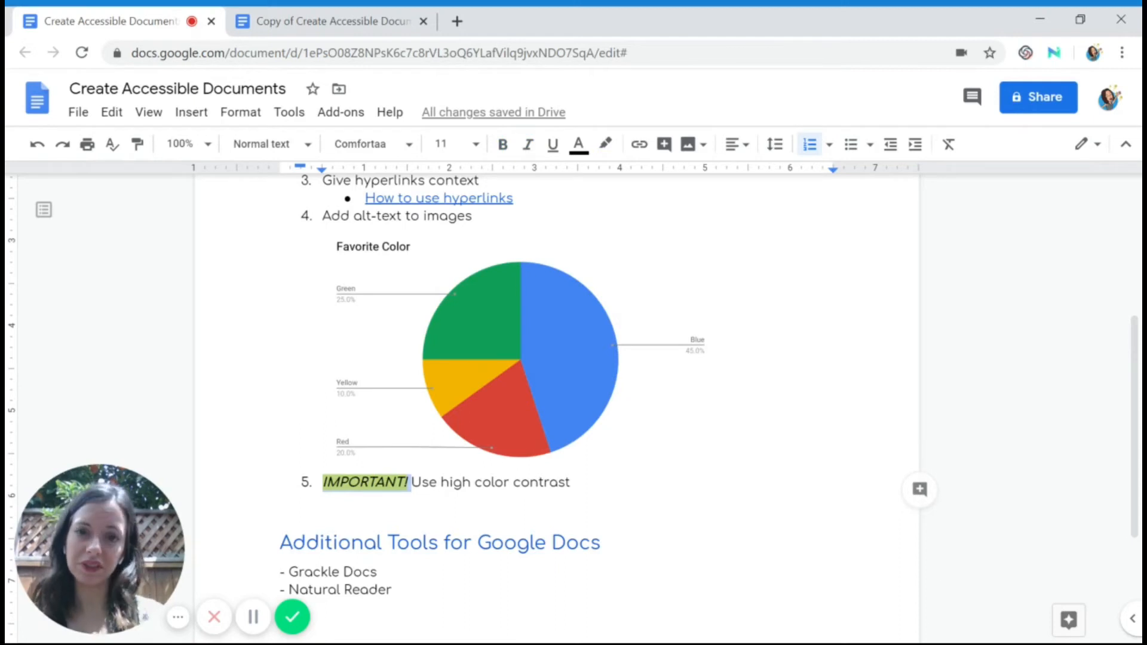
Step: Change the text color of the "5 Formatting Tips" heading to dark red
click(410, 483)
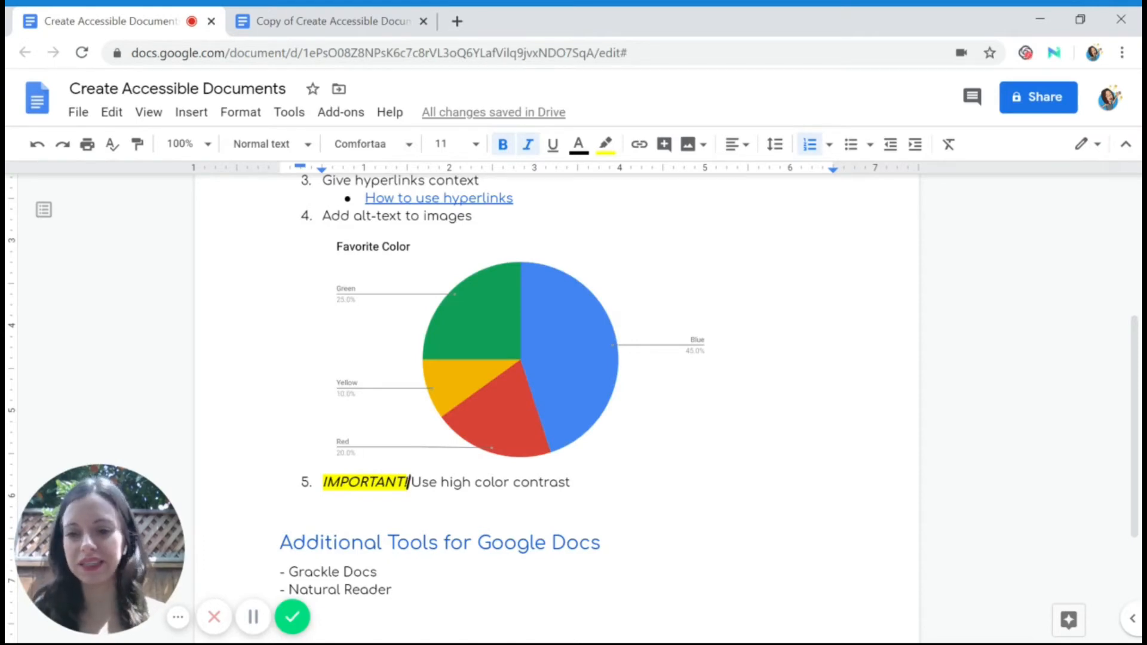
scroll(408, 484, up, 3)
scroll(407, 485, up, 1)
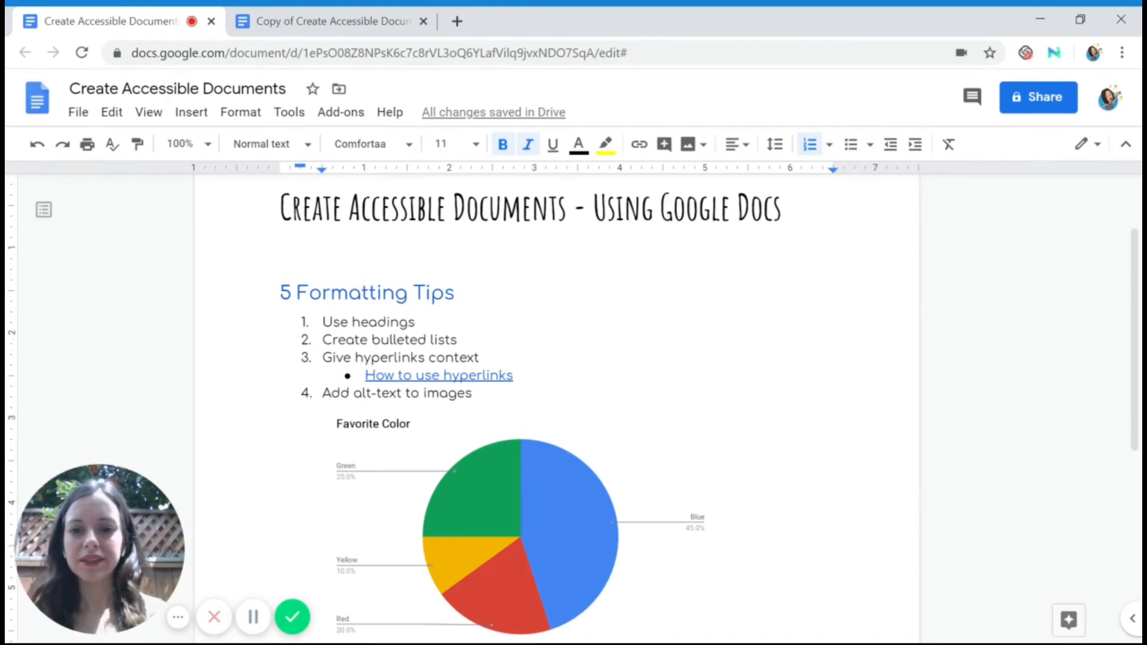
drag(454, 292, 281, 293)
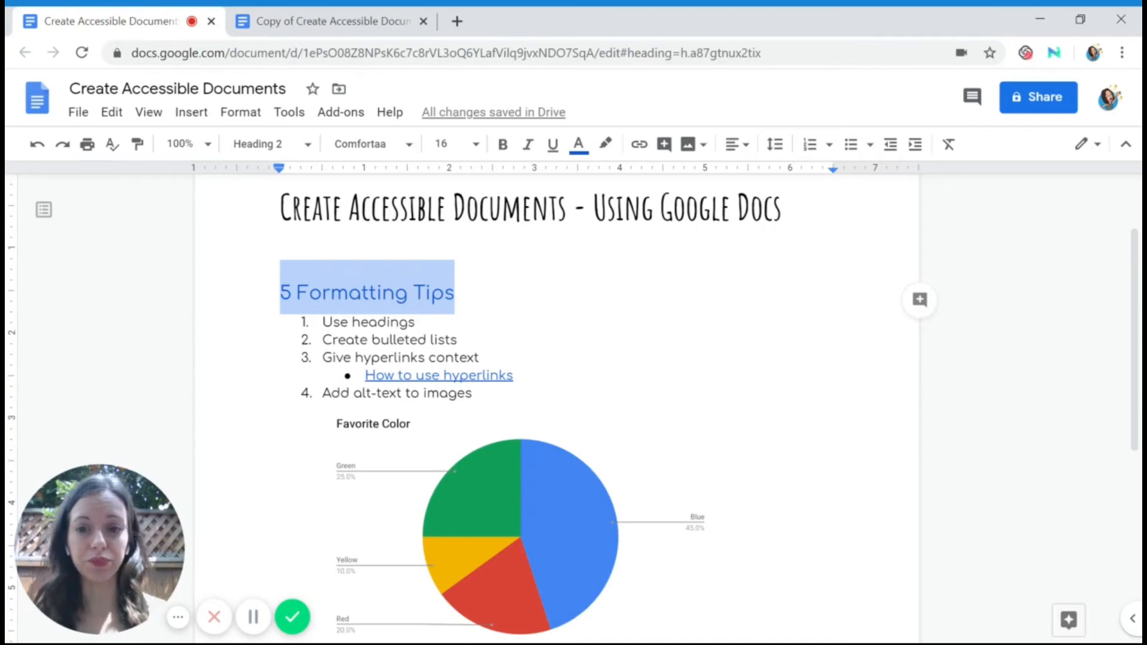
click(383, 293)
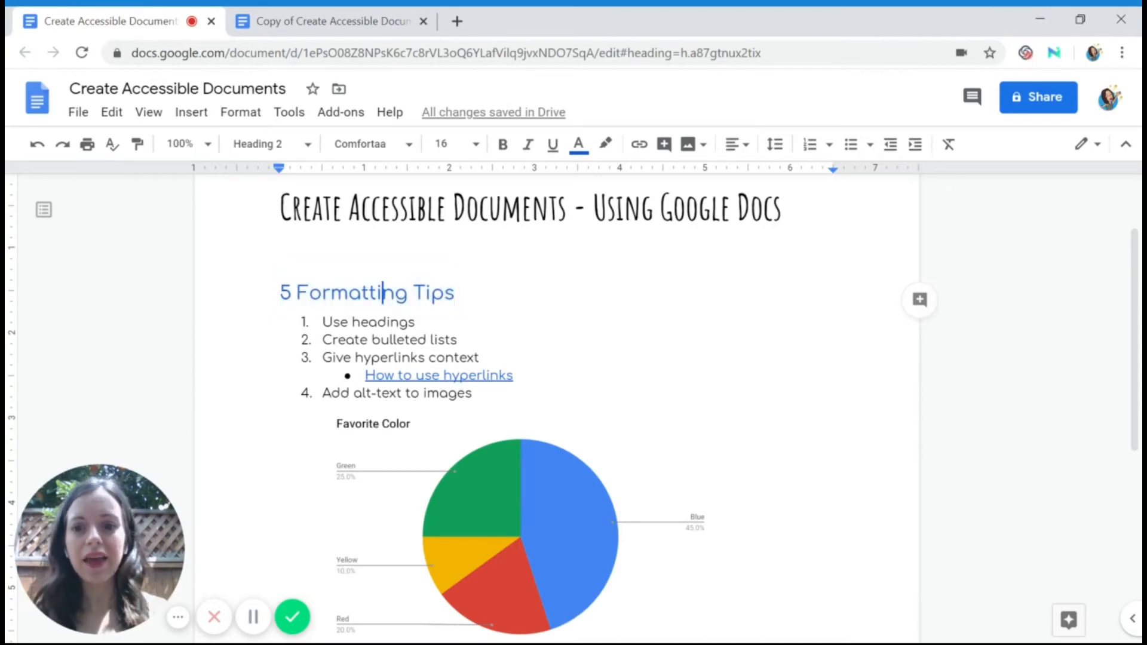
drag(456, 293, 280, 292)
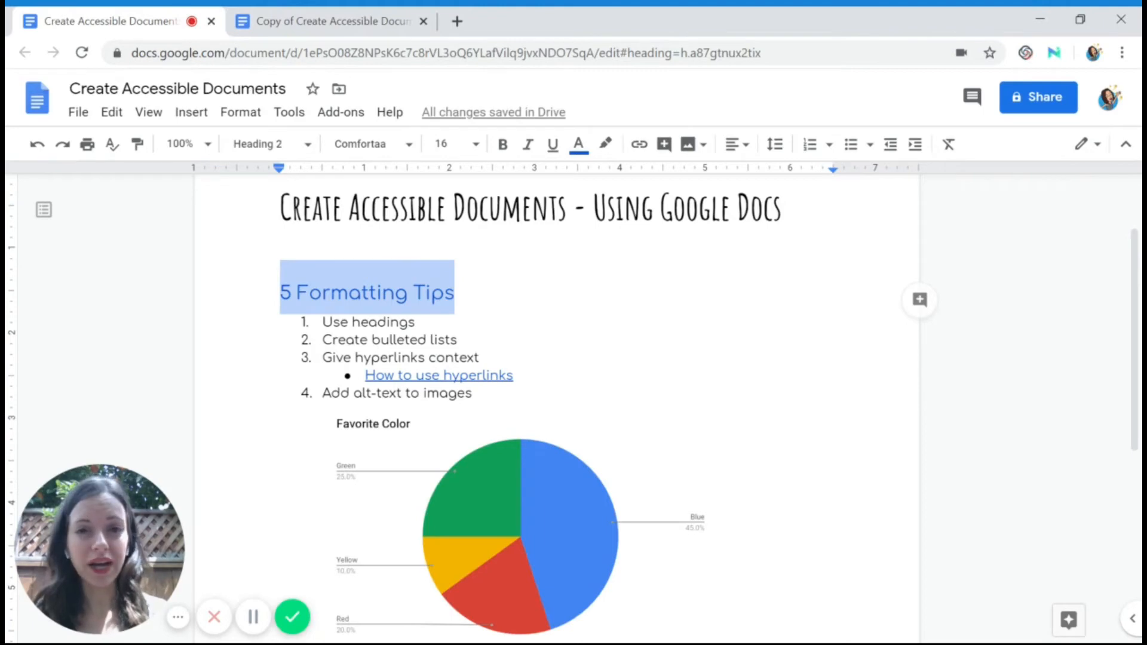
click(323, 322)
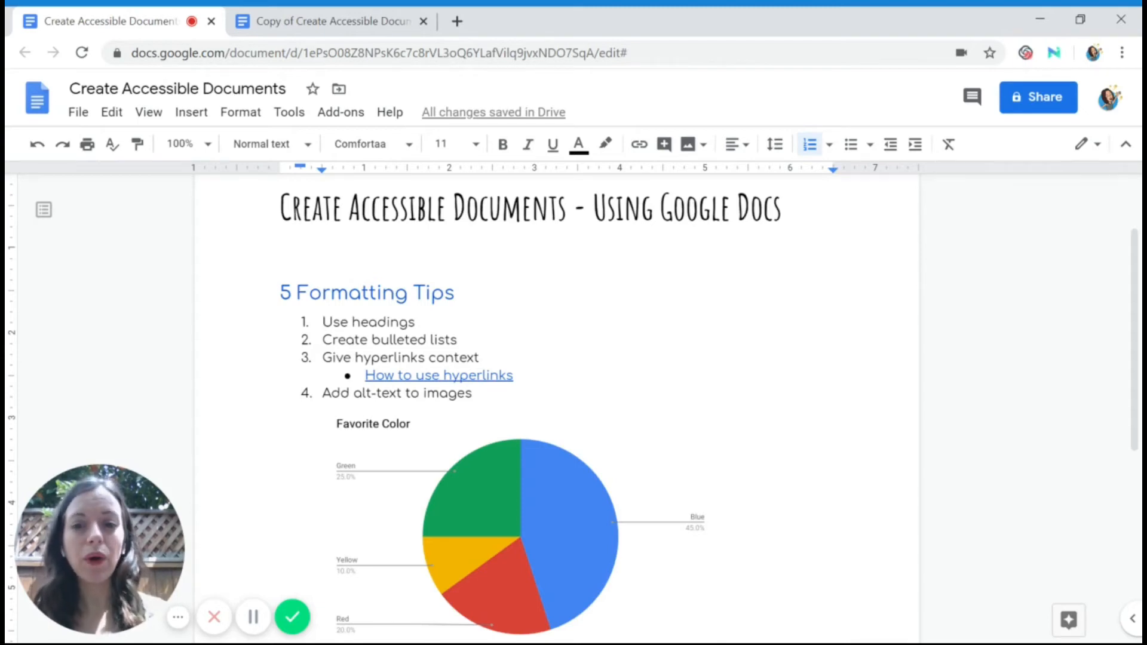
drag(456, 293, 280, 293)
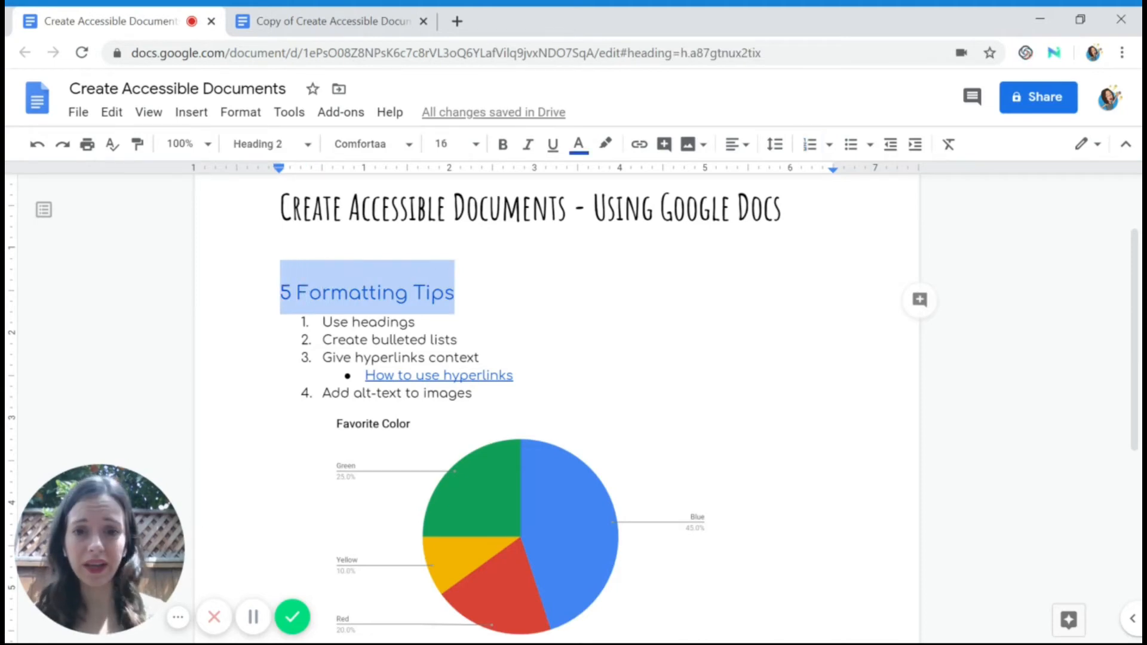
click(578, 145)
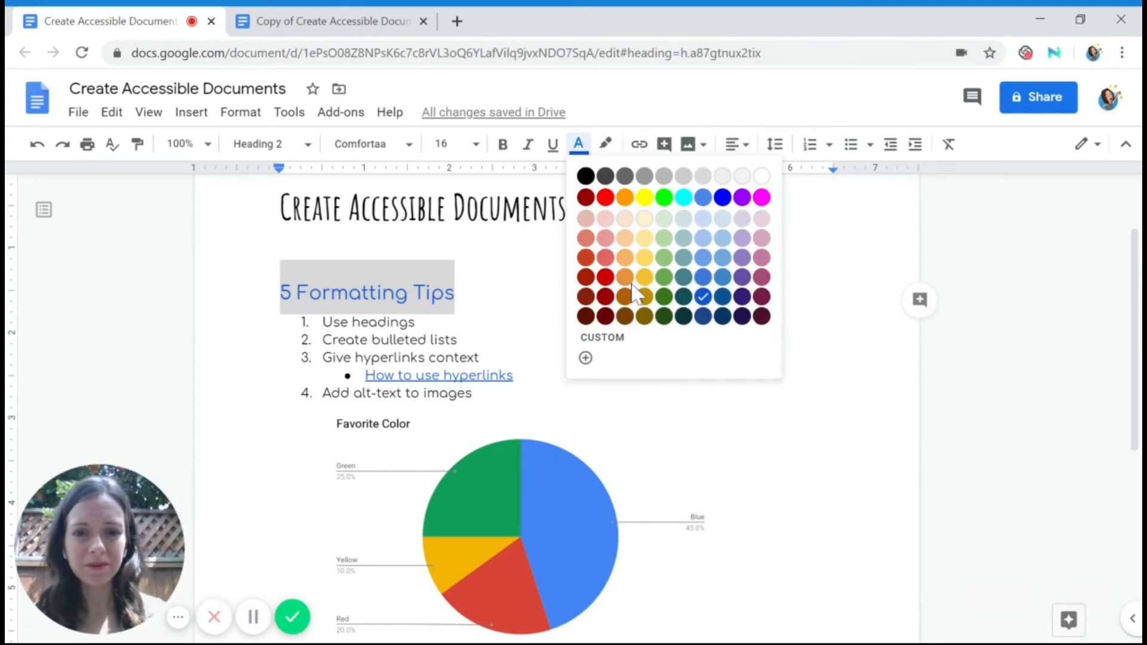
click(605, 278)
click(393, 339)
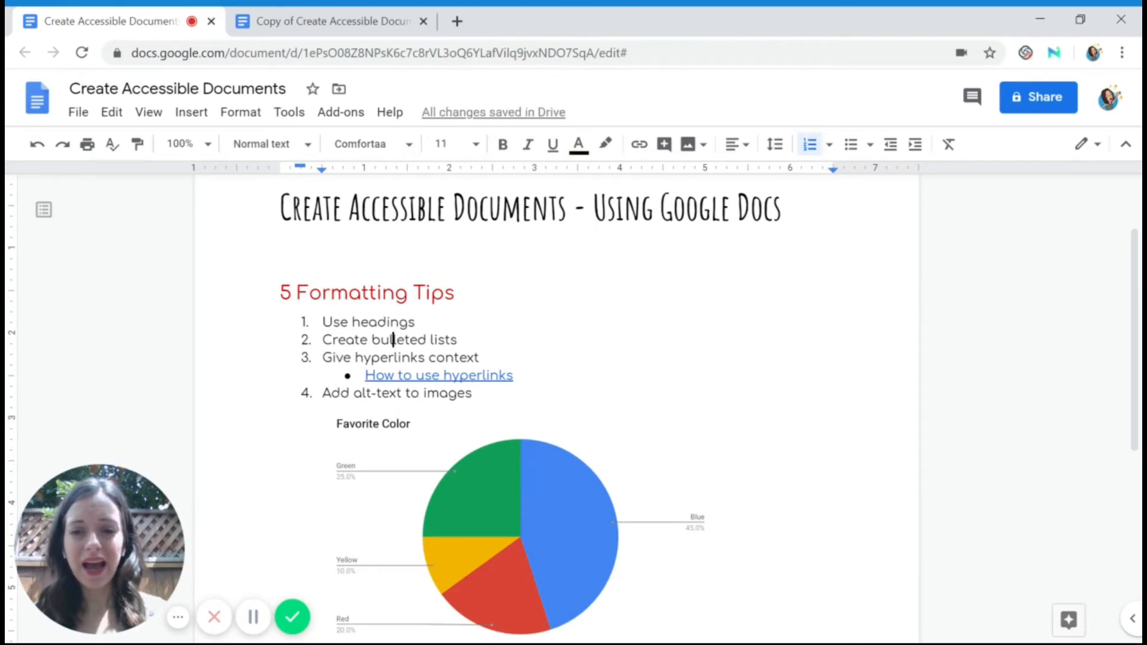
Step: Update the Heading 2 style to match the red "5 Formatting Tips" heading
drag(455, 293, 279, 293)
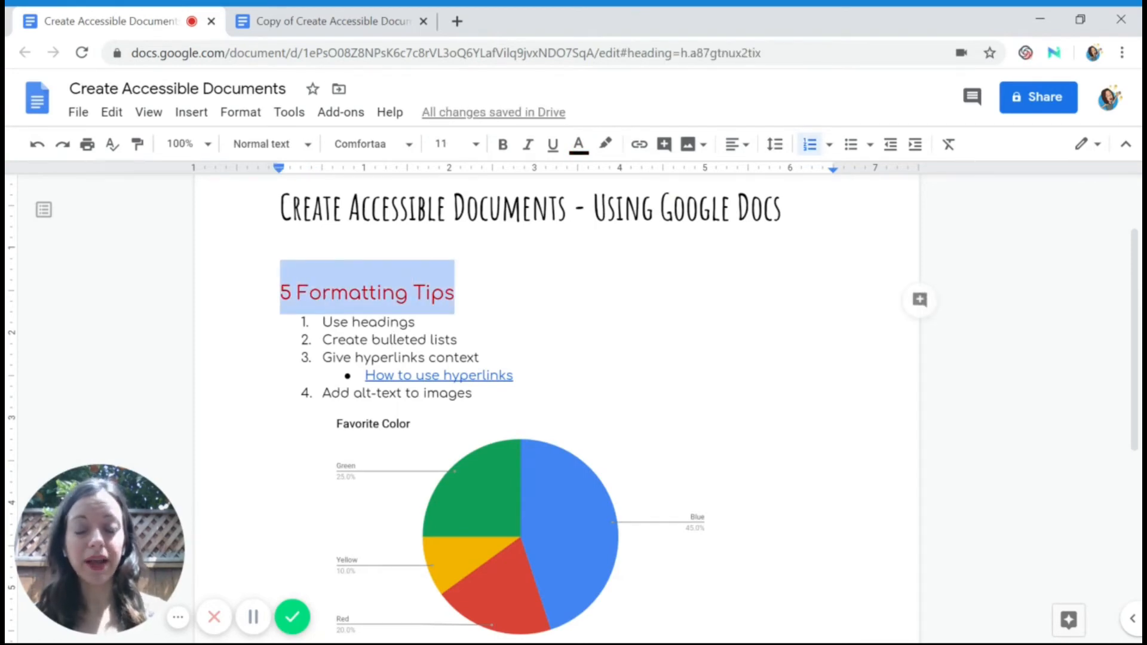
click(253, 118)
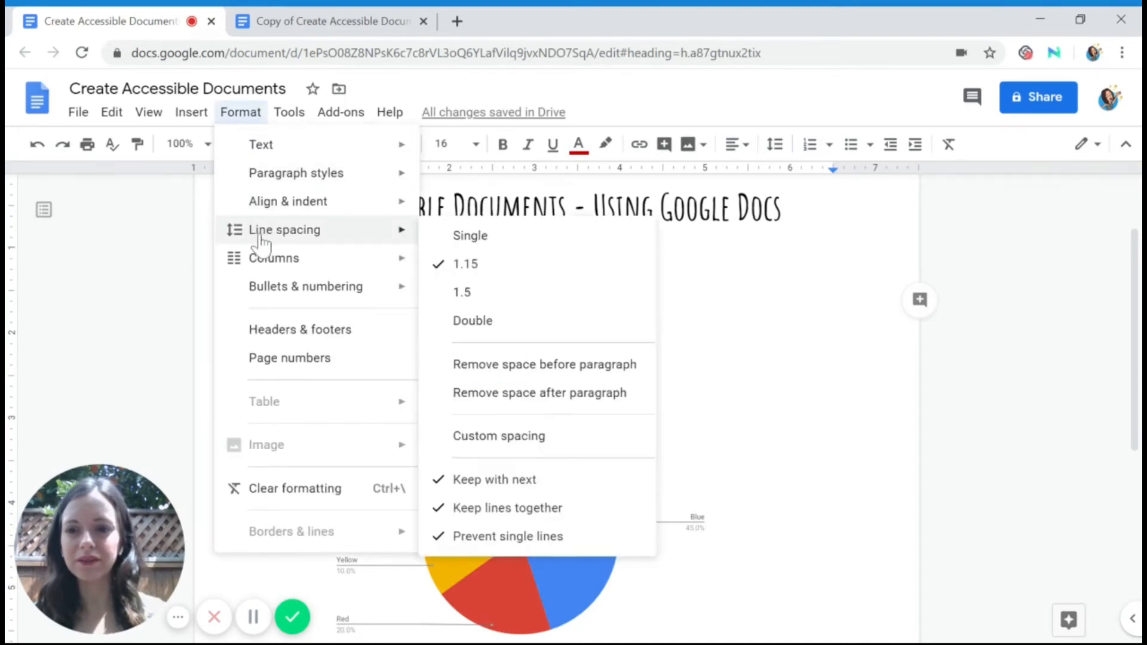
mouse_move(359, 179)
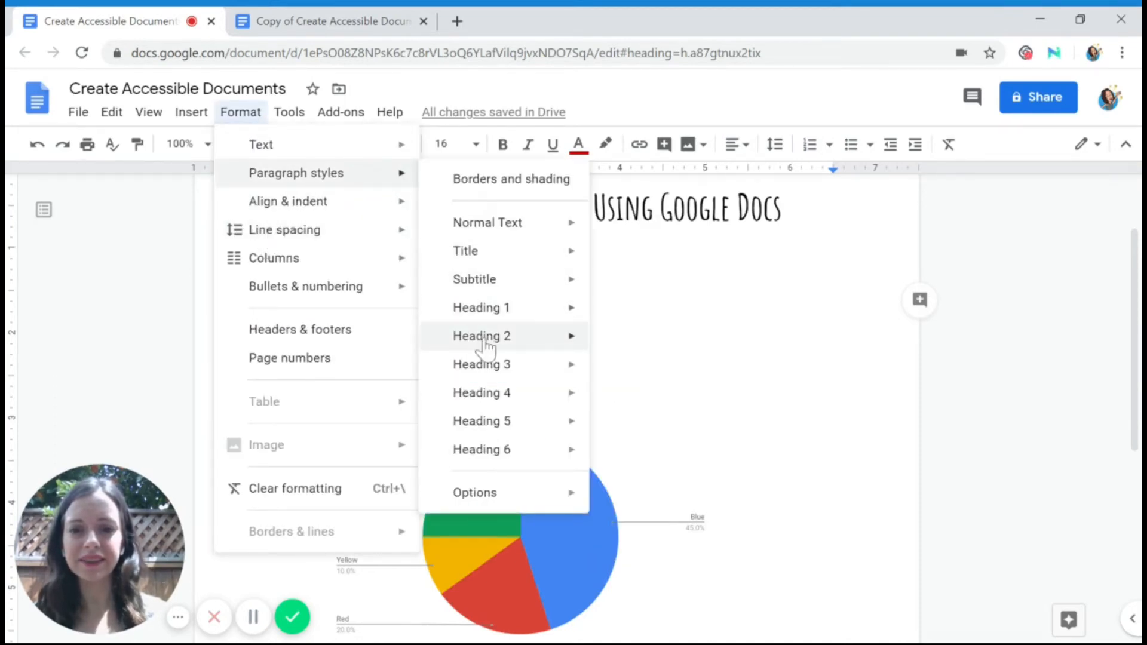
mouse_move(485, 344)
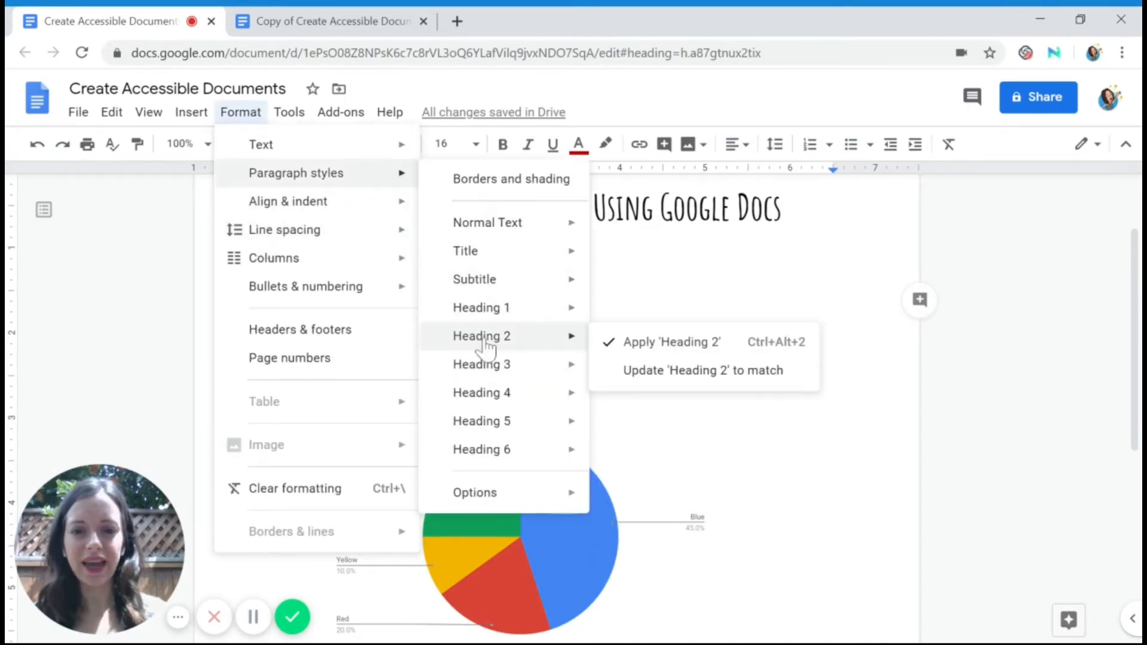
click(677, 389)
click(378, 292)
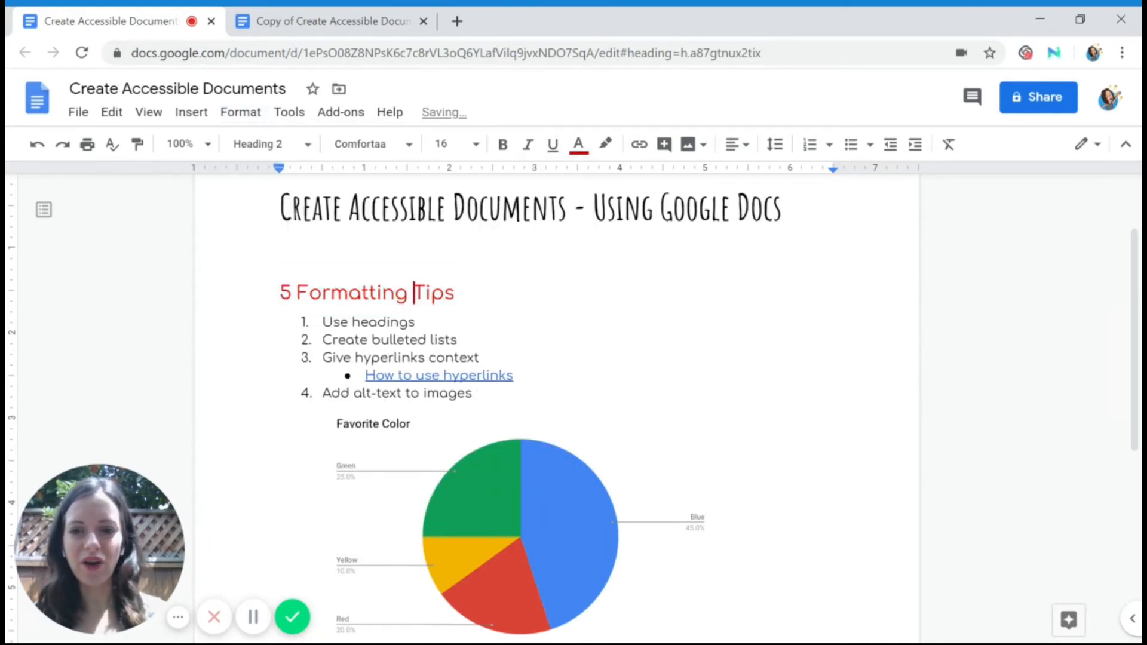
Step: Review the "Additional Tools for Google Docs" heading color, the "5 Formatting Tips" heading and the emphasis on tip 5
scroll(410, 285, down, 6)
click(399, 365)
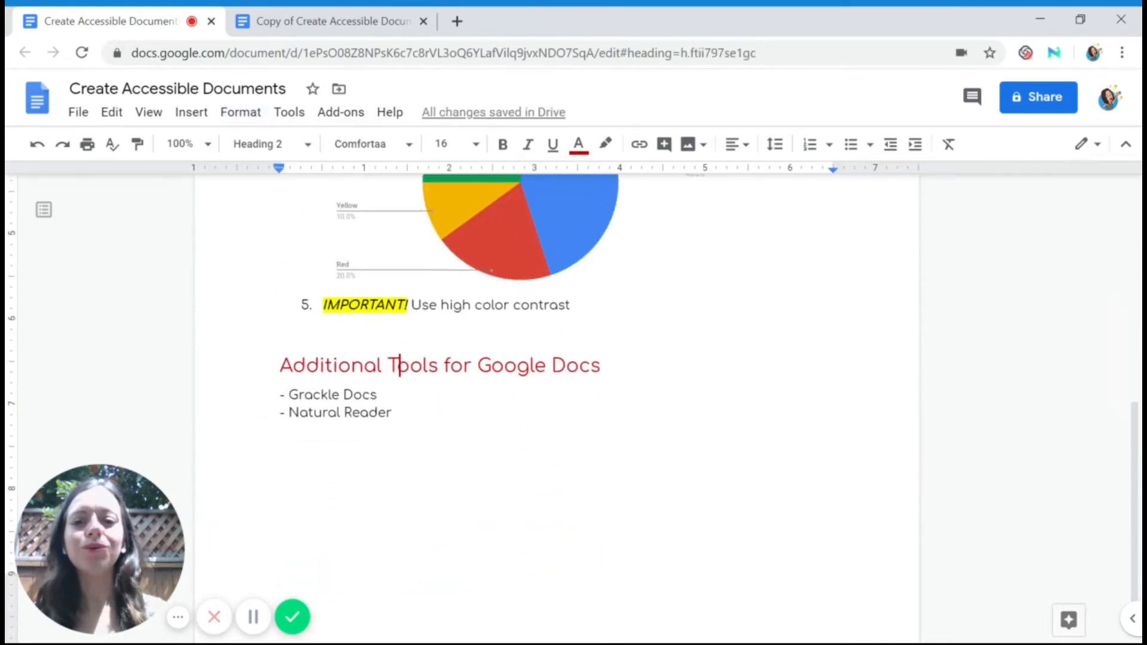
scroll(402, 359, up, 8)
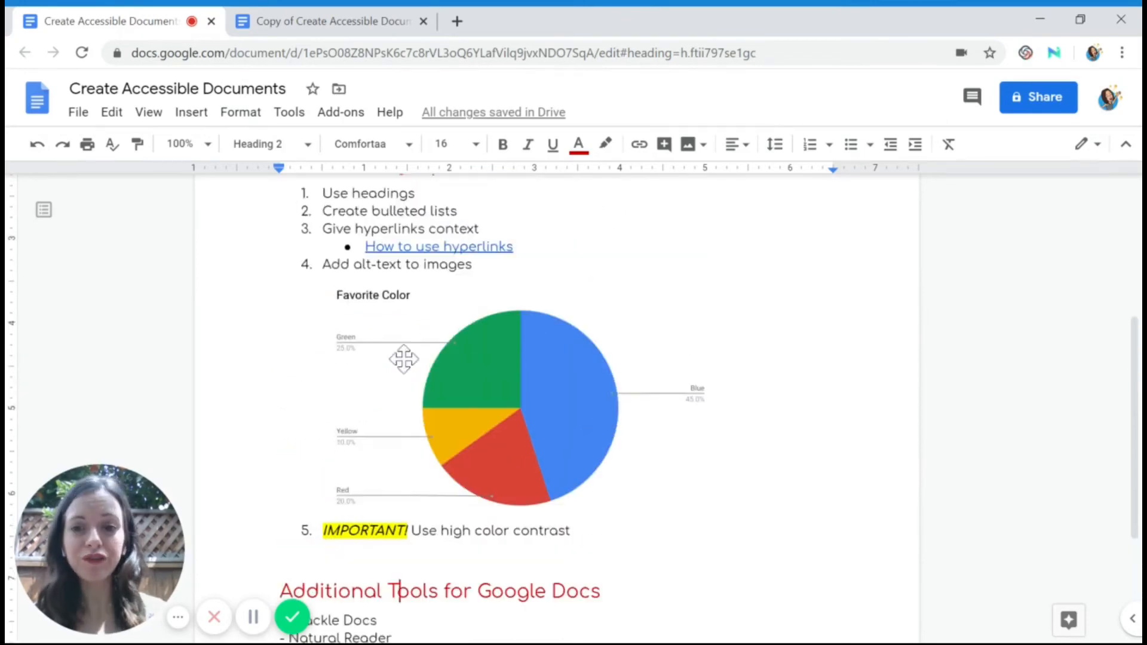
scroll(555, 406, down, 2)
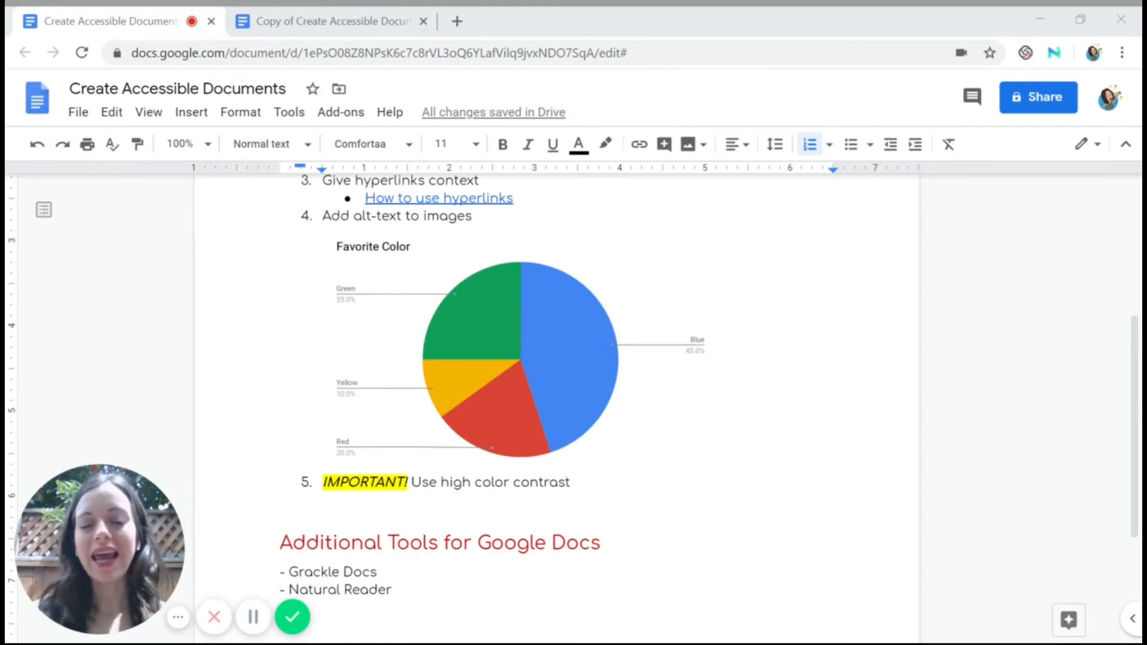
scroll(556, 389, up, 2)
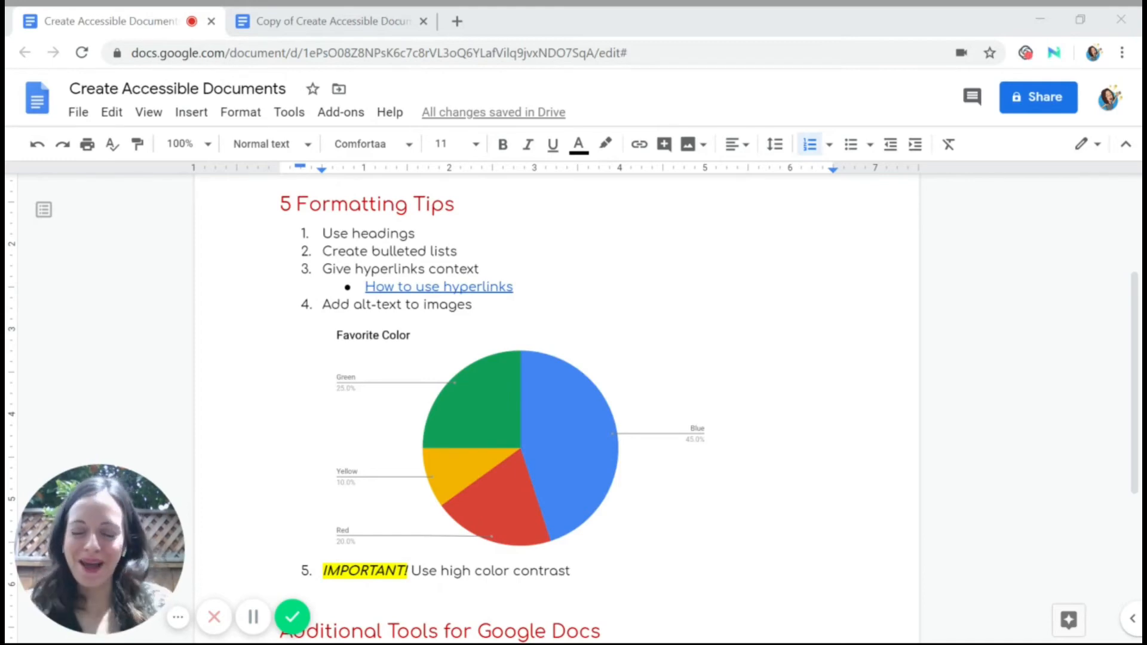
scroll(556, 389, up, 2)
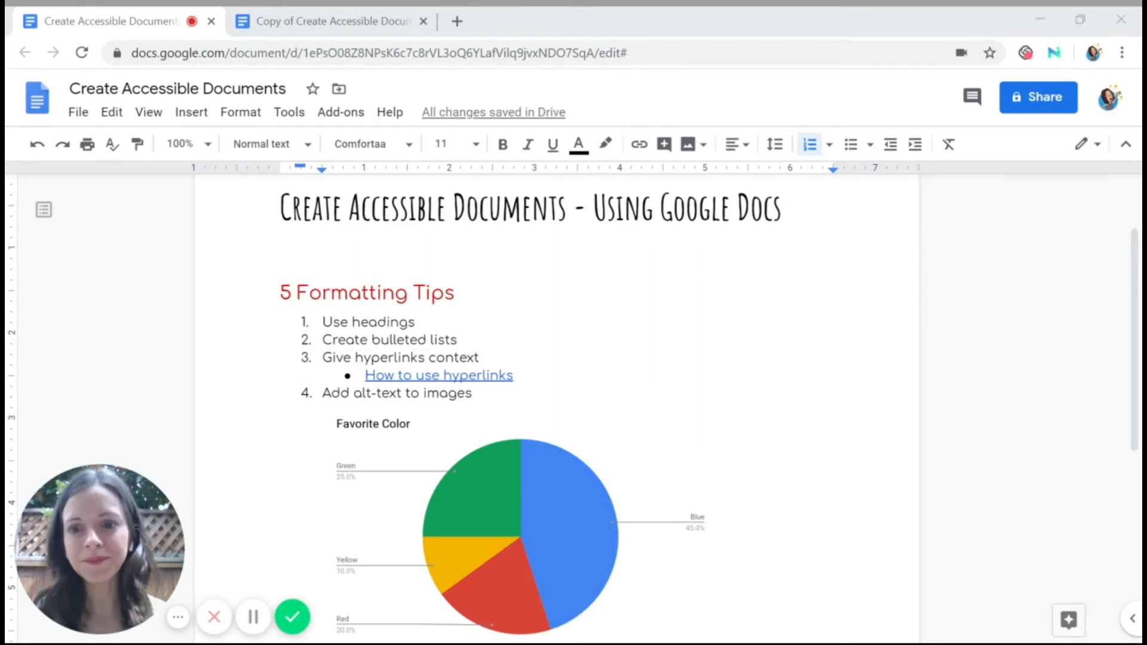
click(370, 293)
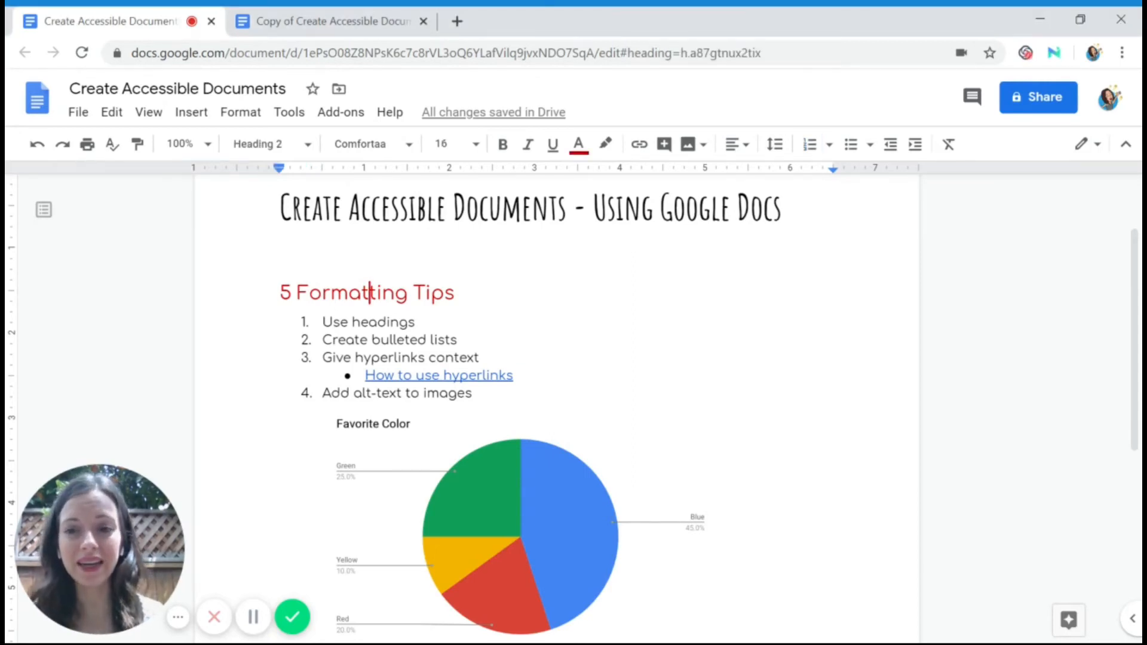
scroll(556, 406, down, 4)
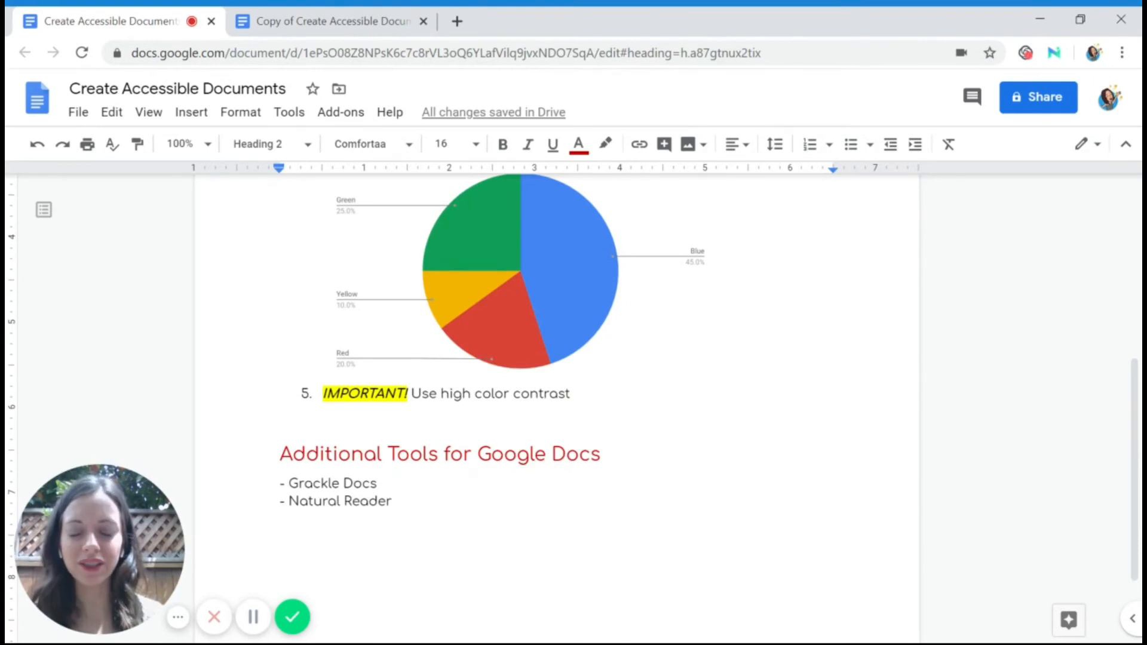
scroll(364, 431, up, 4)
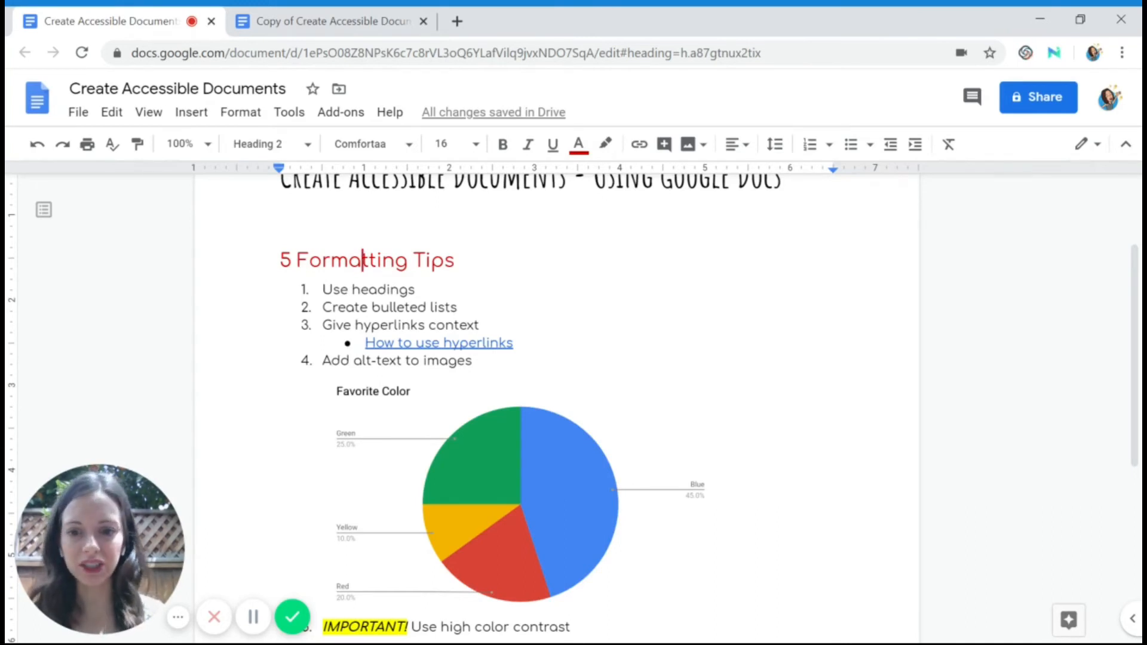
scroll(394, 344, down, 2)
click(367, 538)
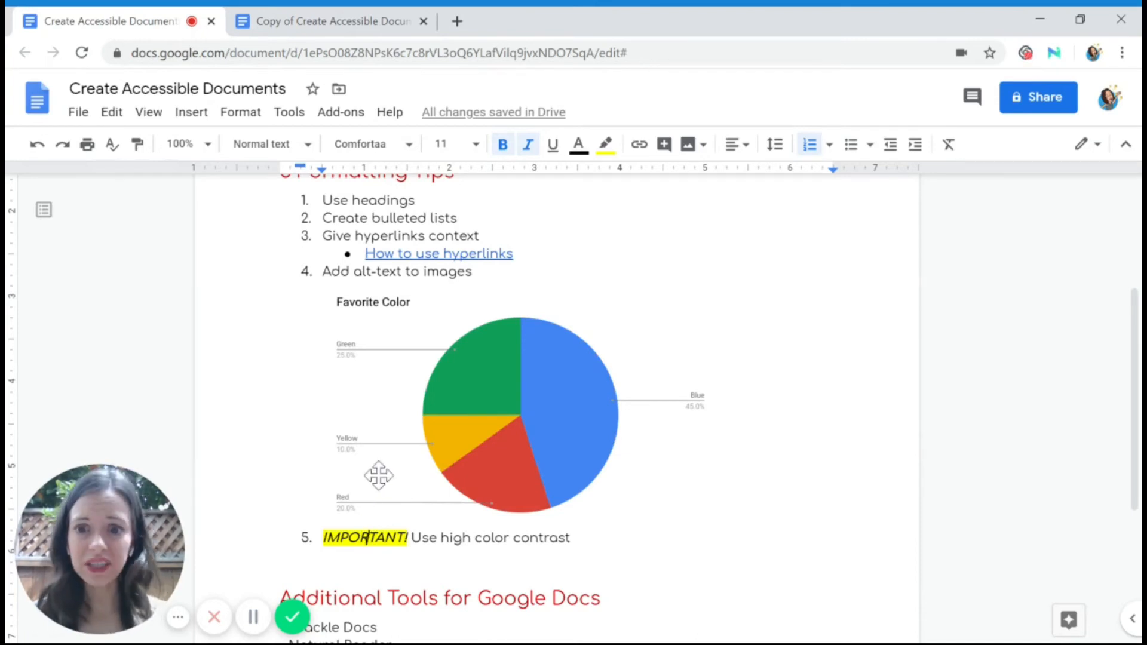
scroll(378, 466, up, 3)
scroll(556, 409, down, 1)
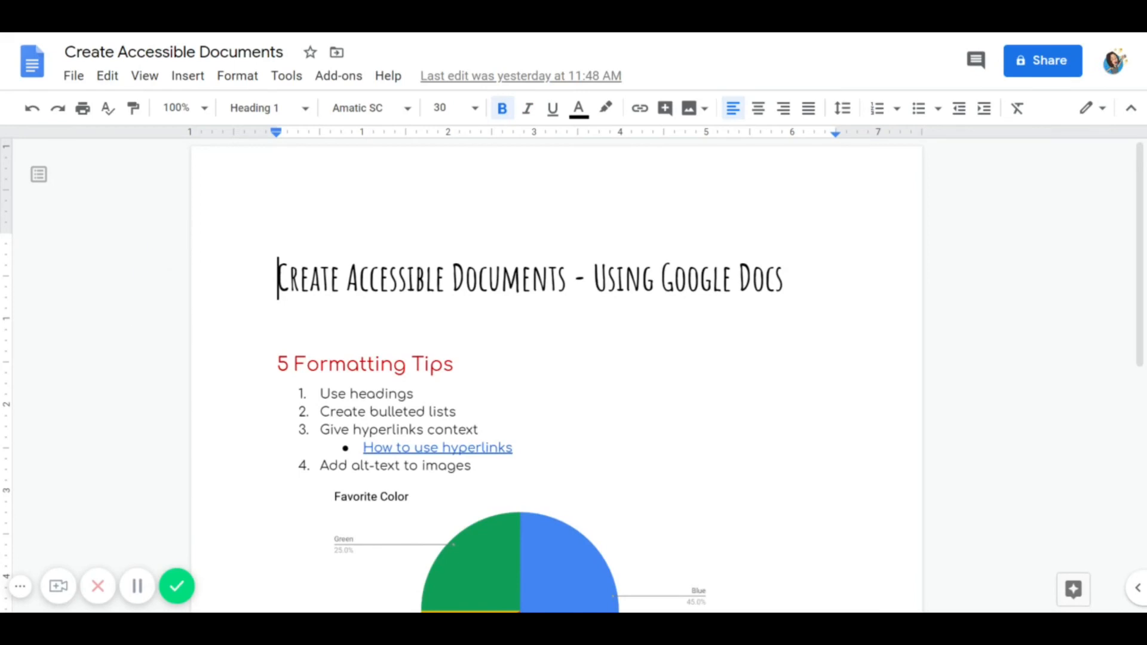
Step: Inspect the Heading 1 style options for the document title "Create Accessible Documents - Using Google Docs" without changing the style
drag(276, 278, 784, 278)
click(278, 118)
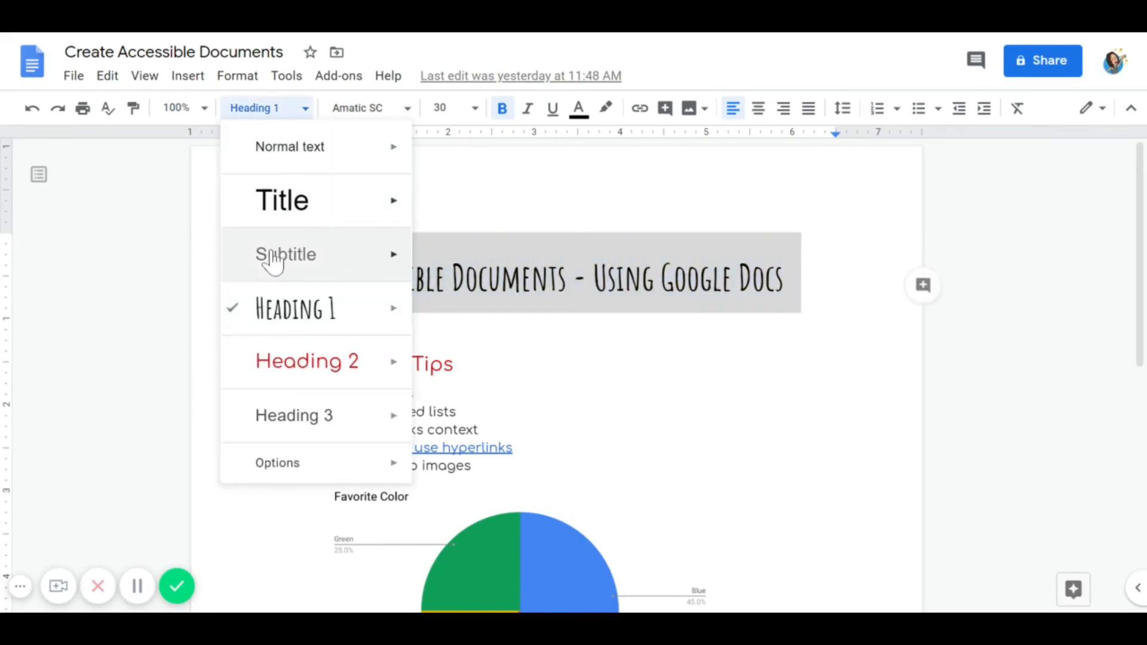
mouse_move(392, 310)
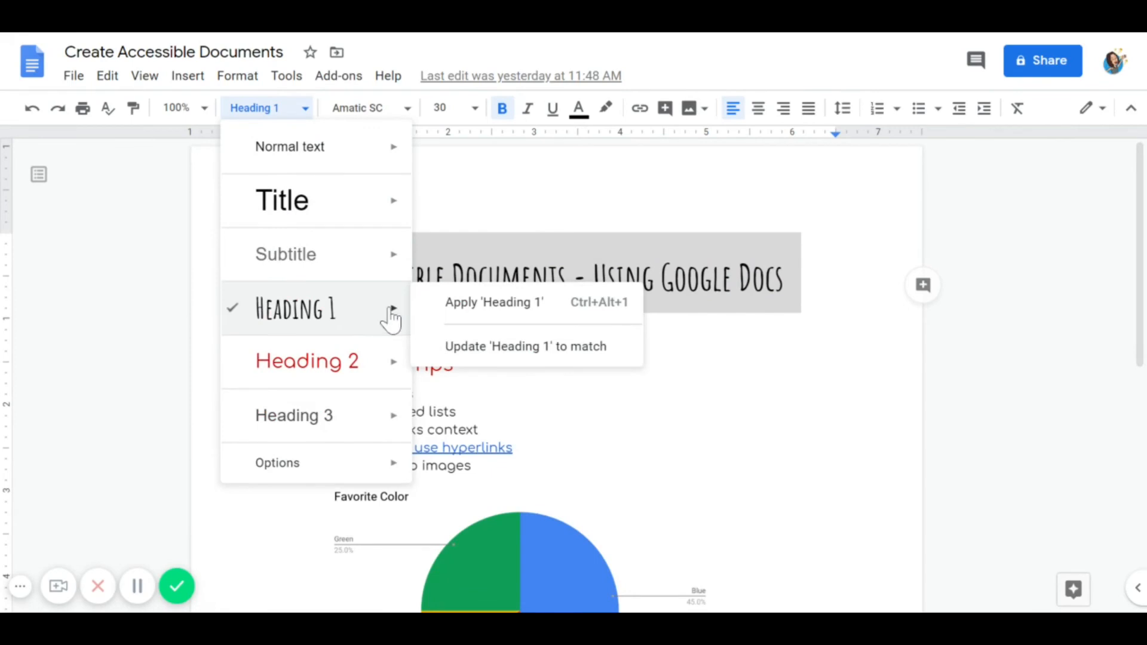
click(503, 361)
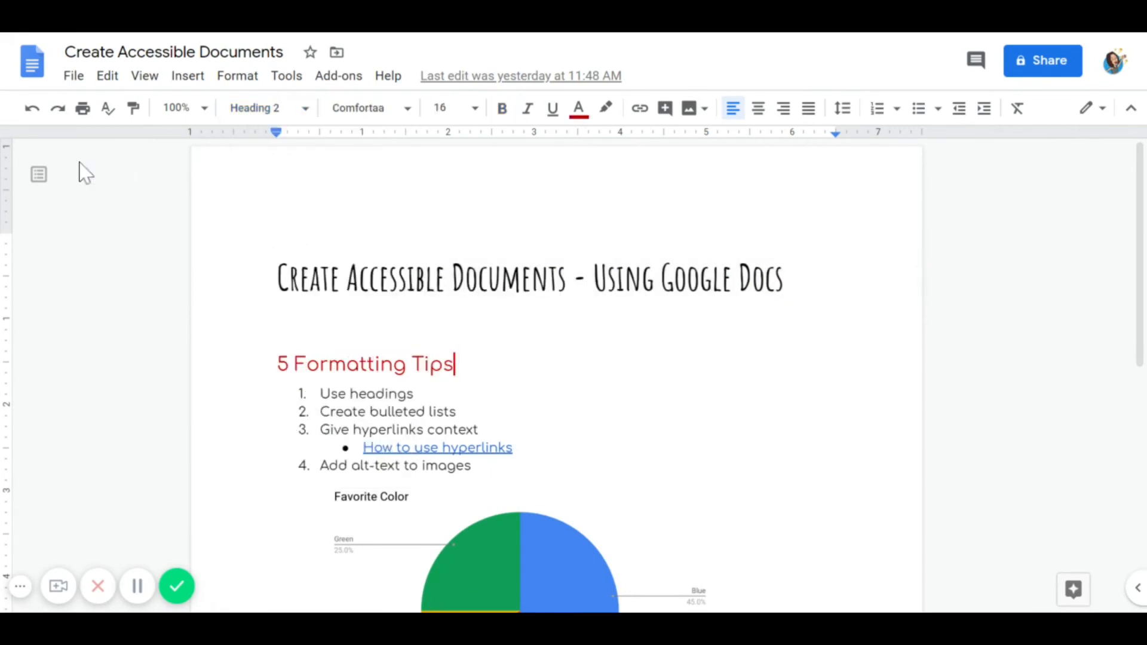
Step: Show the document outline, go to "Additional Tools for Google Docs" through it, and hide the outline again
click(37, 178)
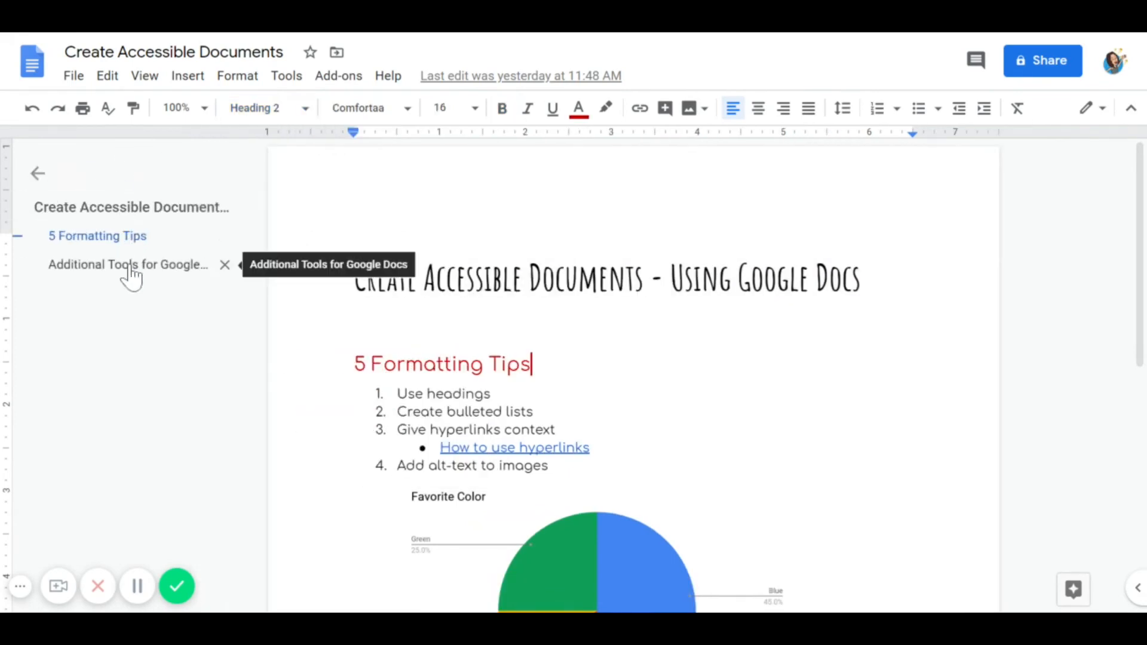
click(132, 266)
click(37, 174)
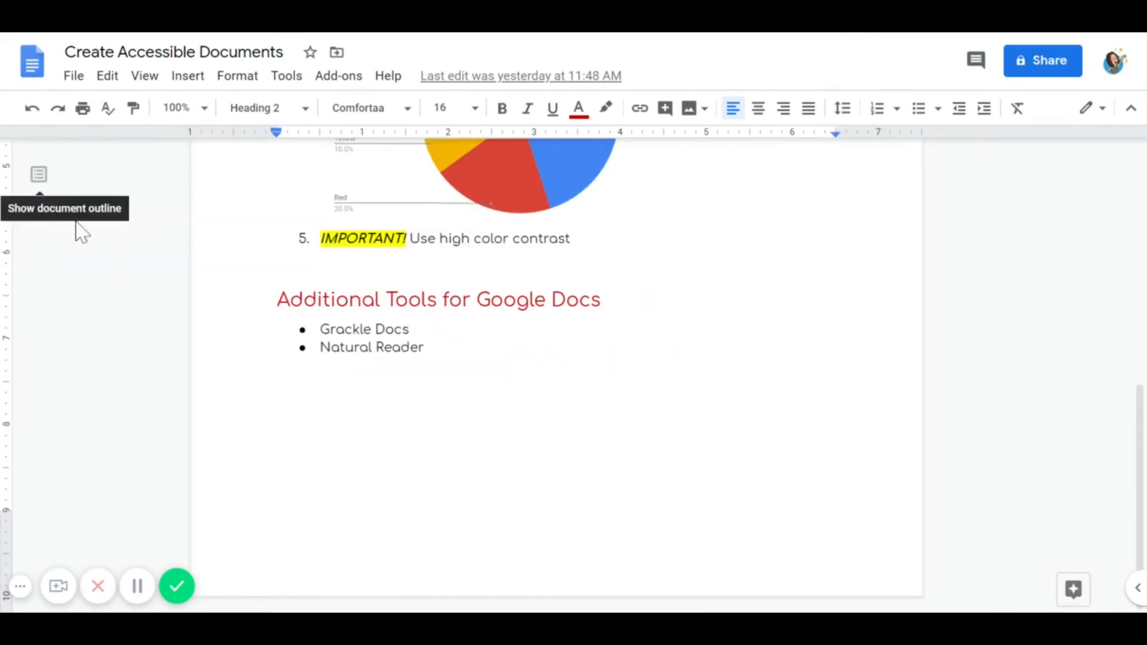
Step: Examine the list formatting of the numbered formatting tips and of the bulleted Grackle Docs and Natural Reader items
scroll(556, 370, up, 6)
scroll(556, 370, down, 1)
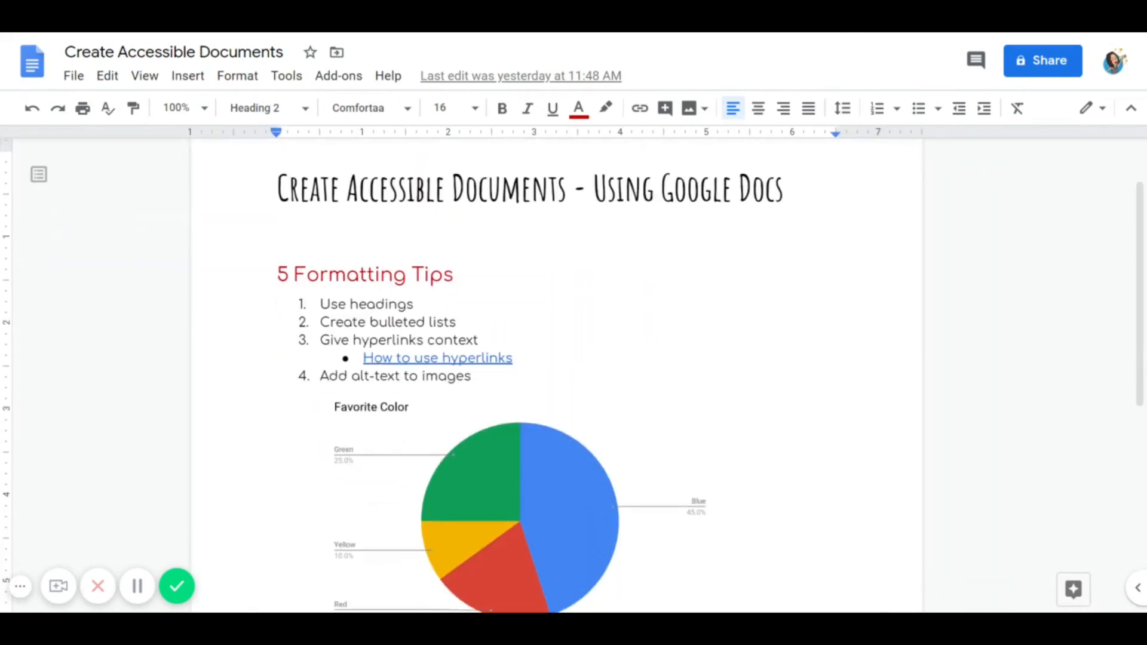
click(303, 322)
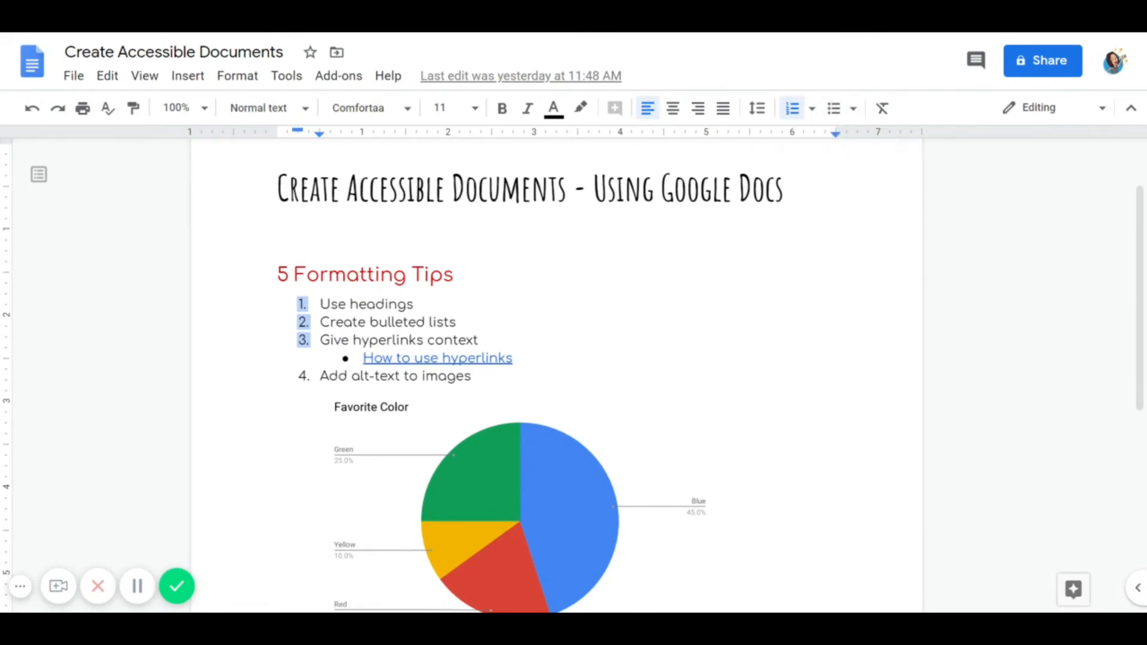
click(359, 304)
click(321, 305)
scroll(325, 302, down, 6)
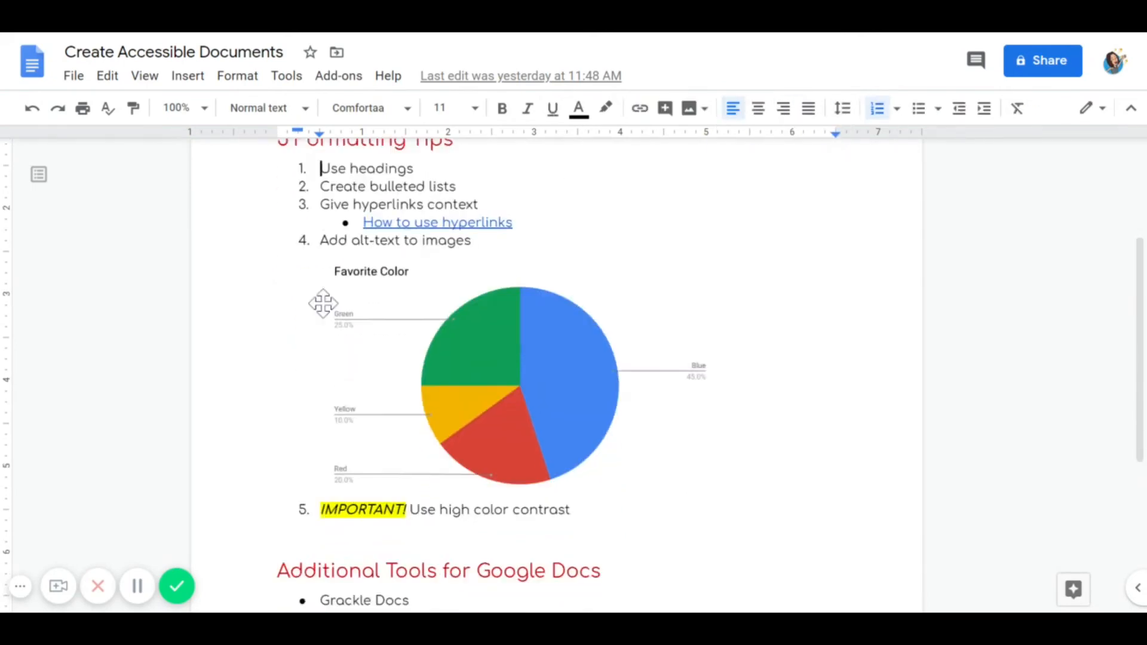
click(302, 378)
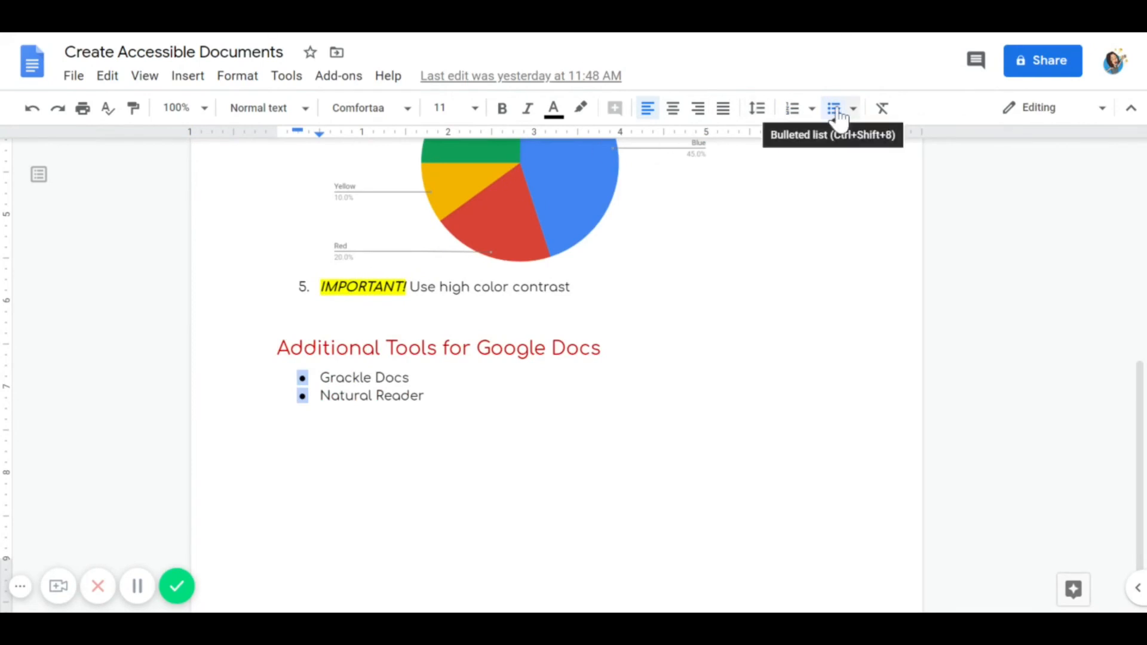
click(430, 414)
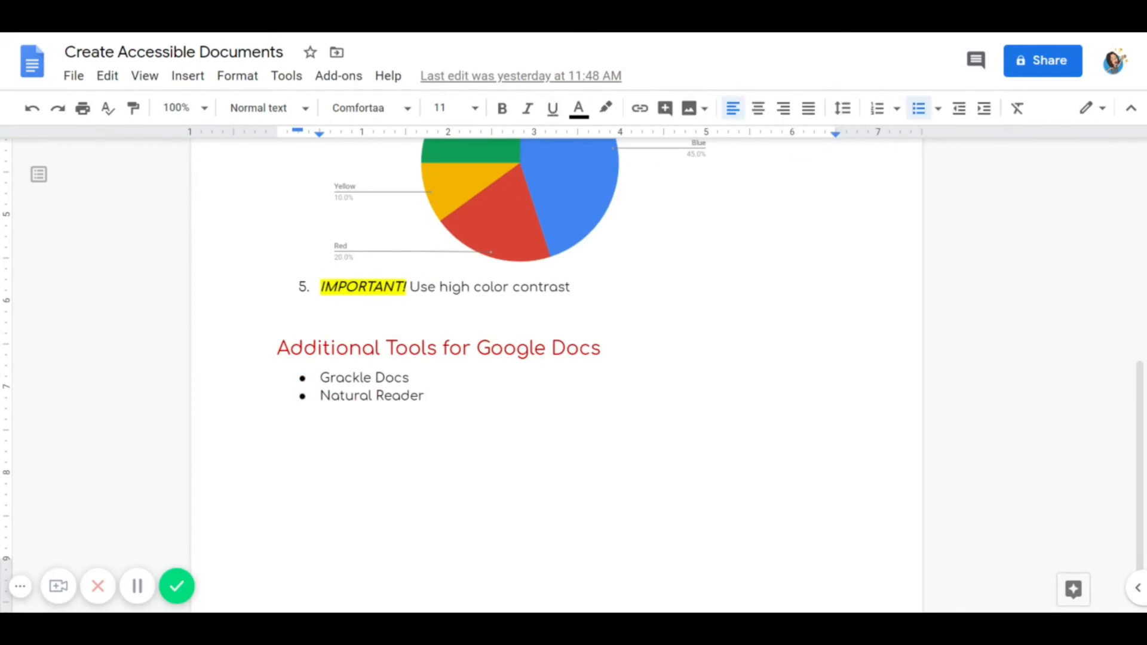
scroll(431, 414, up, 6)
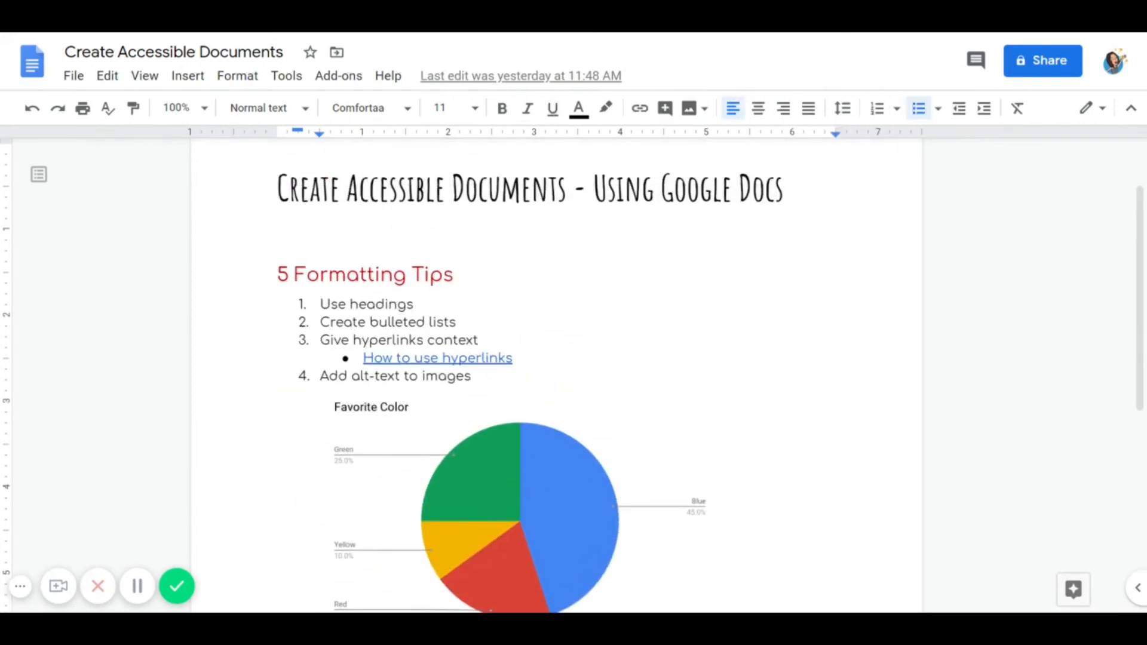
Step: Check the text and link address of the "How to use hyperlinks" link under tip 3 and apply them unchanged
scroll(328, 366, down, 2)
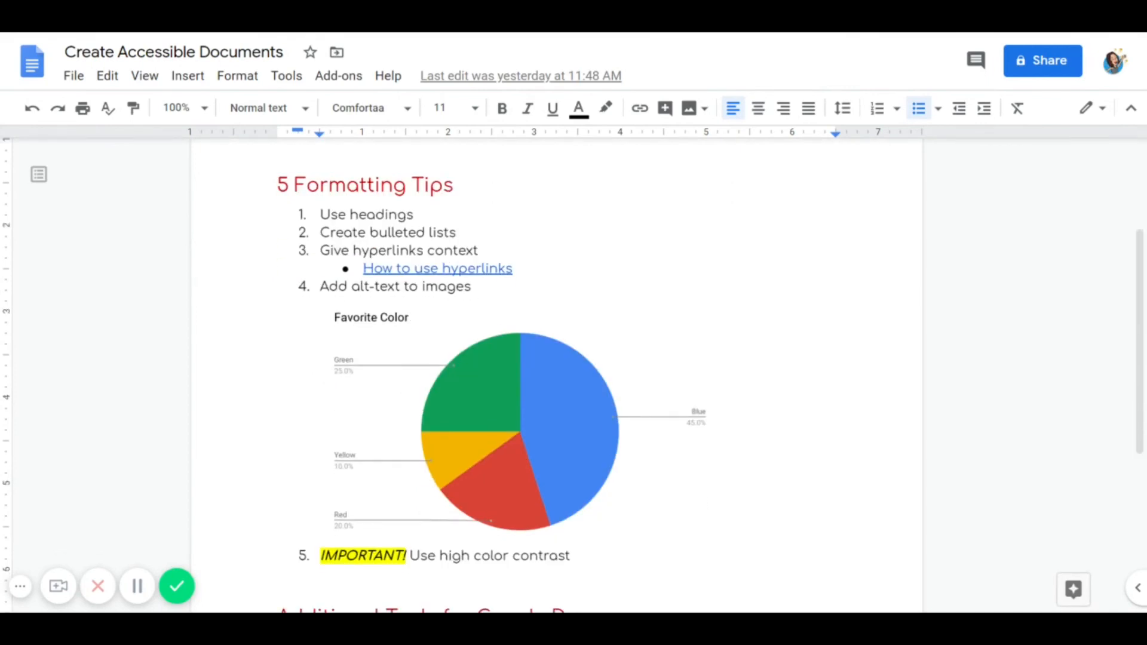
drag(364, 268, 512, 268)
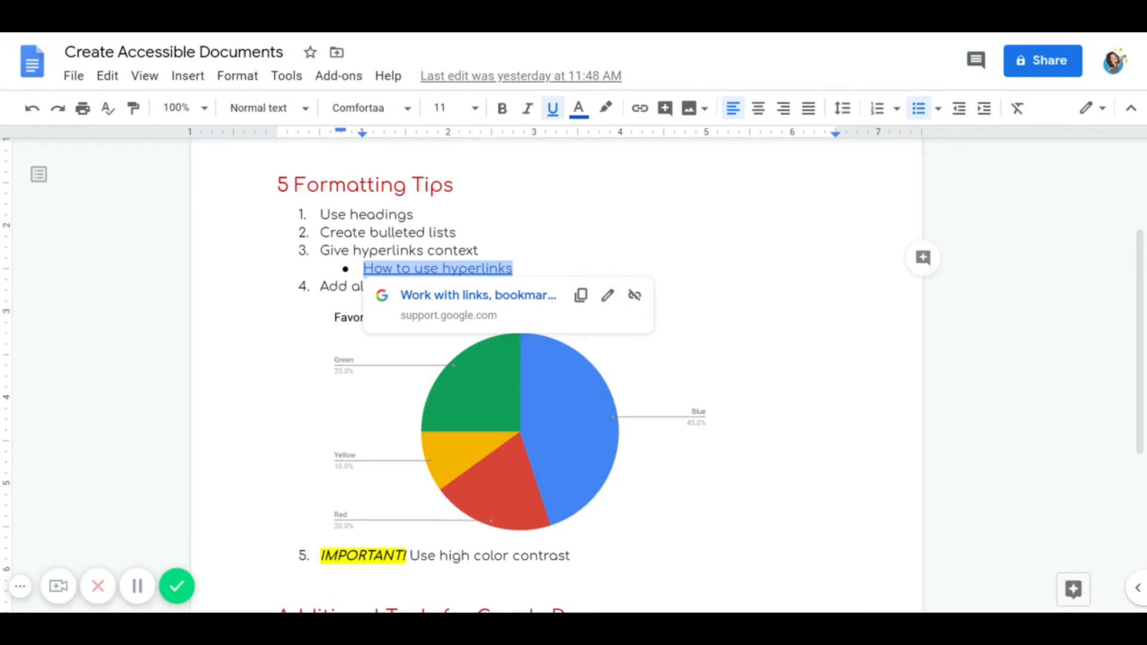
right_click(512, 281)
click(576, 452)
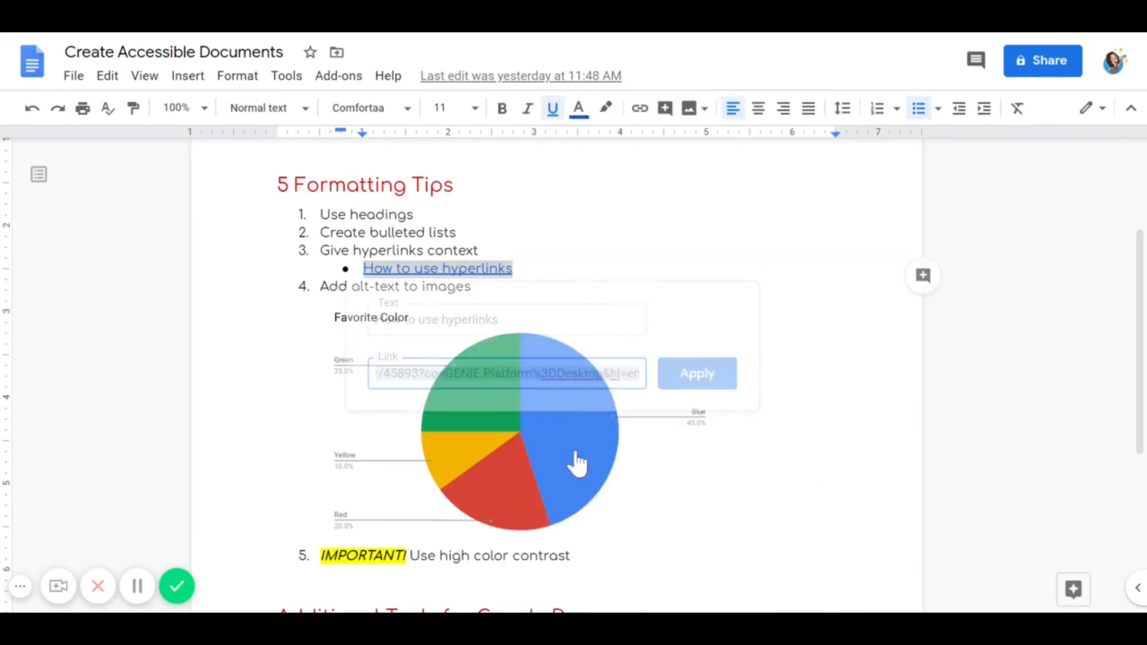
click(691, 375)
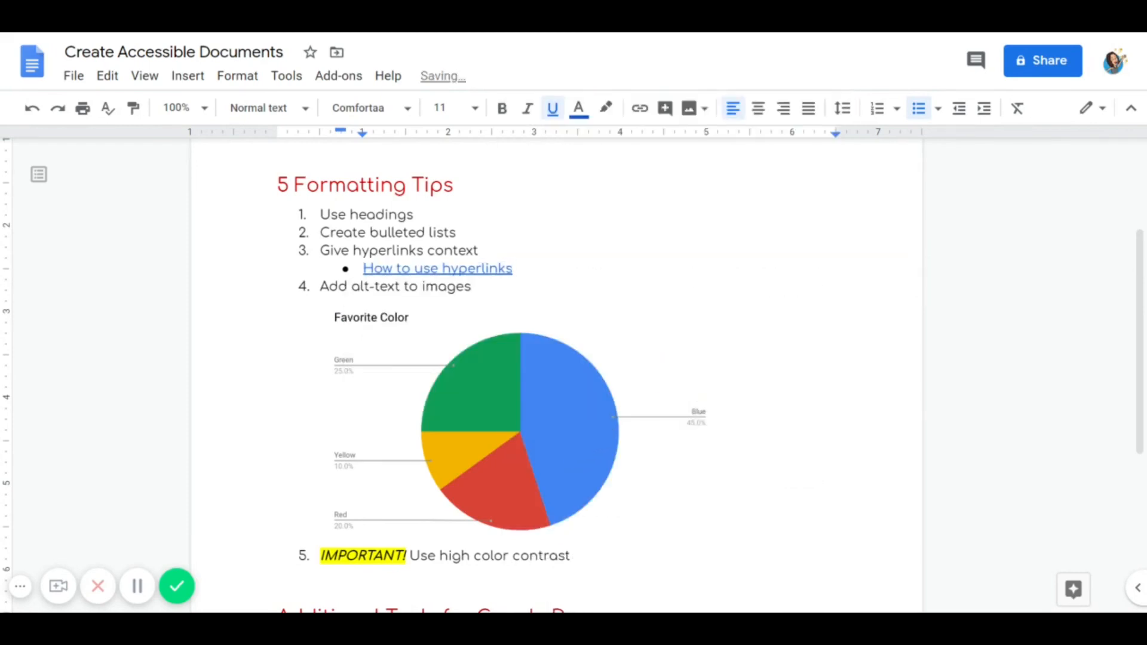
click(521, 418)
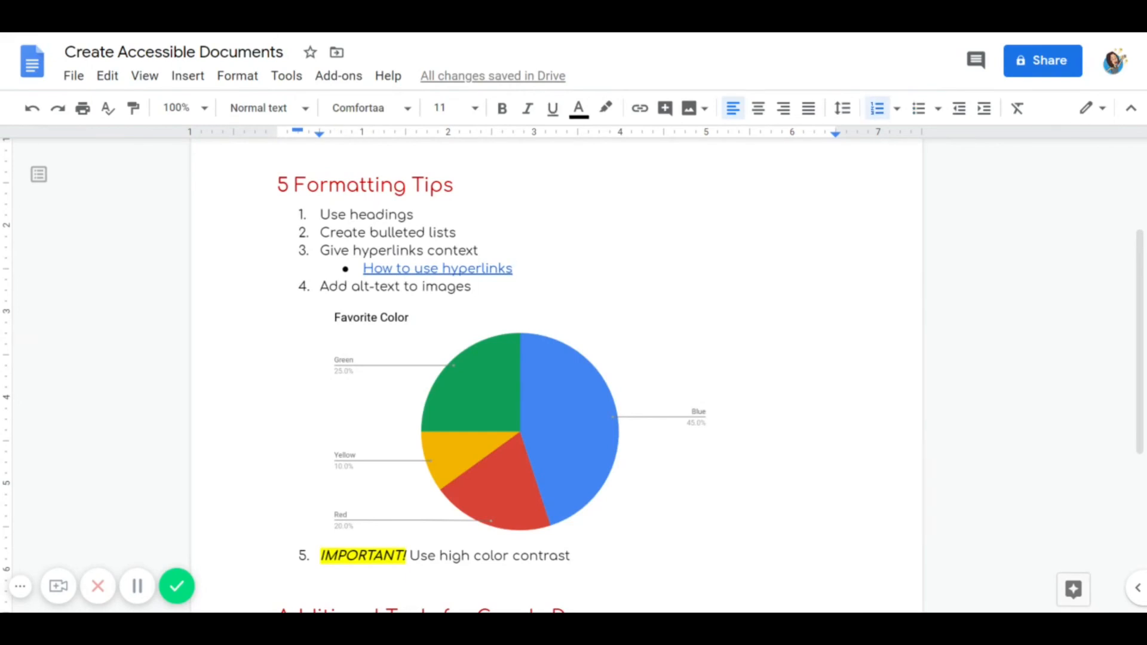
Step: Review the alt text title and description of the Favorite Color pie chart without changing them
click(513, 375)
right_click(514, 375)
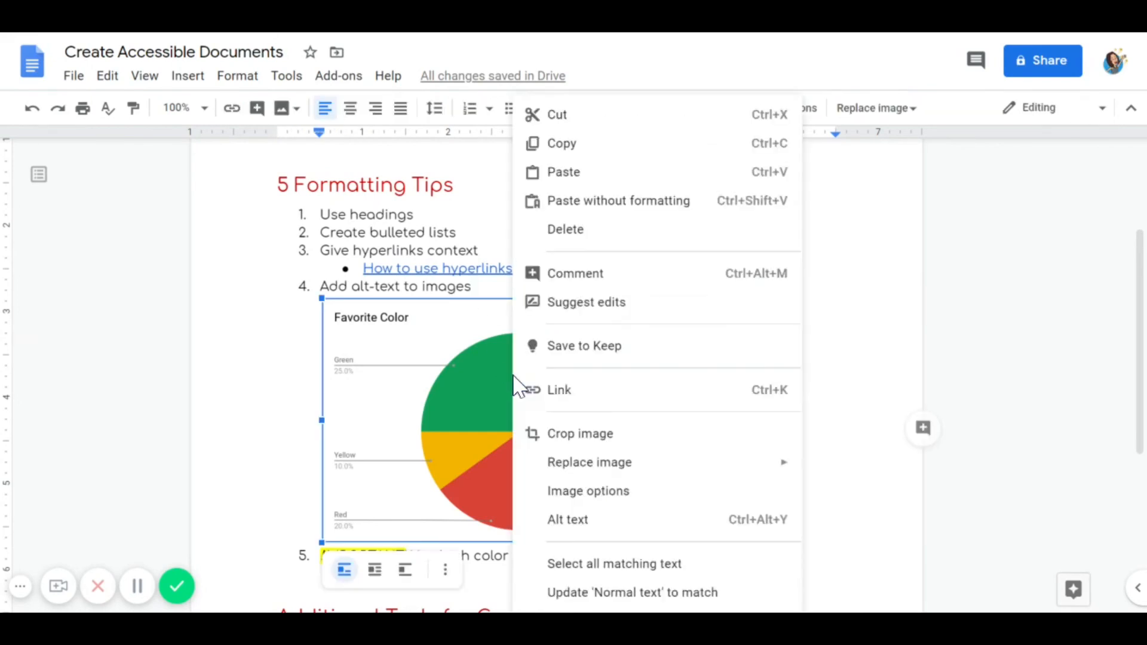
click(586, 524)
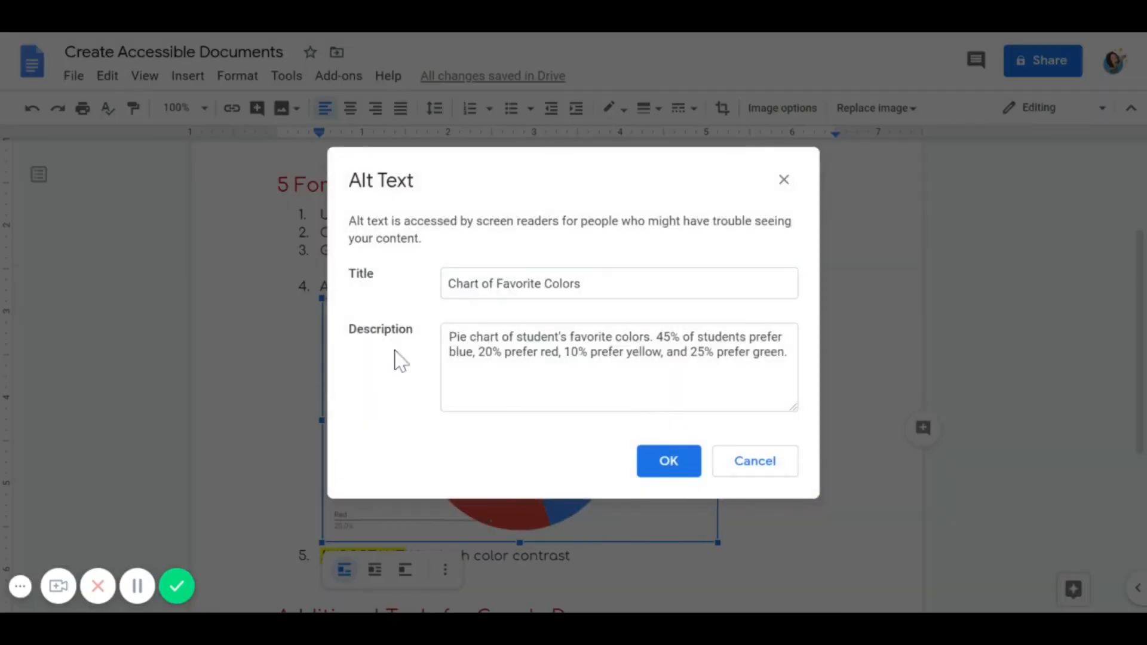
click(661, 475)
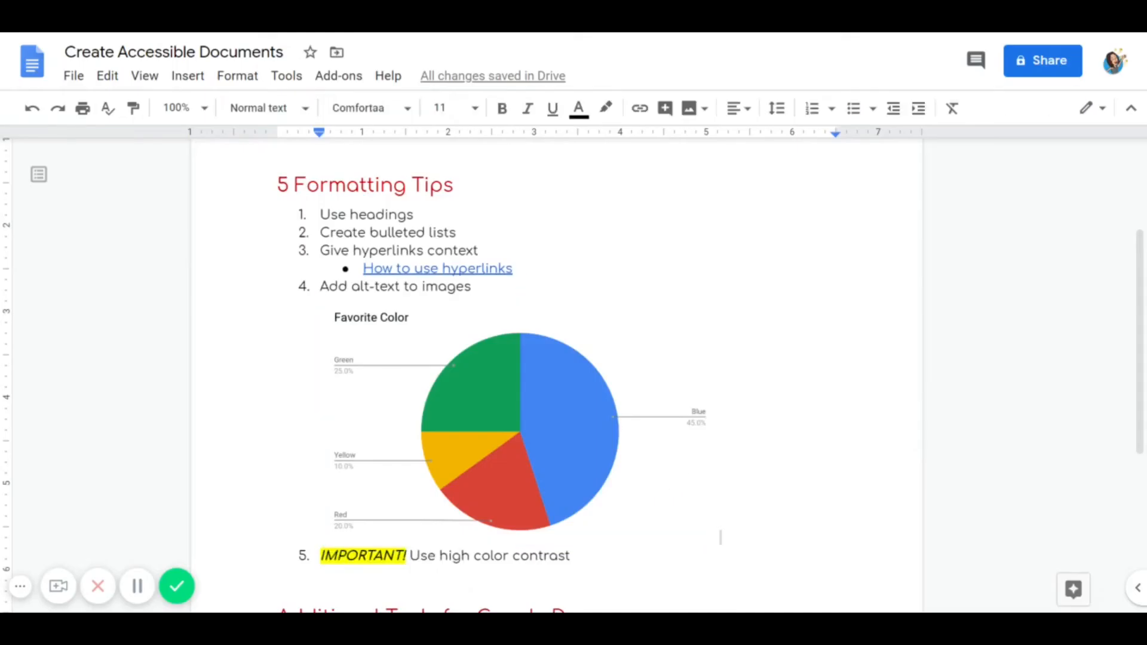
Step: Inspect the emphasis and highlight color of "IMPORTANT!" in tip 5 without changing it
scroll(555, 388, down, 1)
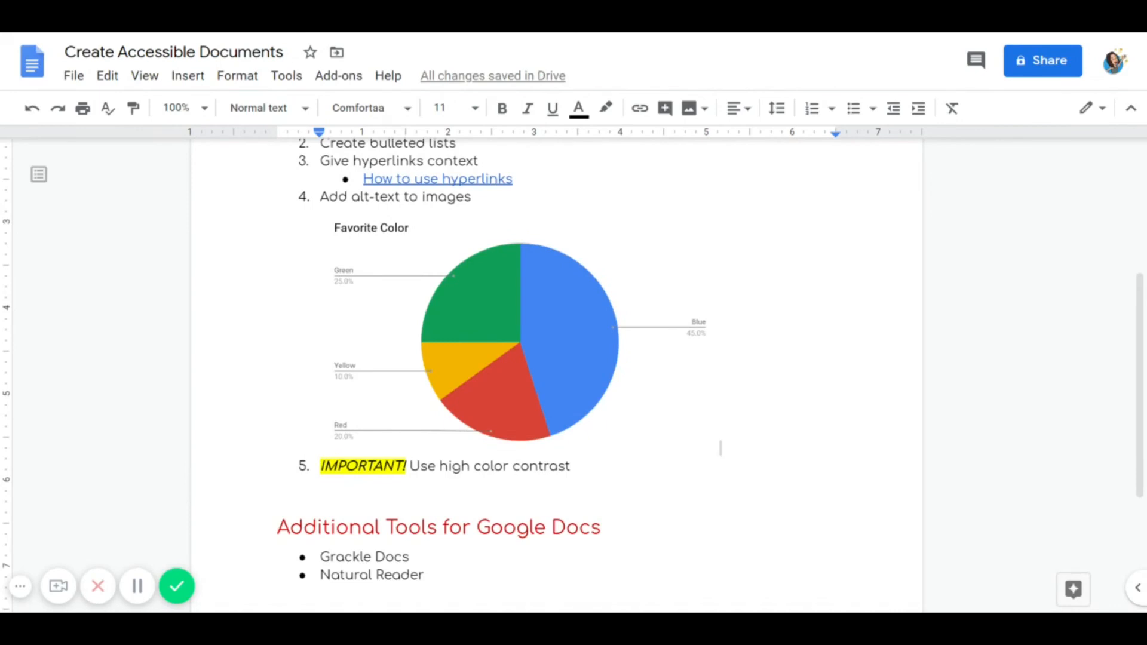
drag(321, 467, 407, 466)
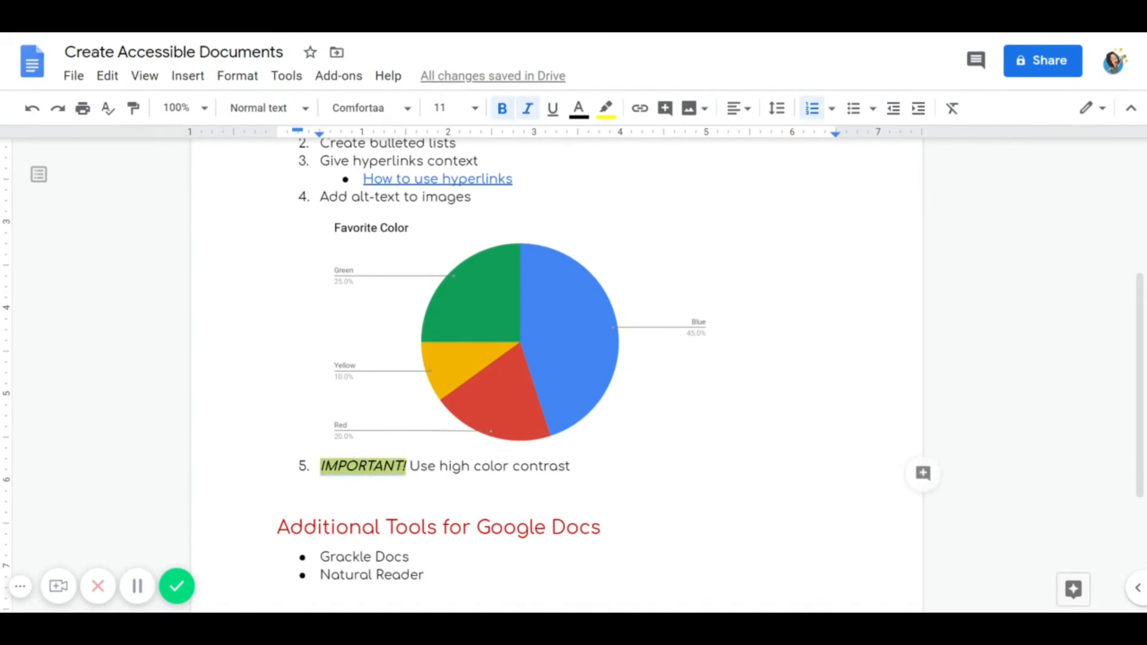
click(606, 108)
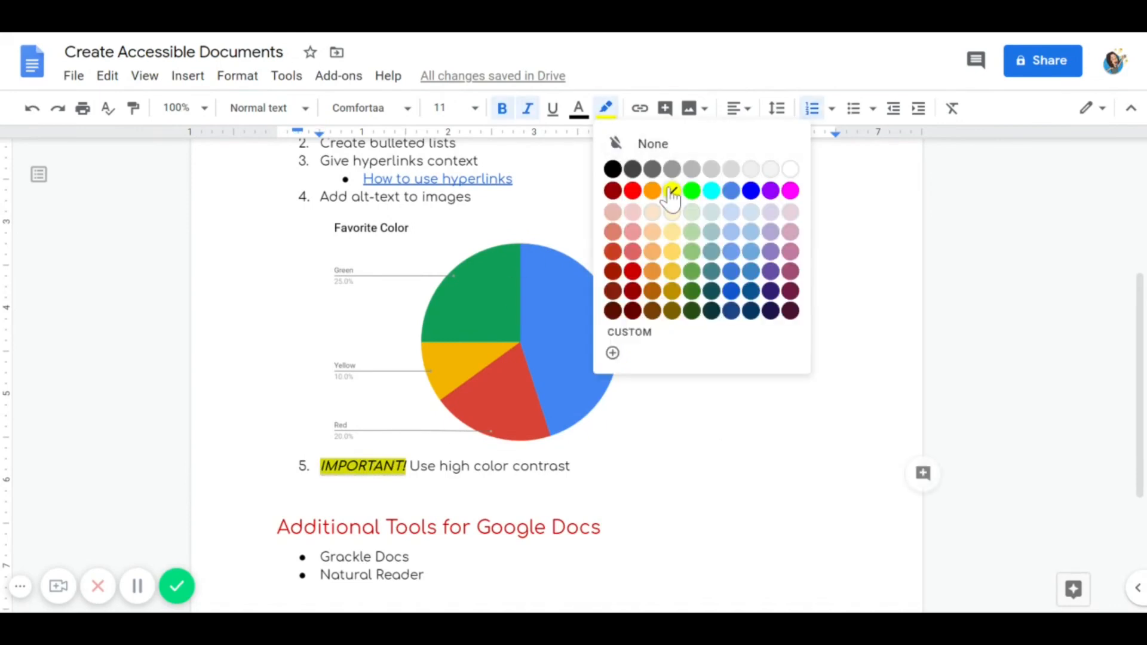
click(571, 466)
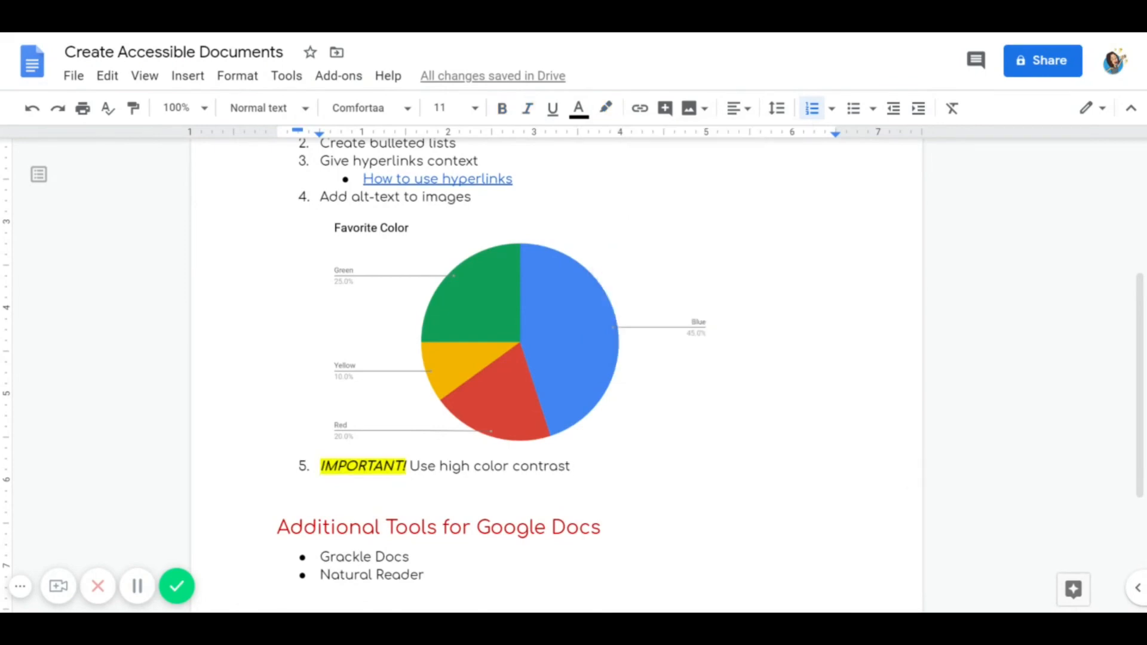
drag(344, 466, 409, 466)
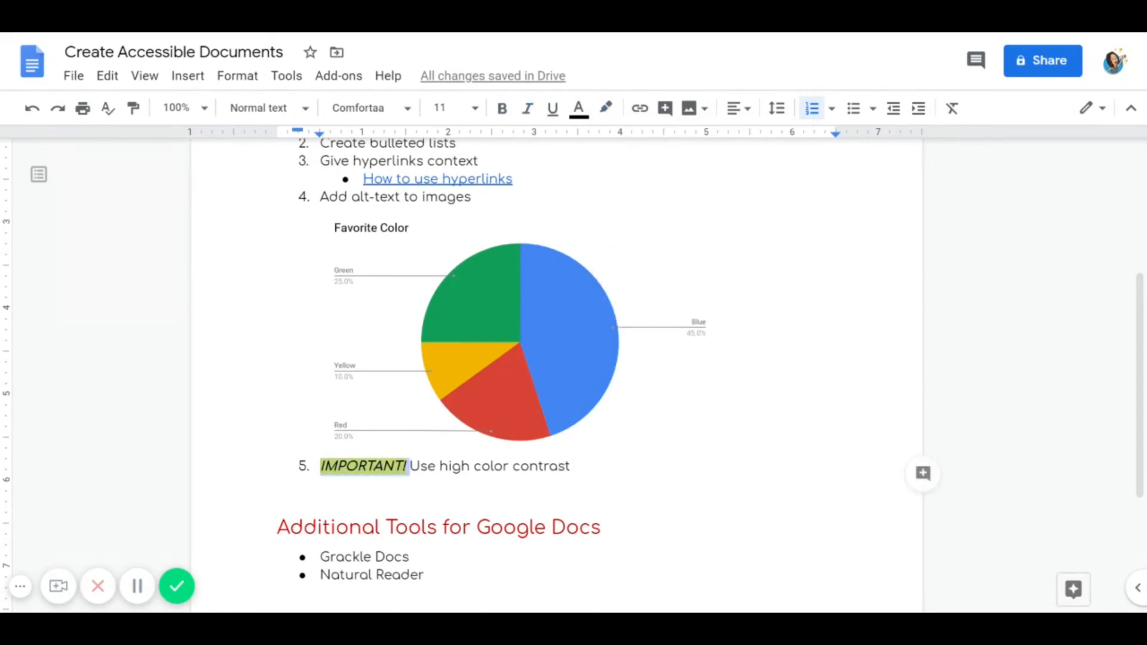
click(570, 466)
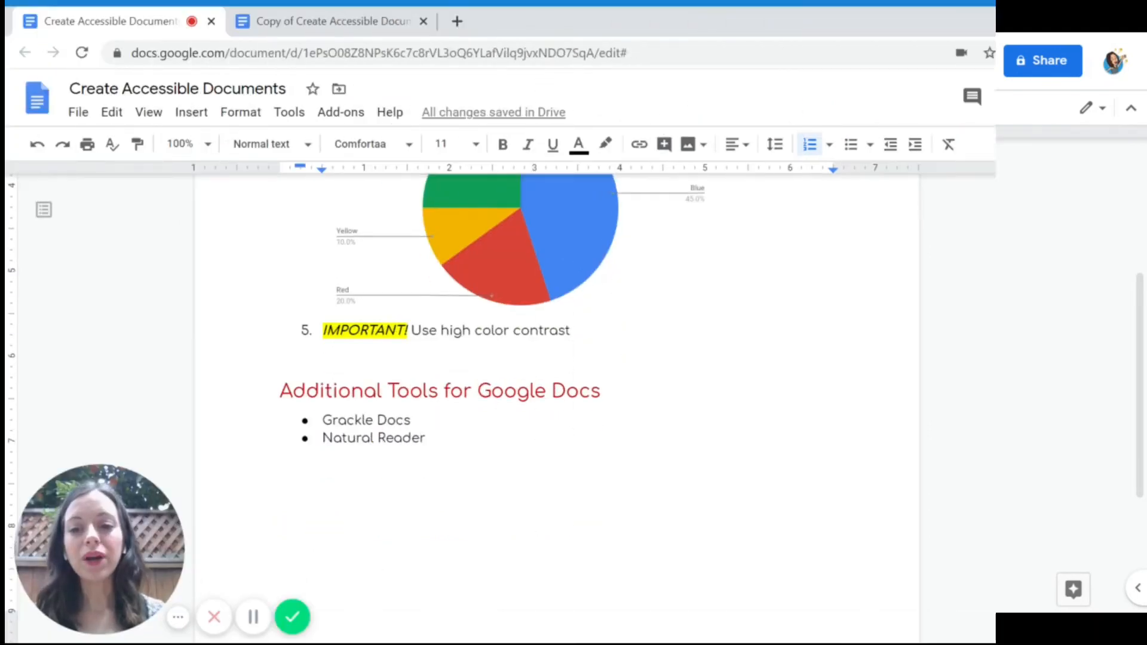
Step: Switch to the "Copy of Create Accessible Documents" document and launch the Grackle Docs add-on on it
scroll(556, 358, down, 1)
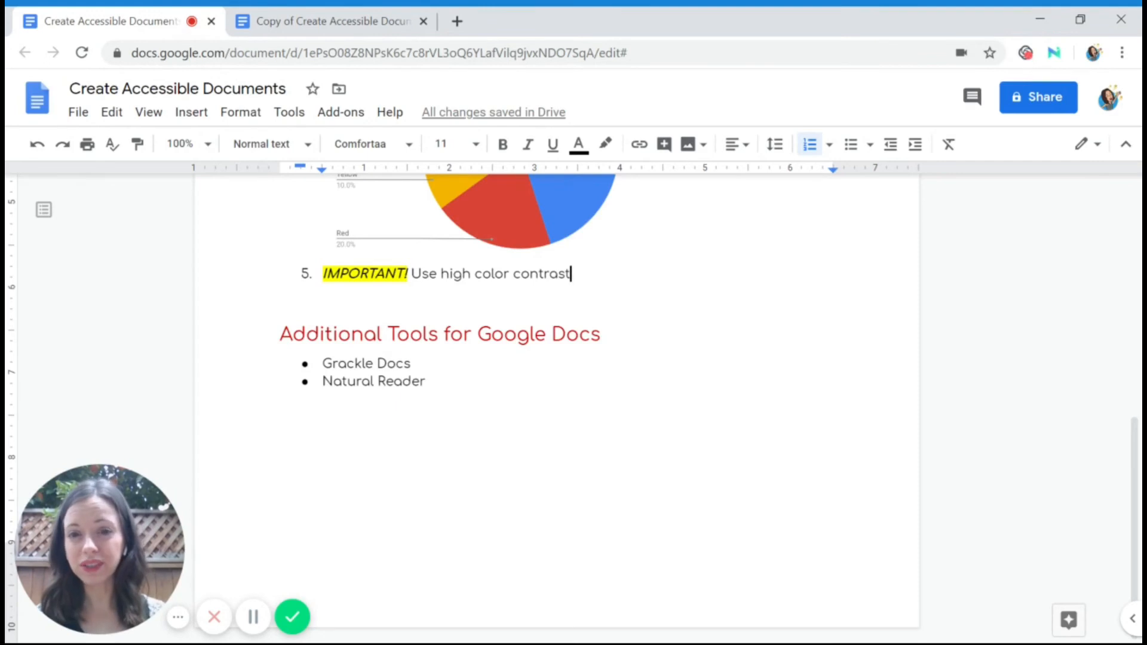
key(alt+Tab)
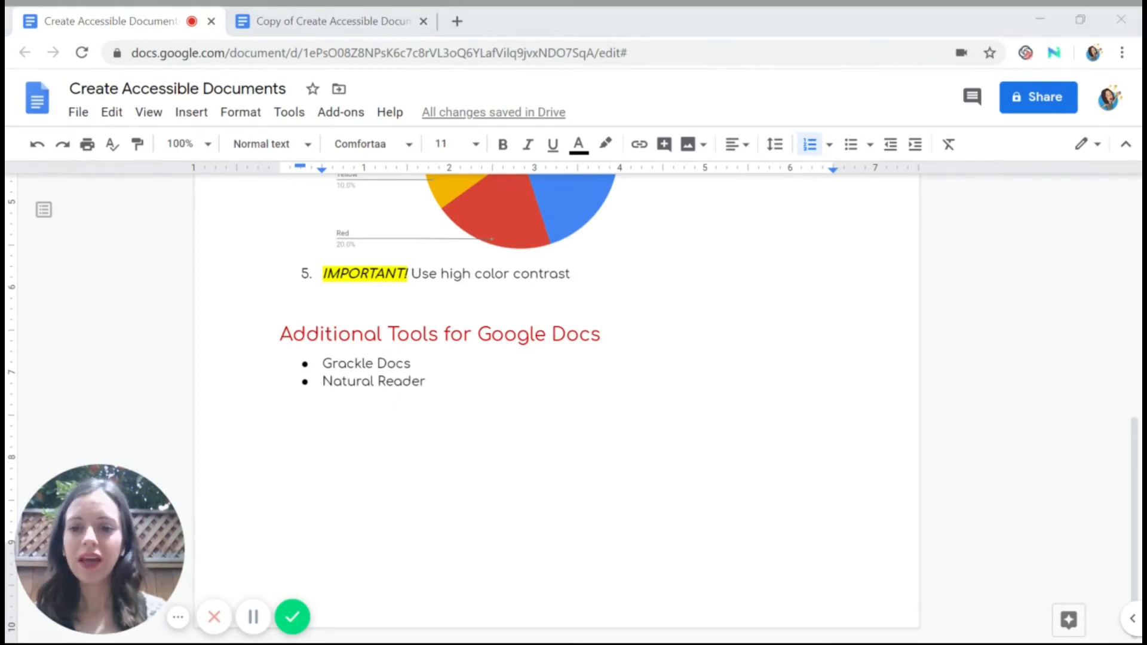
drag(323, 363, 417, 363)
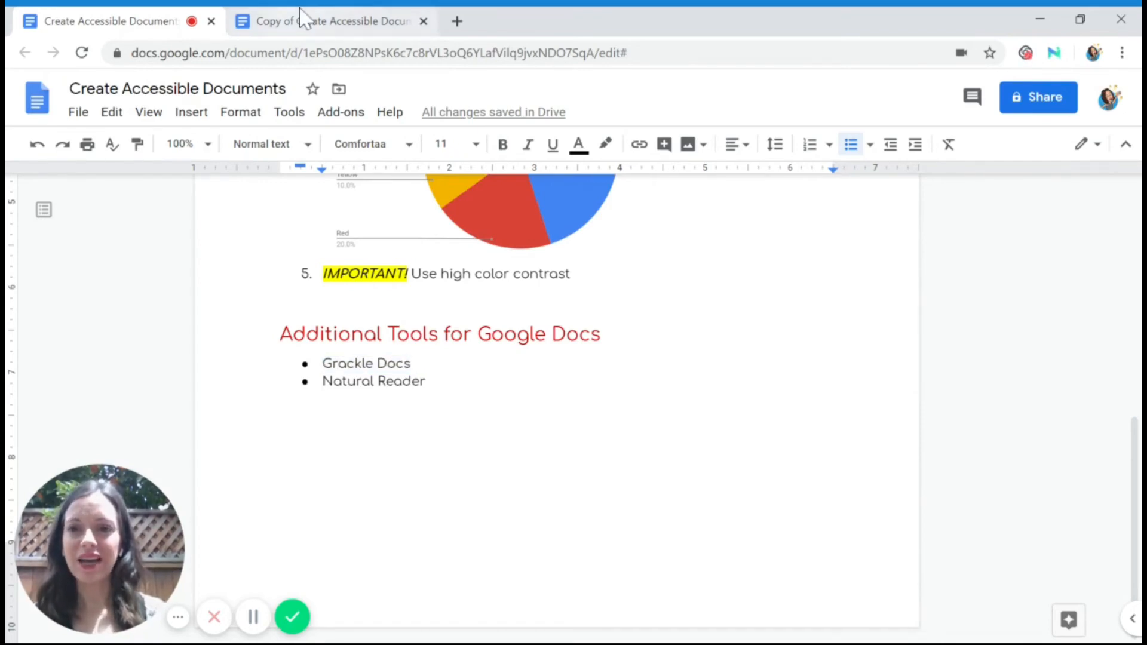
click(303, 24)
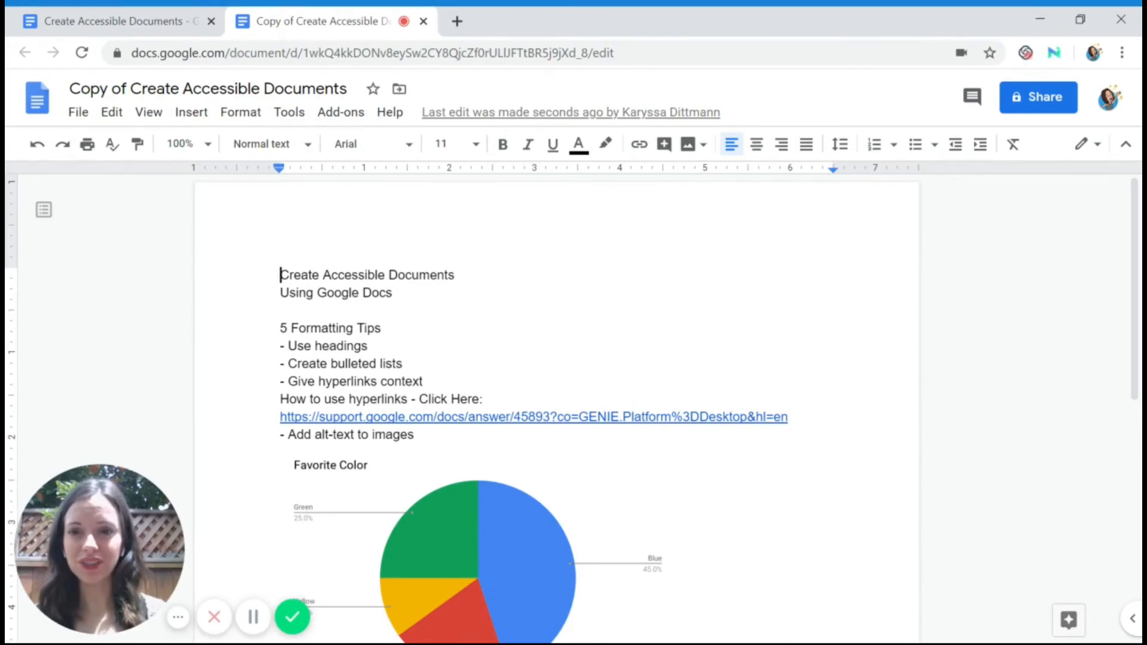
click(330, 122)
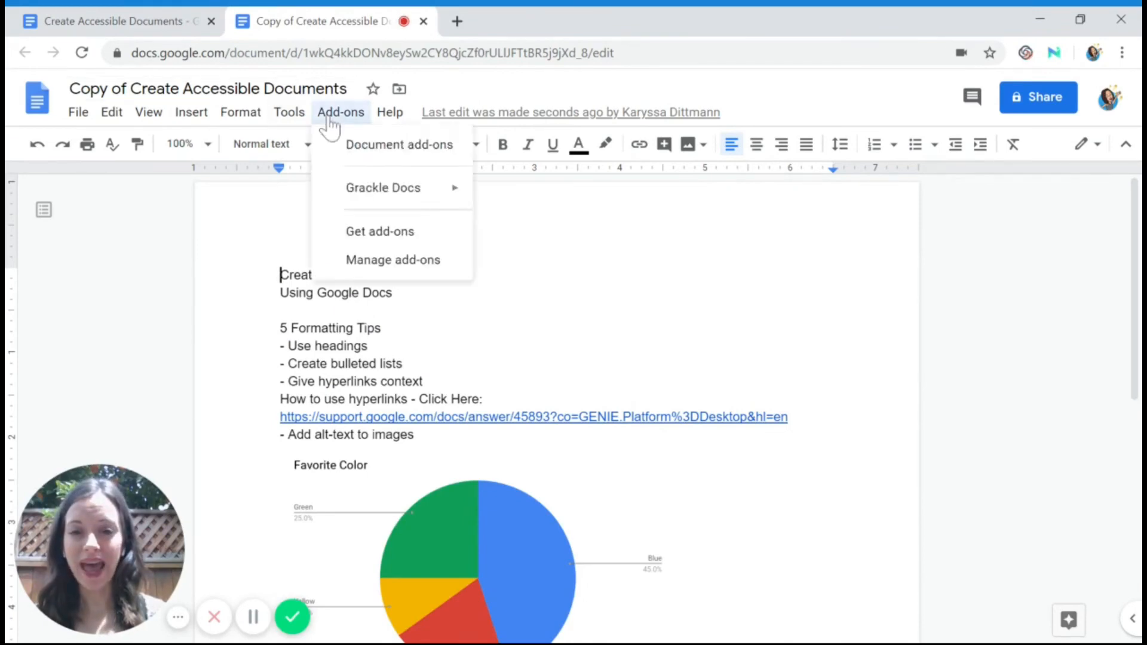
mouse_move(354, 199)
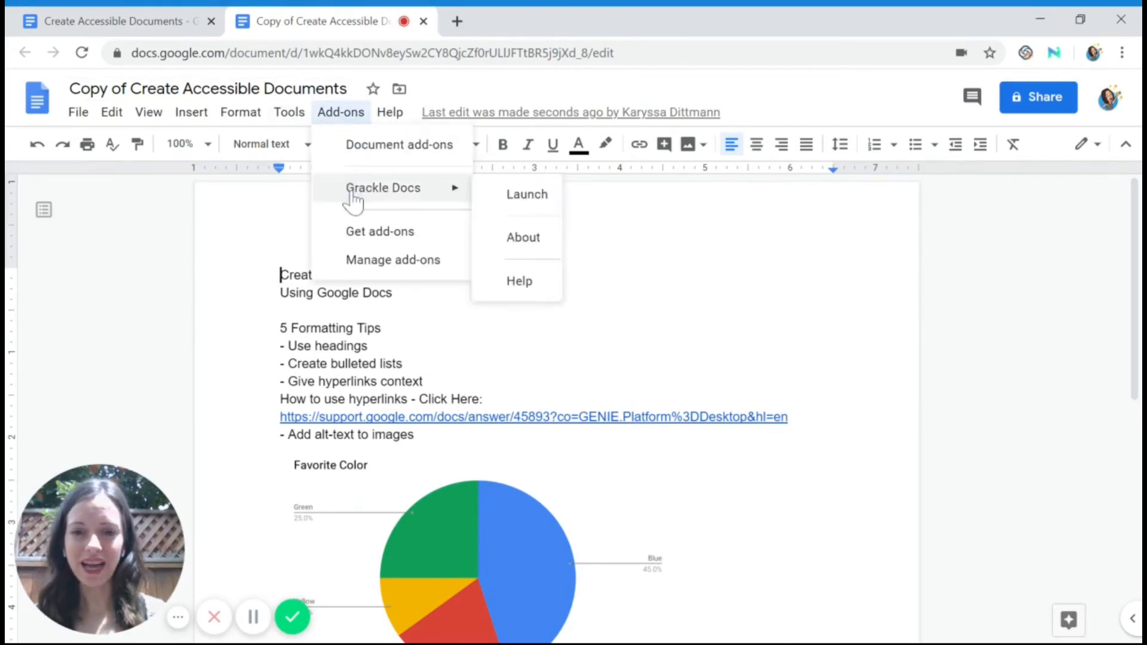
click(532, 209)
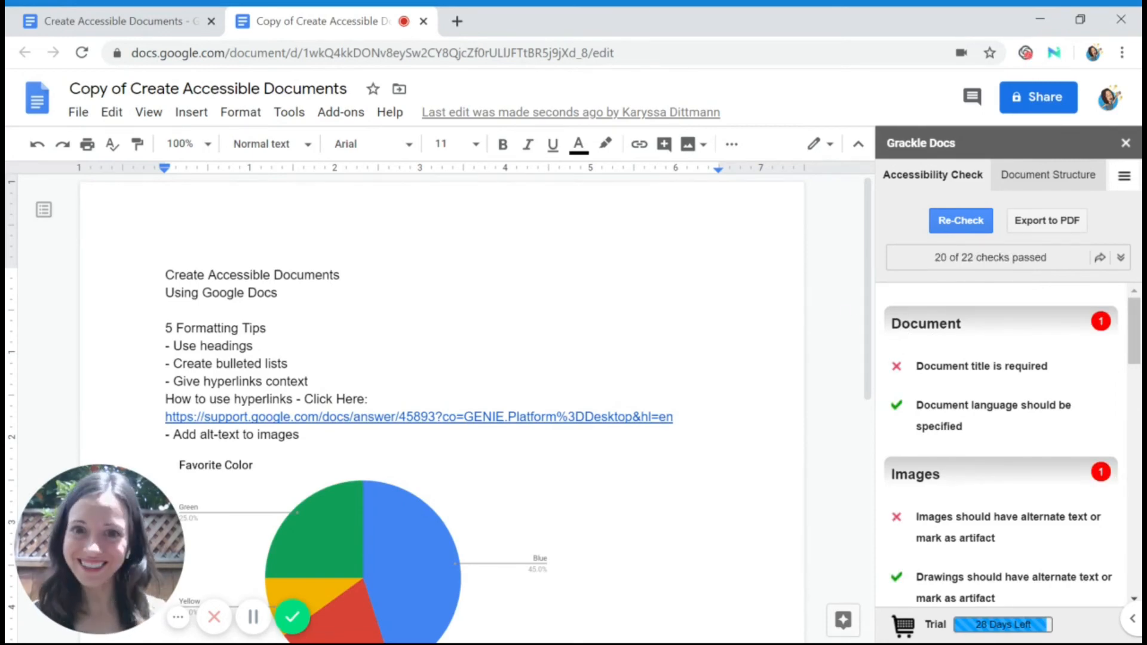
Step: Examine the Grackle Docs accessibility check results for document, images, headings, tables, landmarks and contents
scroll(950, 335, down, 2)
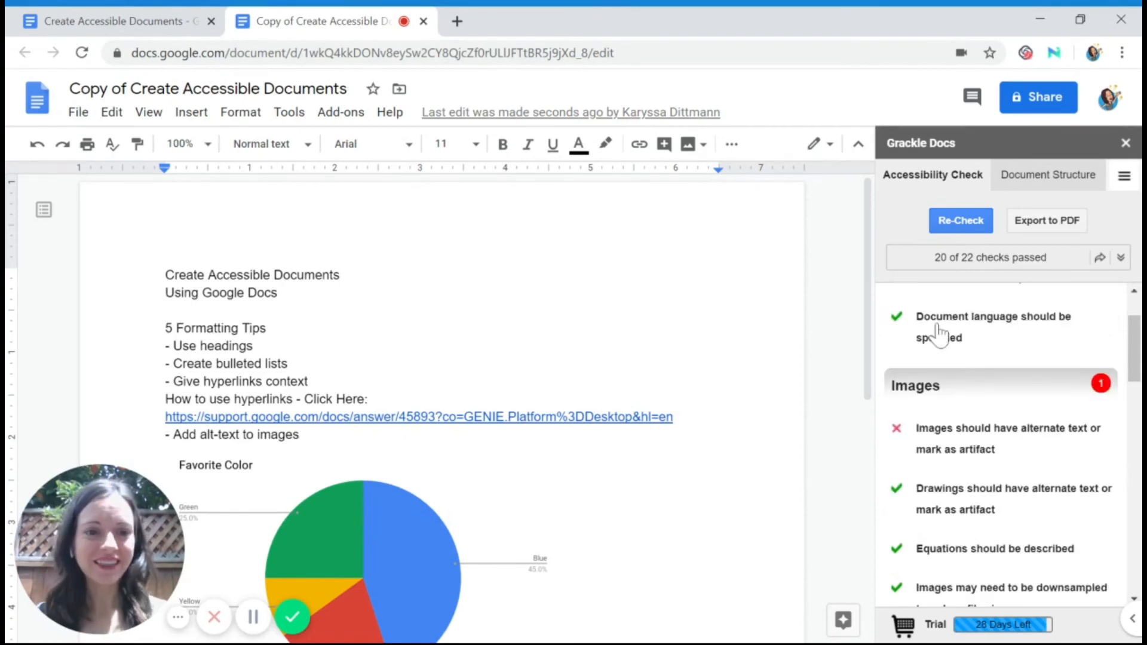
scroll(947, 340, up, 2)
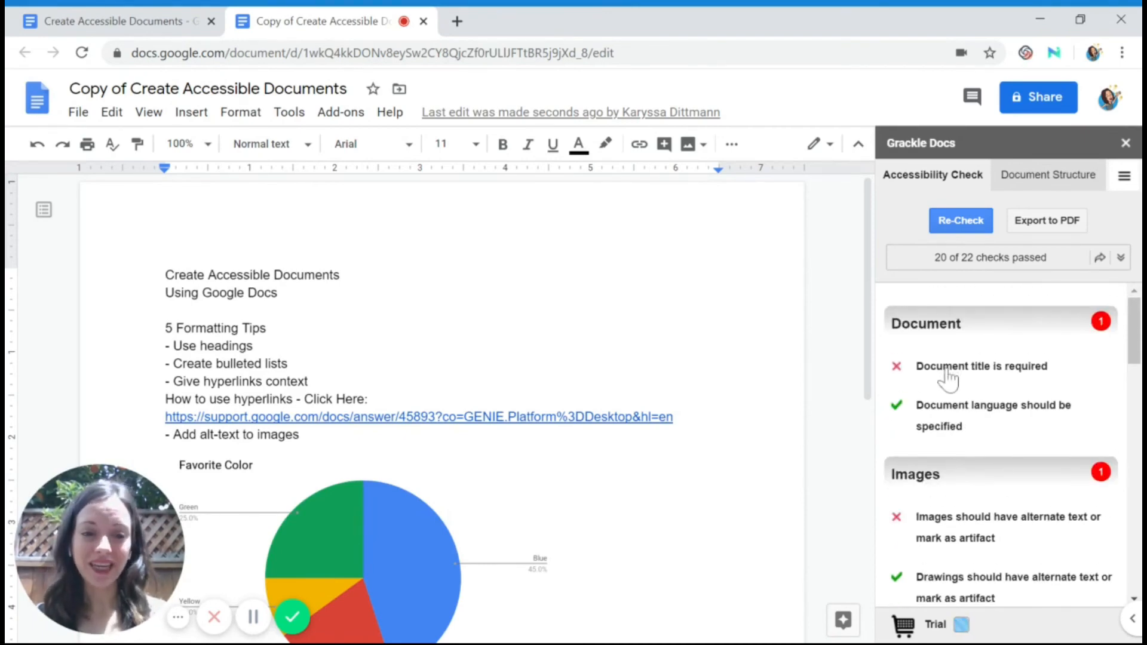
scroll(949, 376, down, 3)
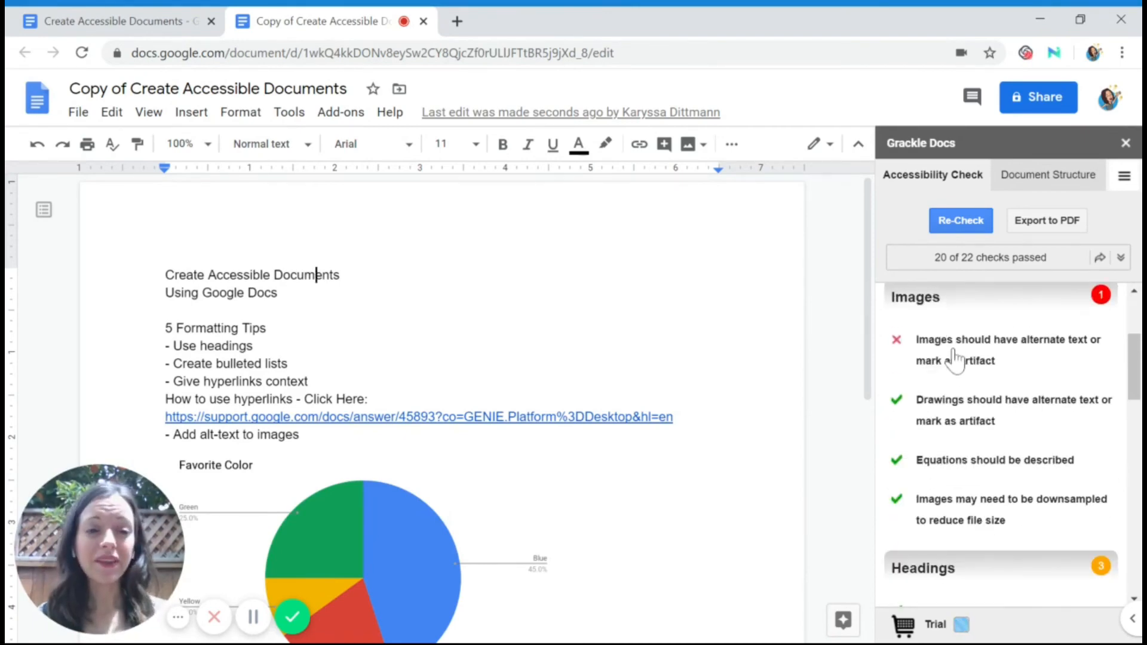
scroll(370, 385, down, 3)
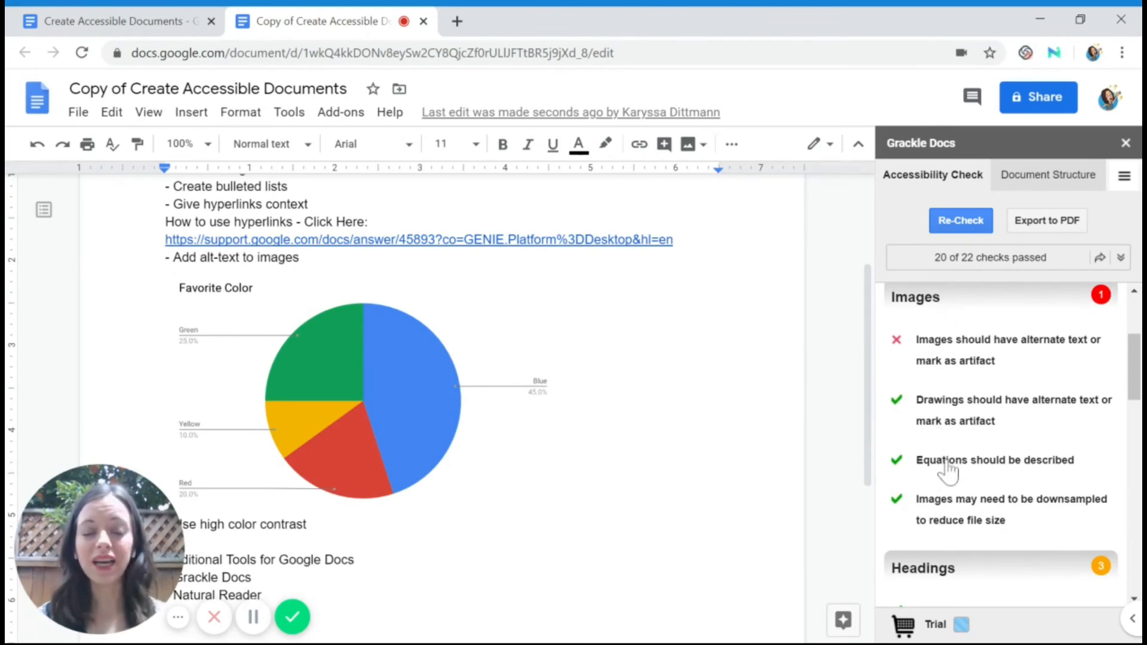
scroll(951, 494, down, 2)
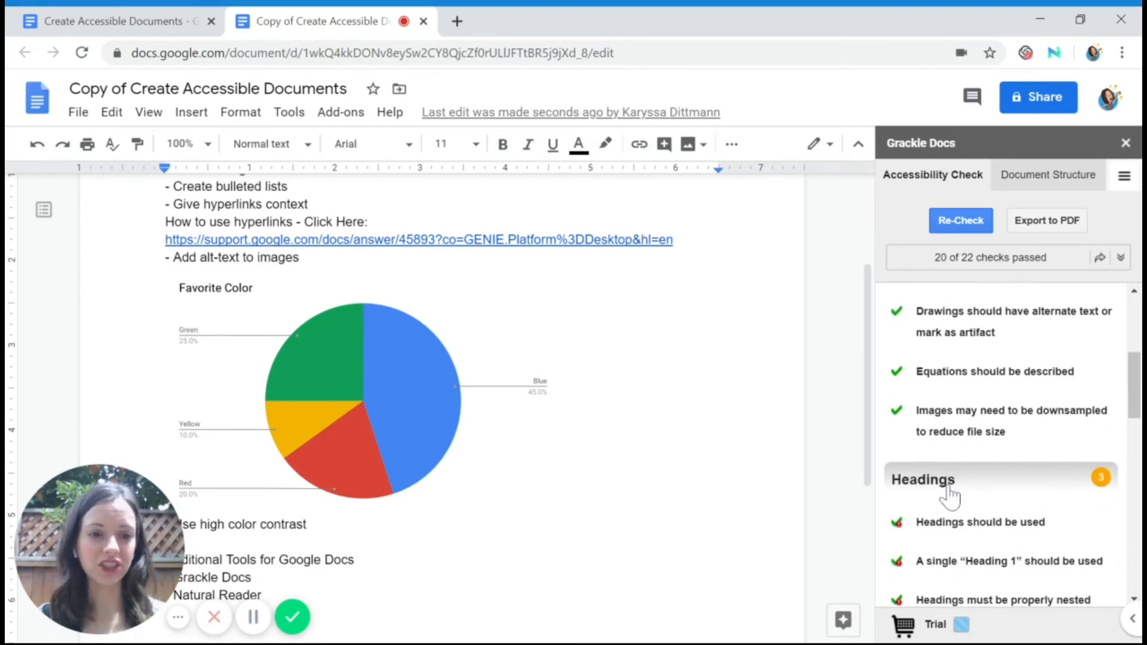
scroll(954, 492, down, 3)
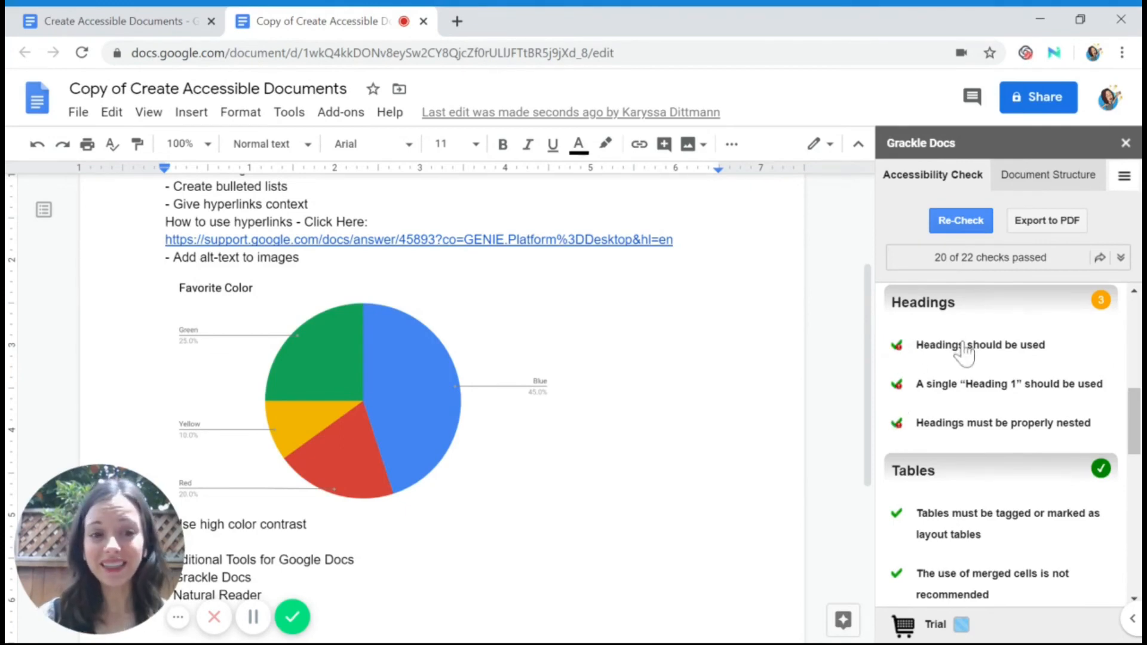
scroll(926, 308, down, 3)
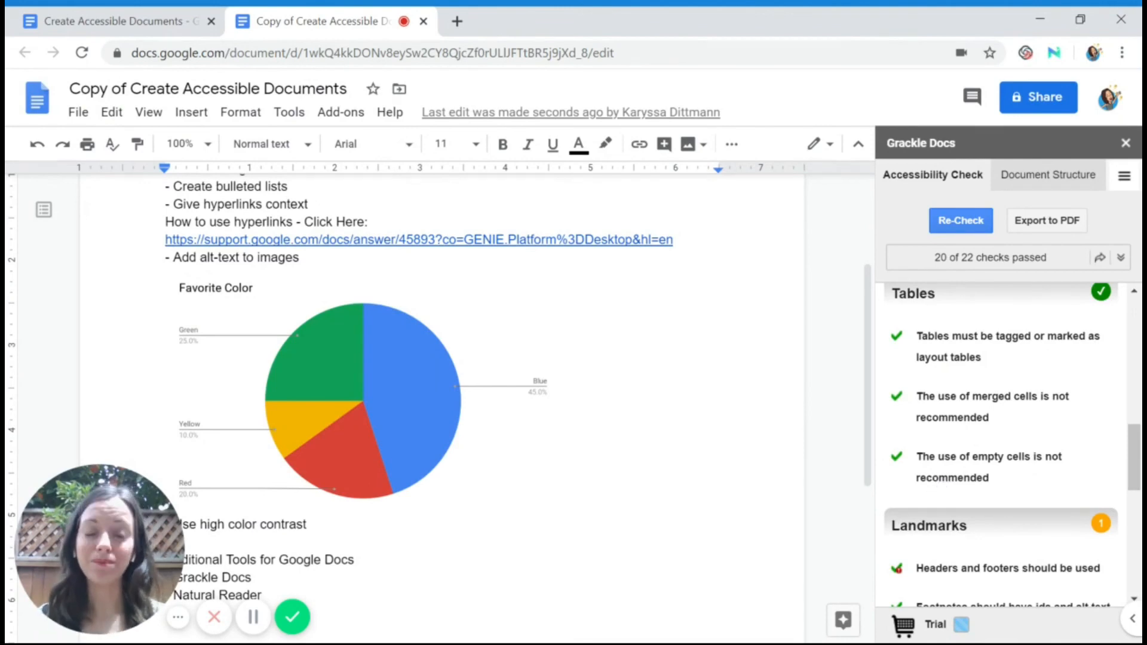
scroll(948, 477, down, 3)
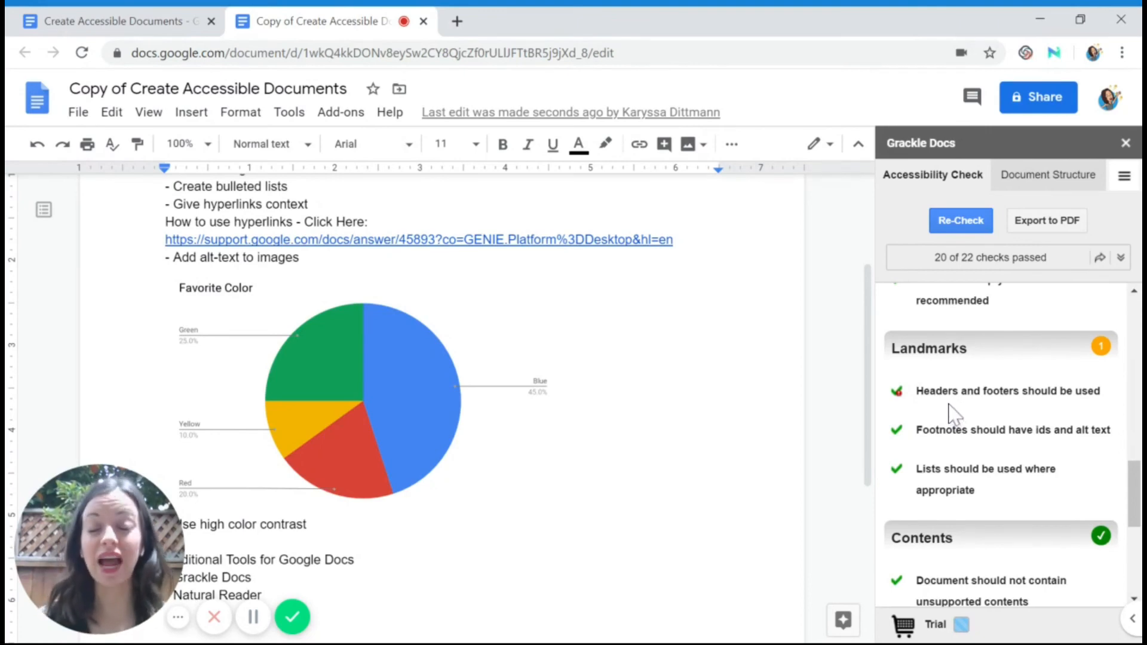
scroll(953, 418, down, 5)
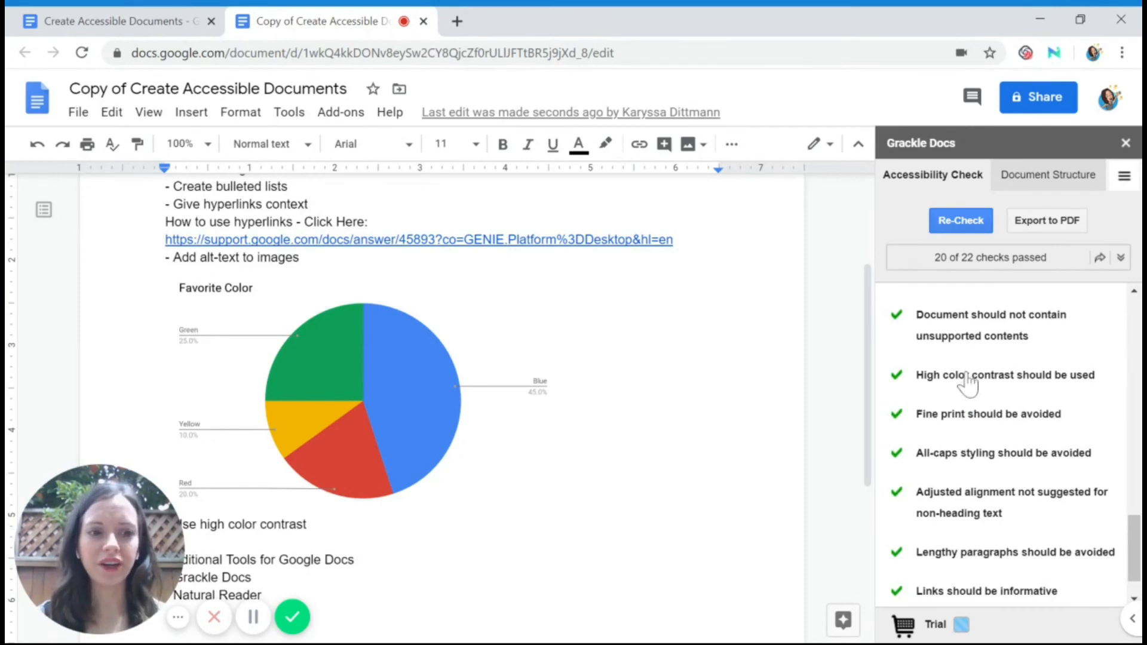
scroll(969, 383, down, 1)
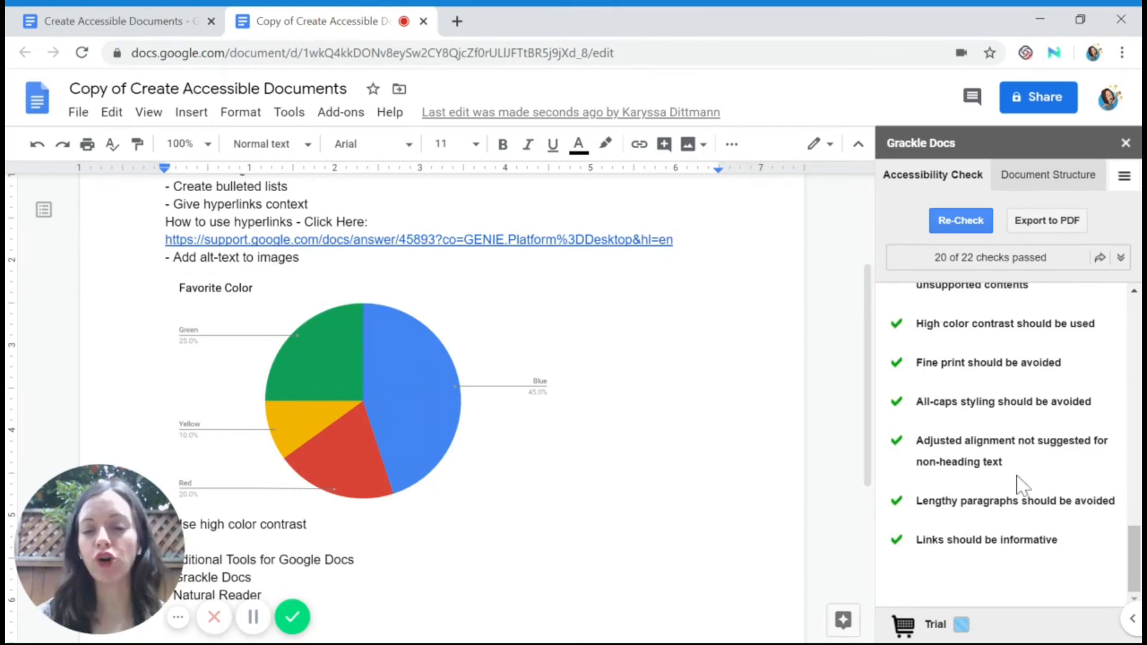
Step: Close the Grackle Docs accessibility check and switch back to the original "Create Accessible Documents" document
scroll(1018, 481, up, 10)
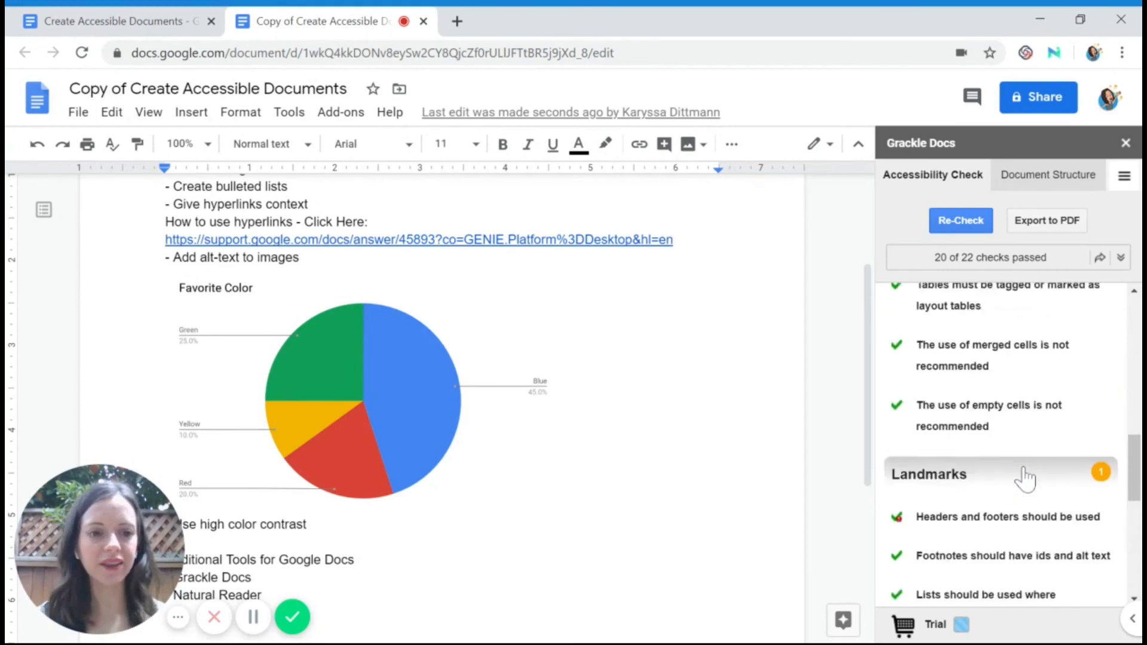
scroll(1009, 335, up, 5)
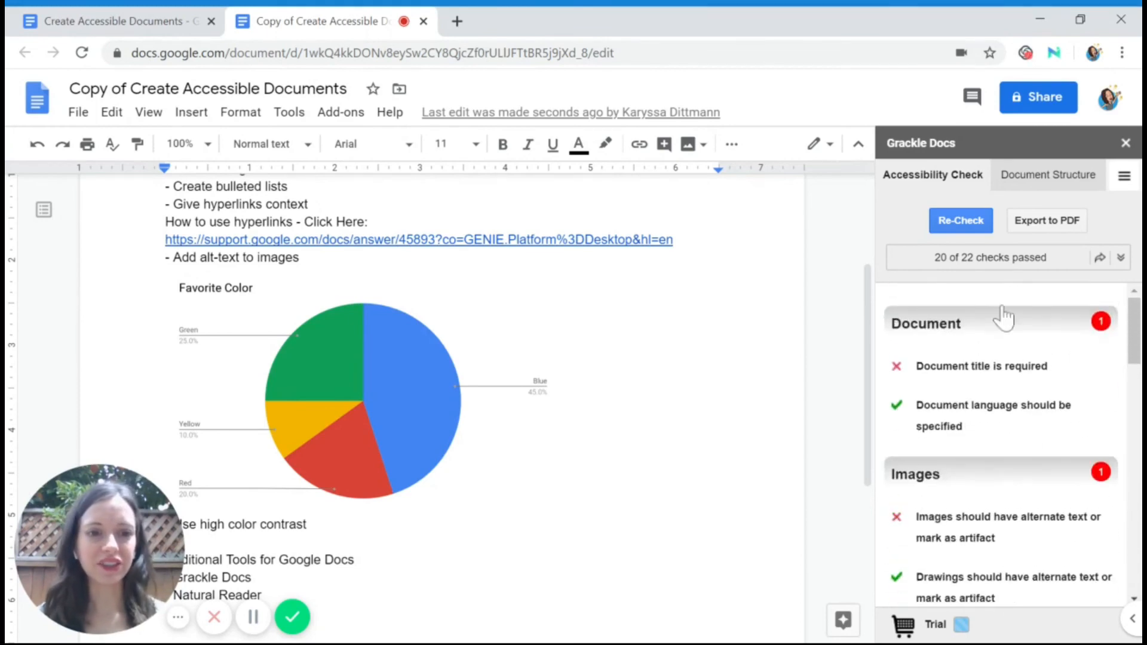
click(1126, 143)
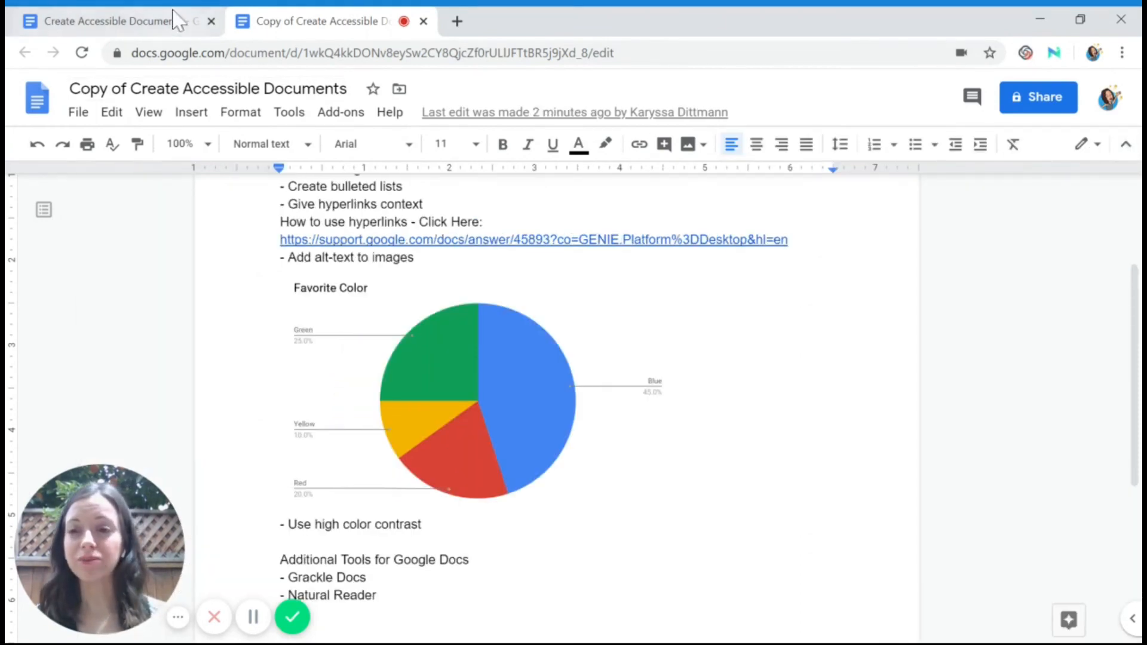
click(133, 24)
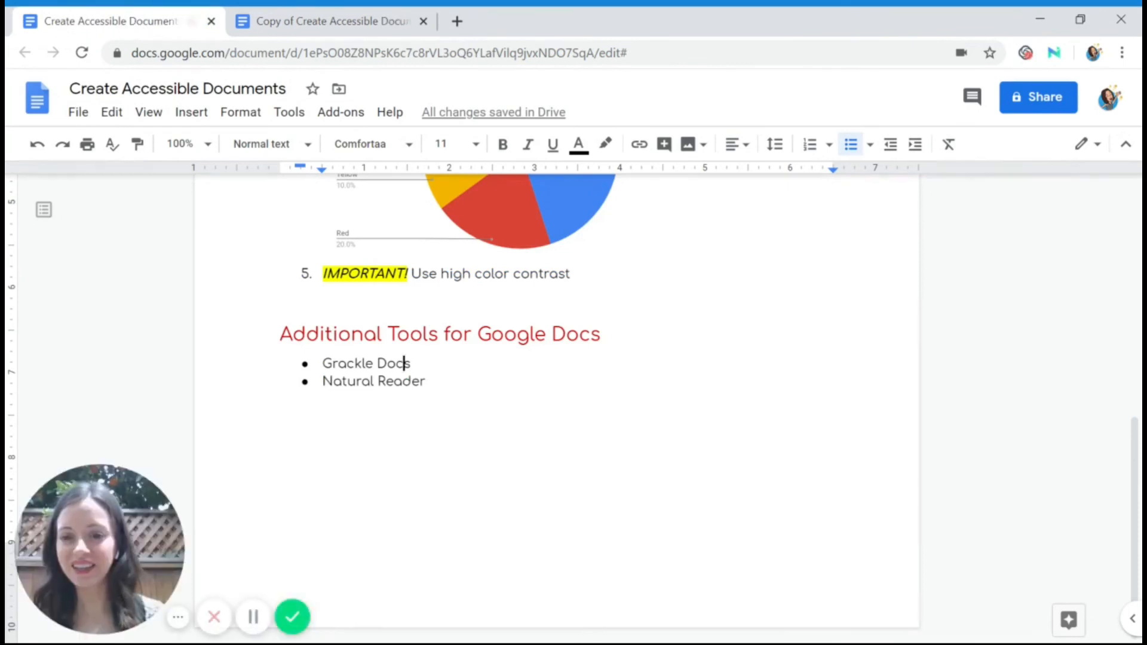
Step: Launch the Grackle Docs add-on to run its accessibility check on the original "Create Accessible Documents" document
scroll(556, 409, up, 6)
click(340, 114)
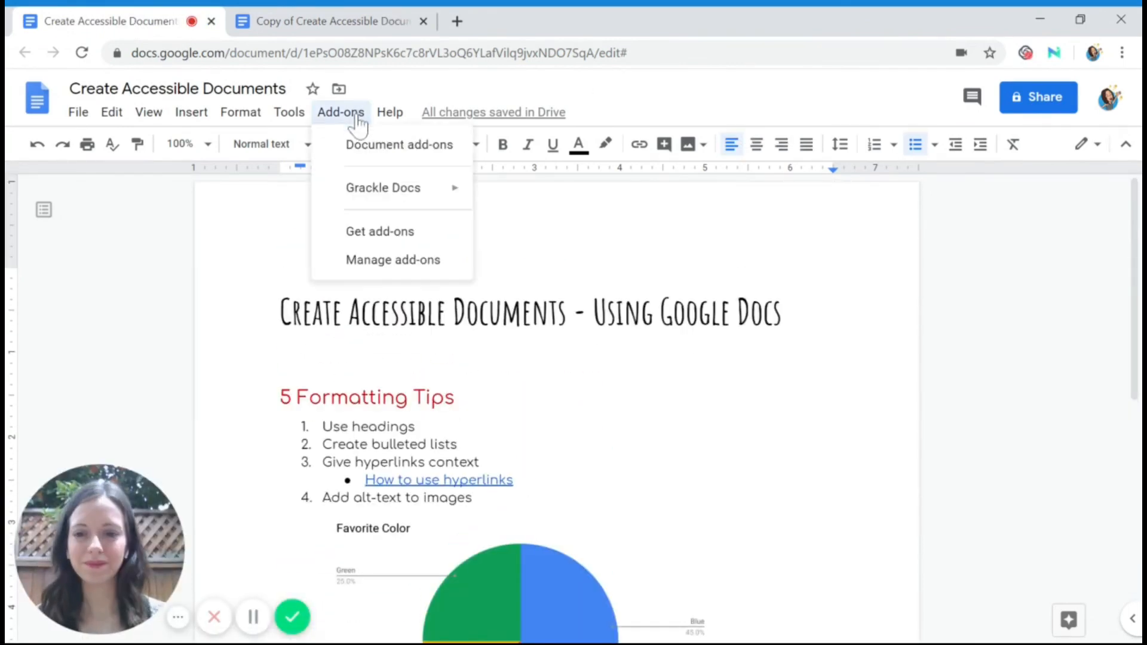
mouse_move(369, 188)
click(536, 203)
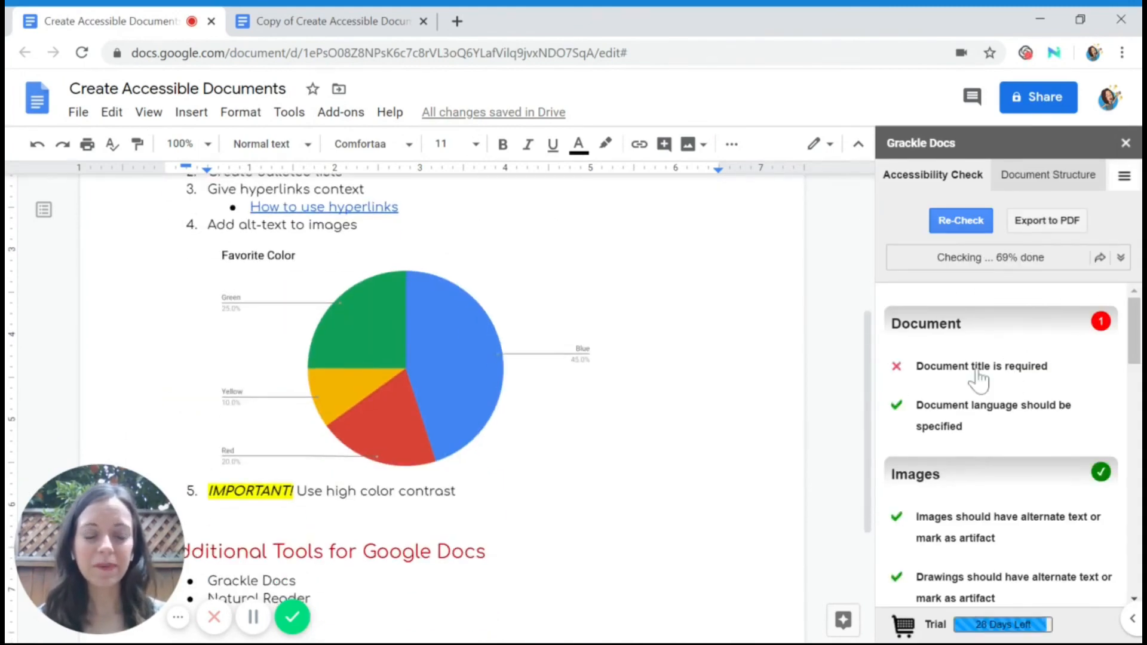
Step: Examine the Grackle Docs check results for document, images, headings, tables and landmarks, and close the checker
scroll(530, 302, up, 5)
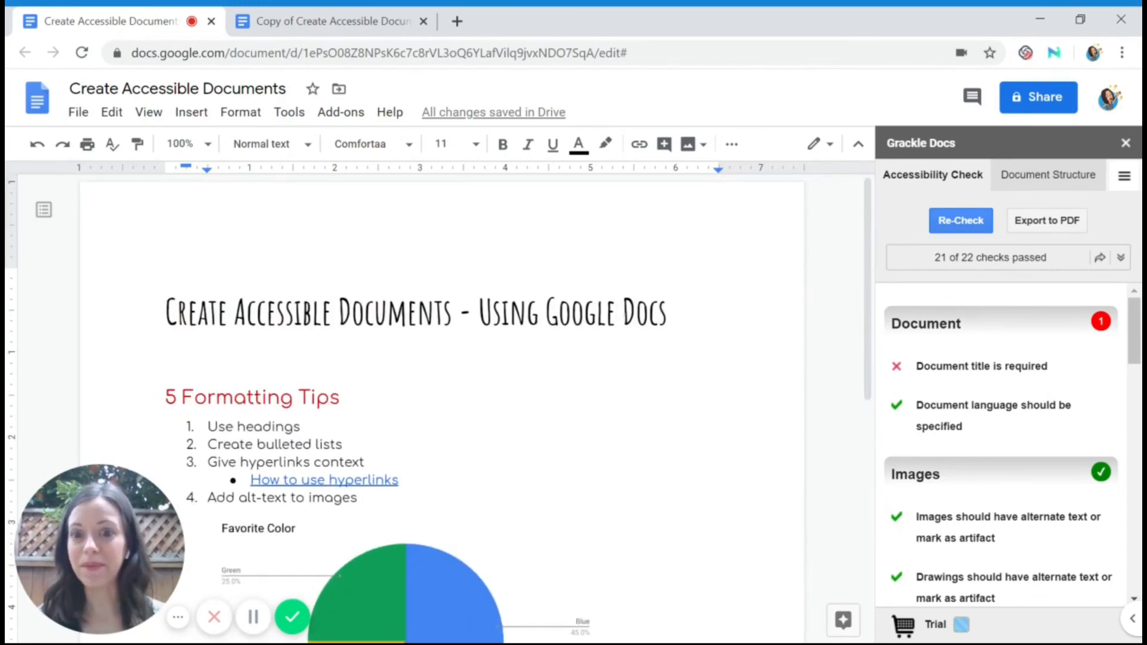
scroll(945, 359, down, 3)
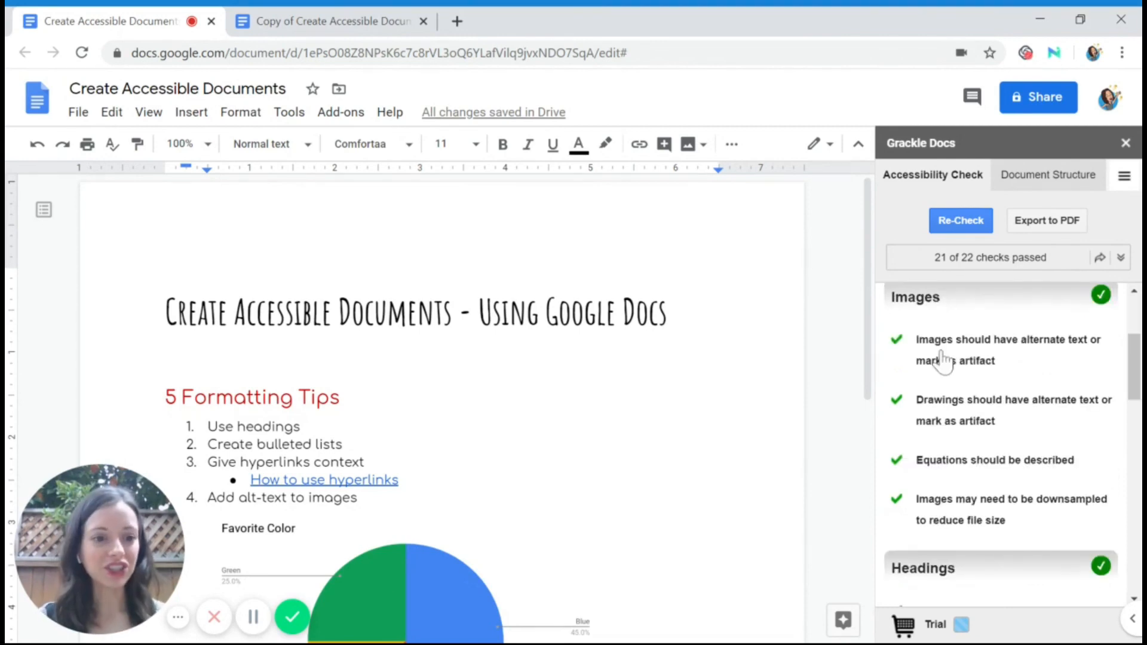
scroll(942, 359, down, 5)
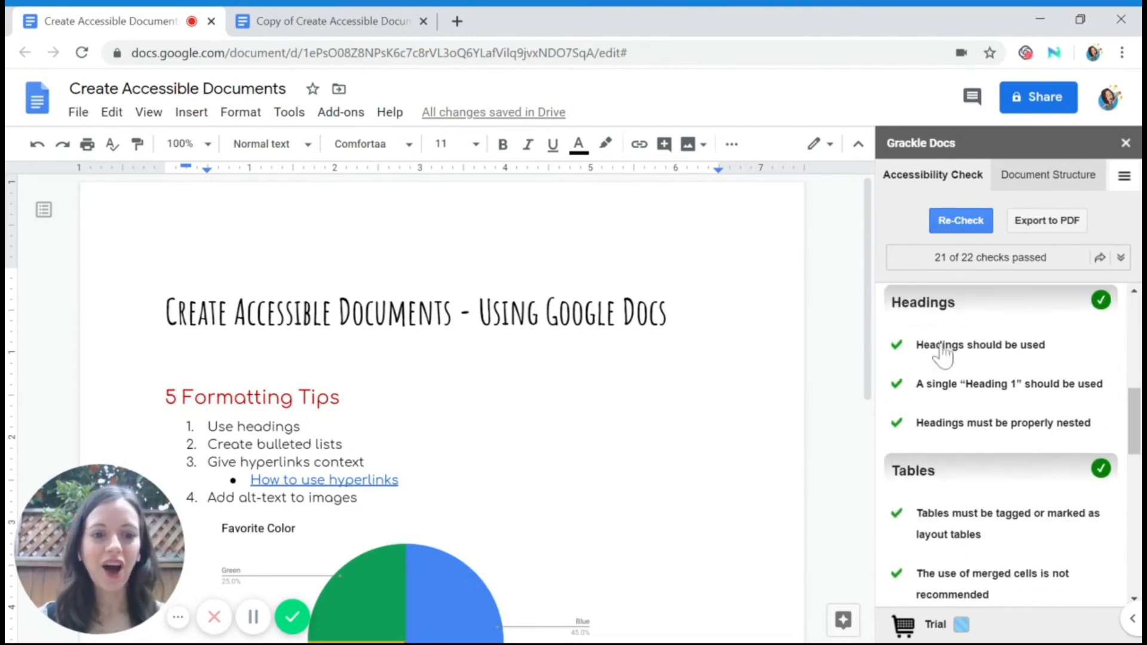
scroll(943, 424, down, 5)
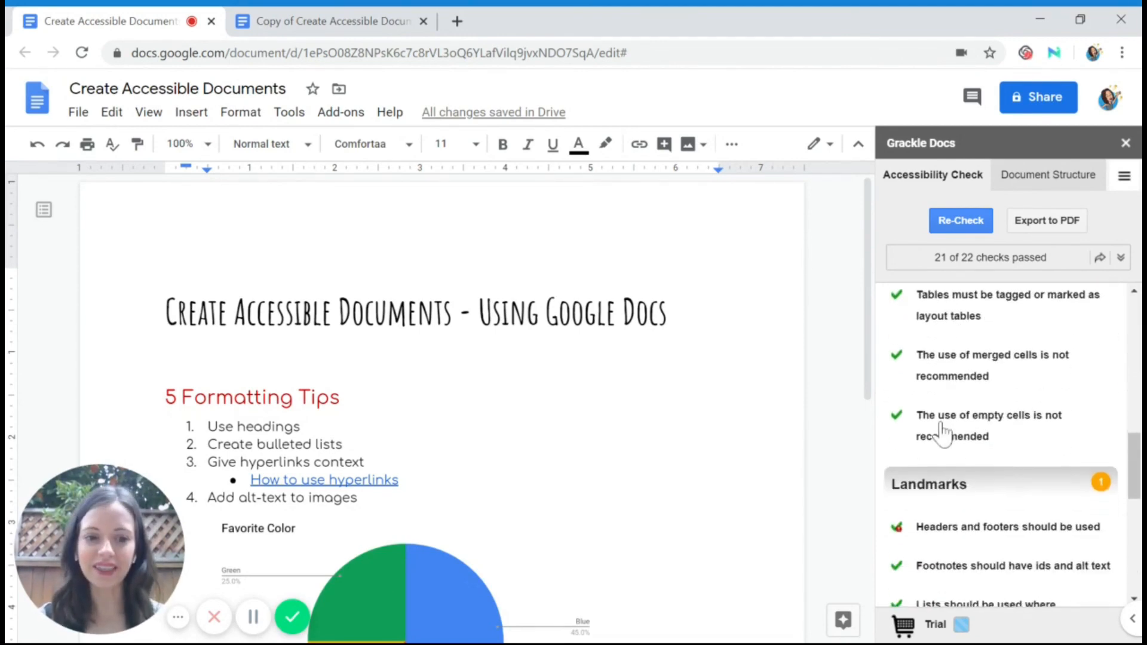
scroll(942, 427, down, 2)
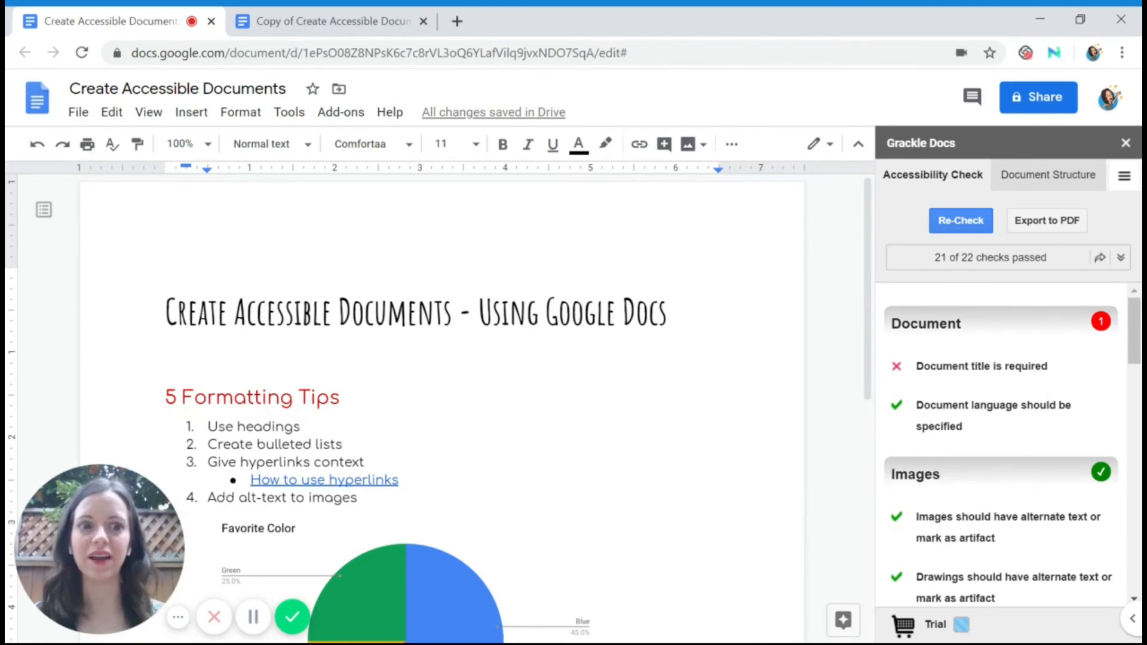
click(1125, 143)
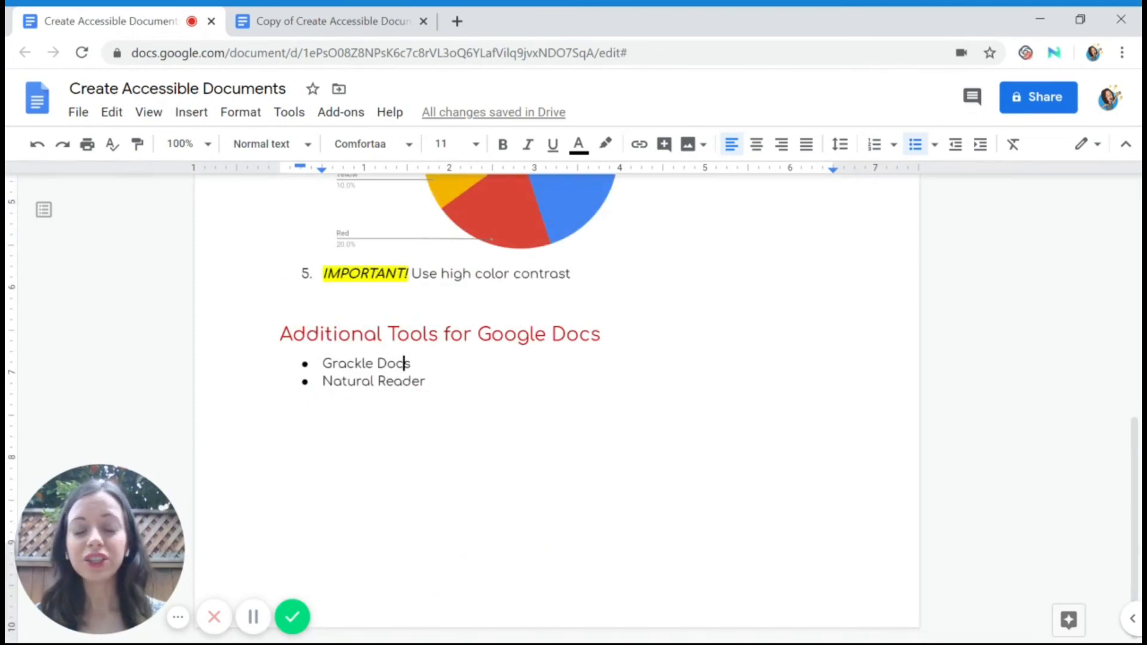
Step: Place the cursor after "Natural Reader" in the additional tools list and open the Natural Reader extension's playback controls
click(323, 381)
drag(323, 381, 432, 383)
click(428, 382)
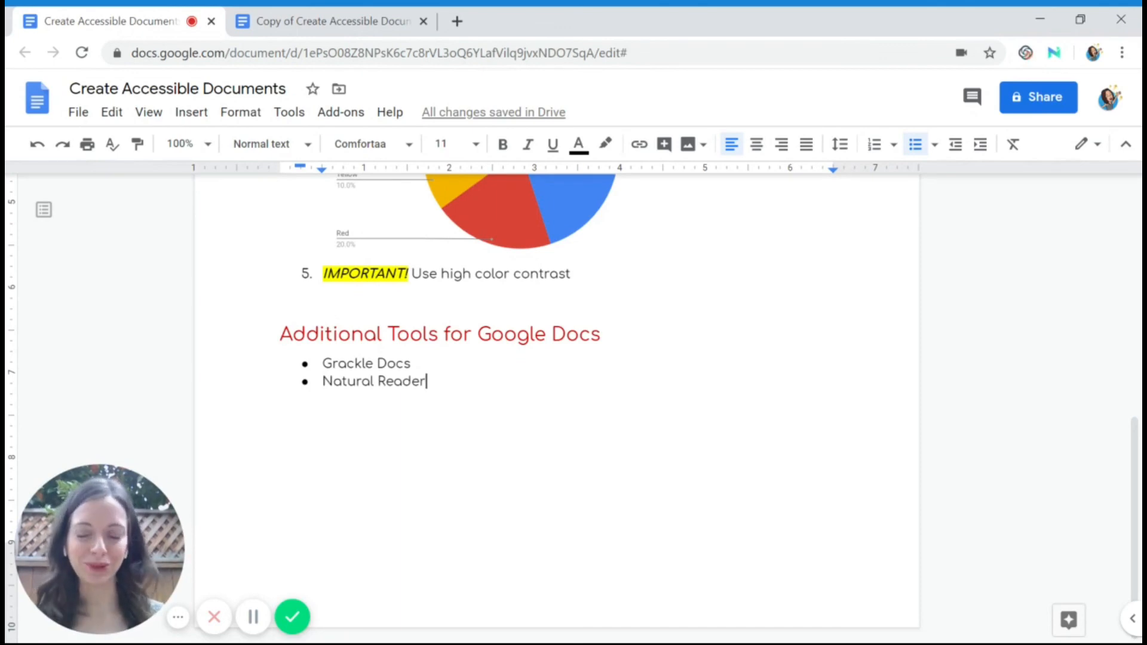
scroll(669, 341, up, 3)
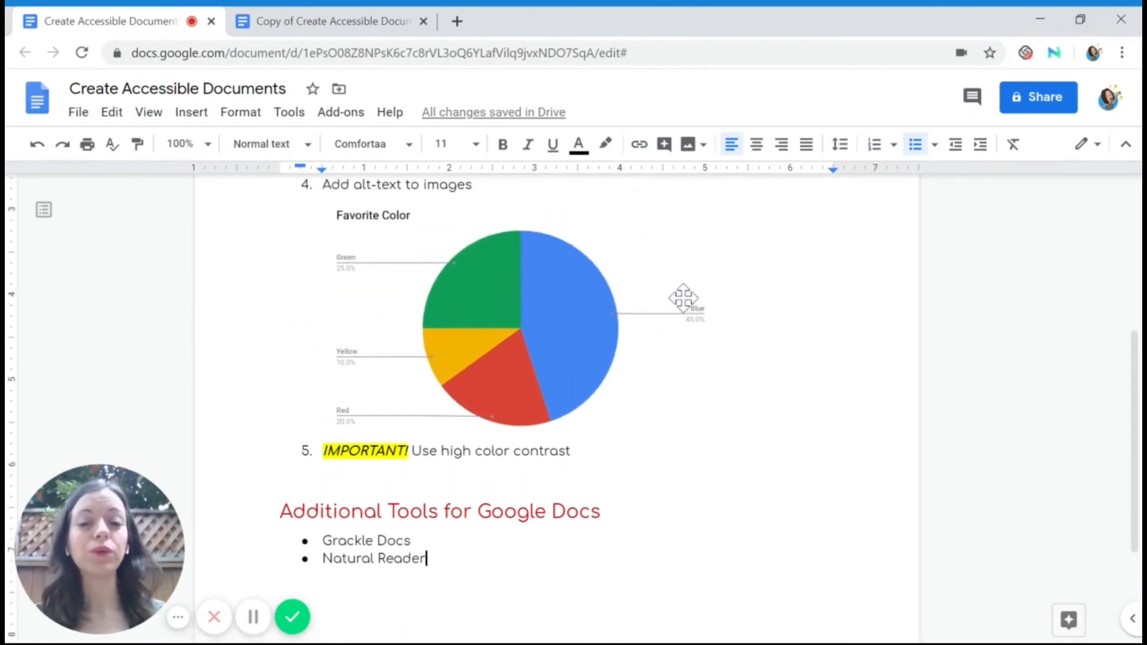
scroll(684, 293, up, 5)
scroll(556, 412, down, 2)
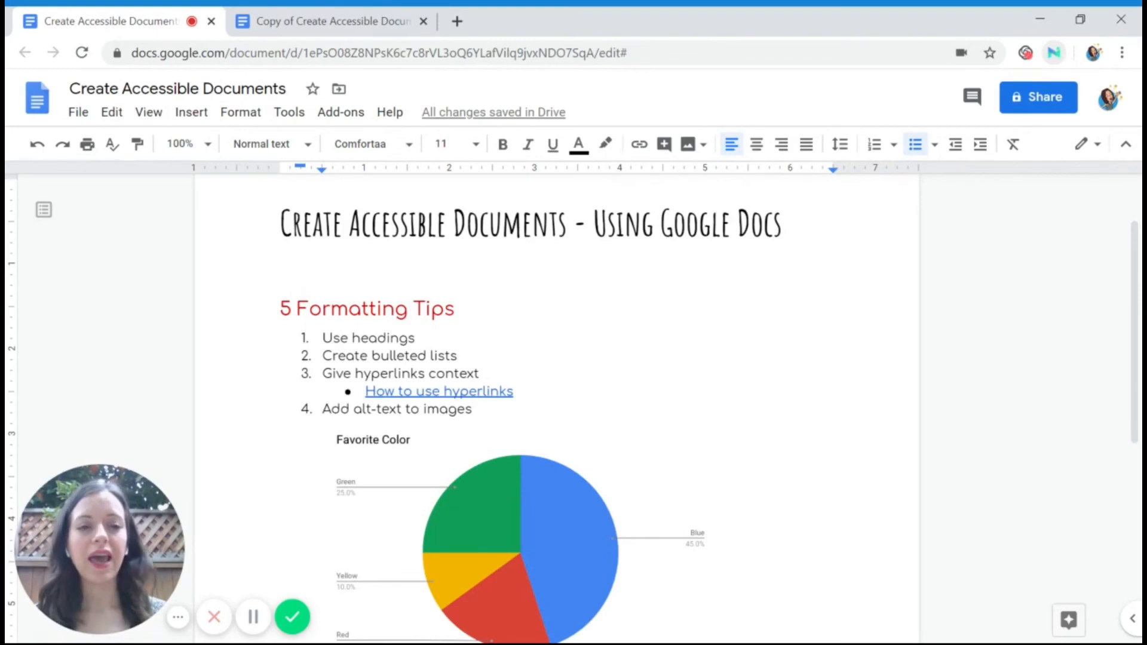
click(1054, 54)
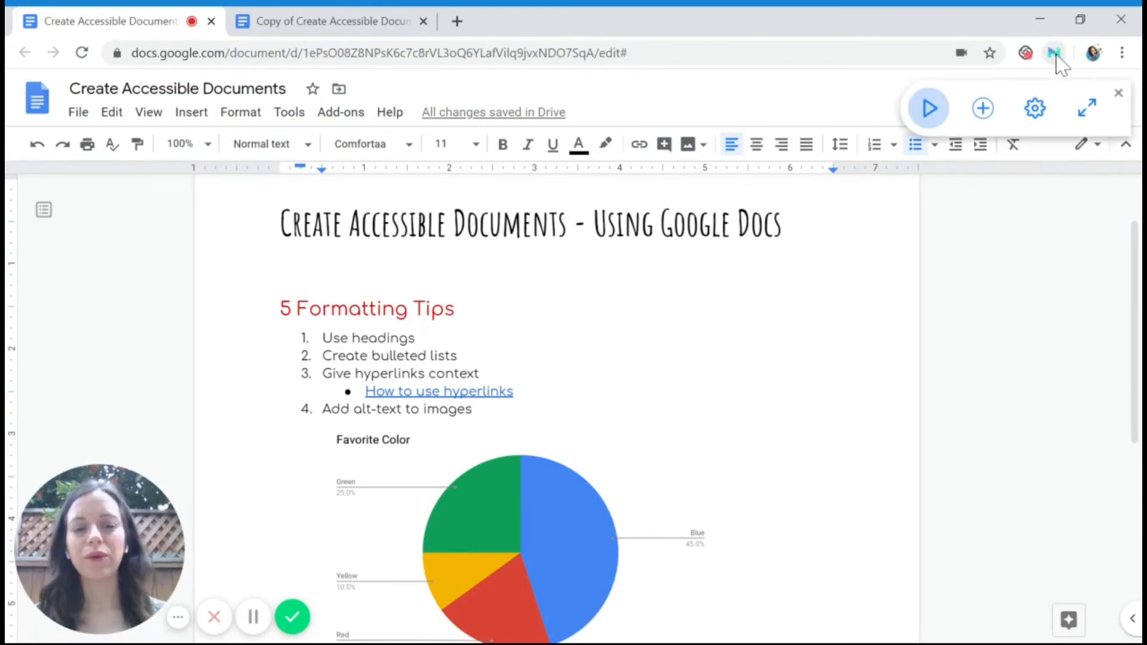